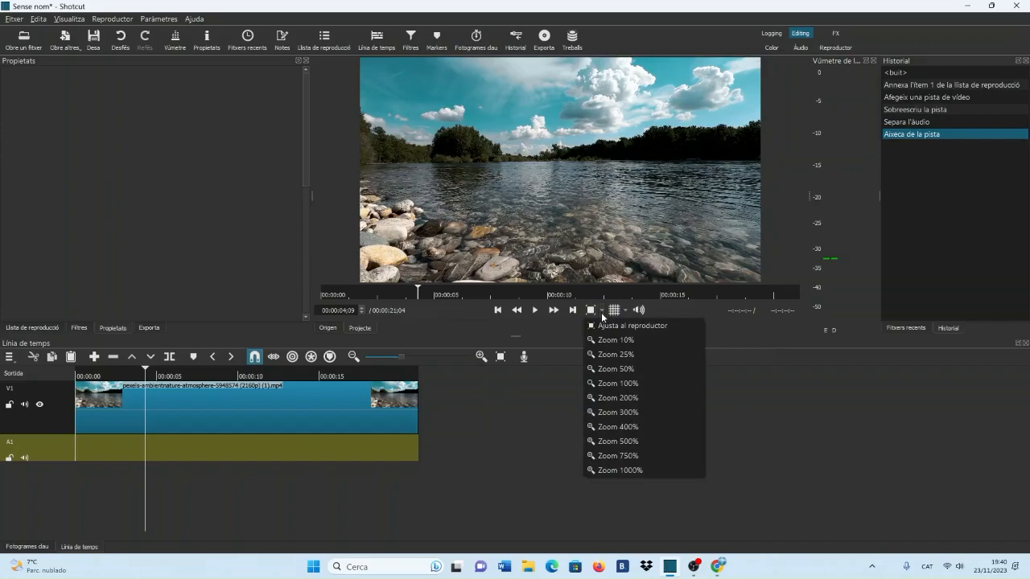
# - Set the preview zoom to 10% and add the "Text: senzill" filter to the river clip on track V1
pyautogui.click(603, 339)
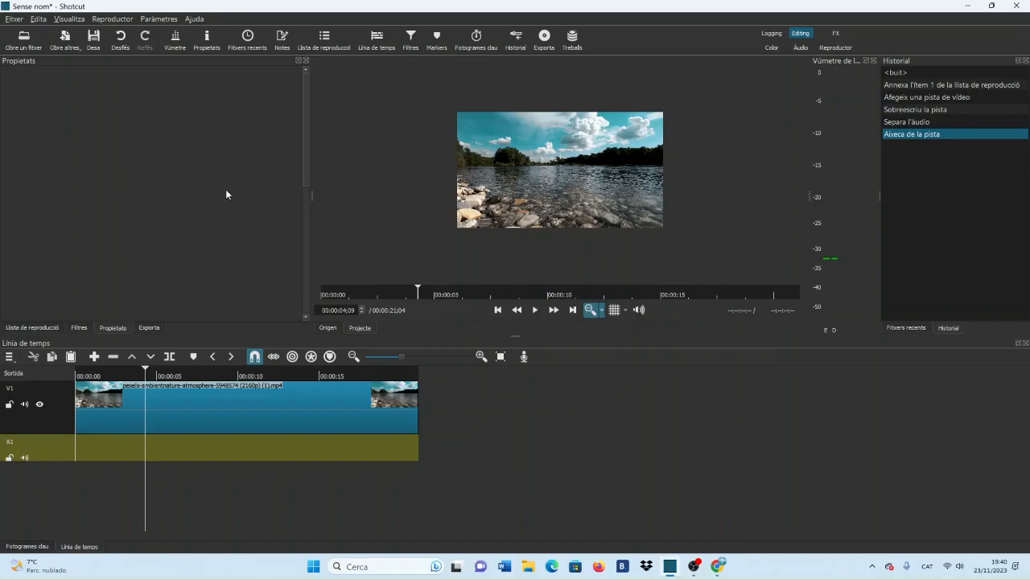
pyautogui.click(199, 409)
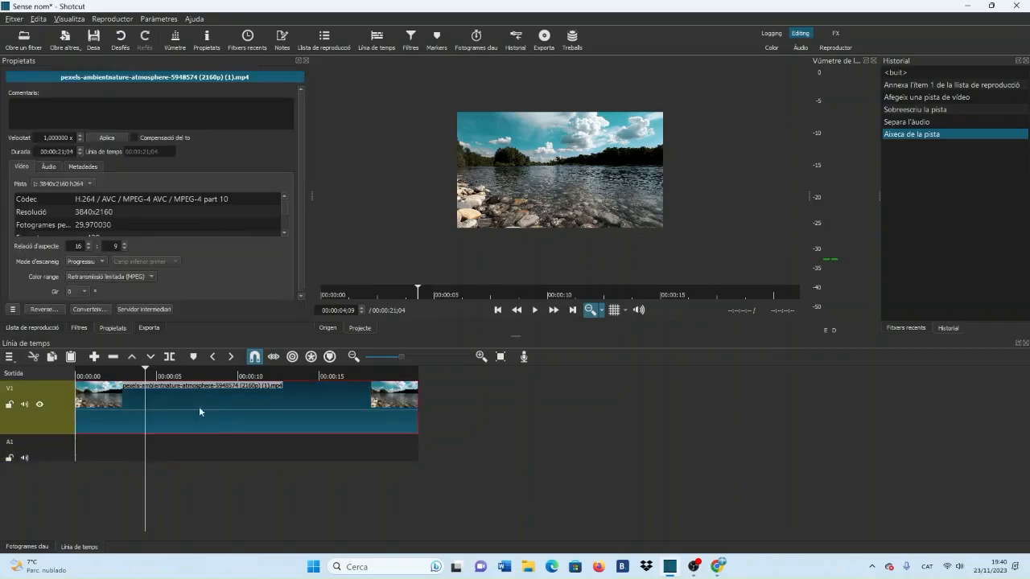
pyautogui.click(77, 328)
pyautogui.click(12, 163)
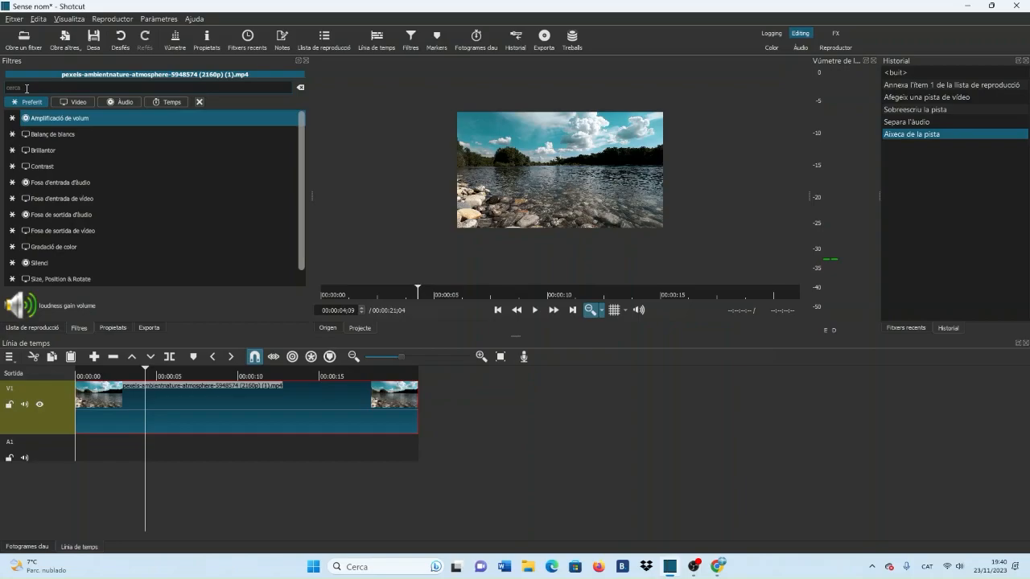
pyautogui.write('tex')
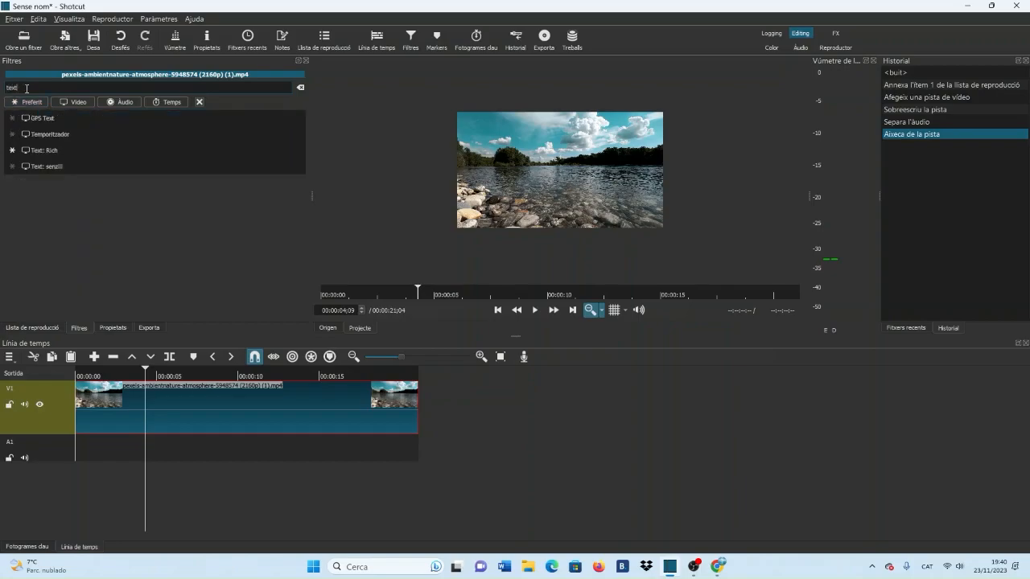
pyautogui.write('t')
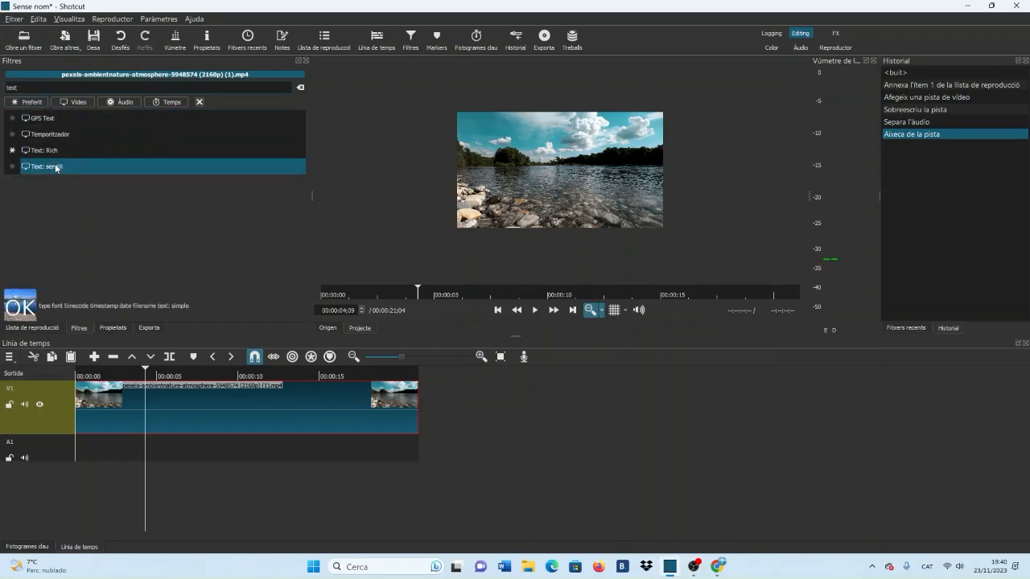
pyautogui.click(56, 167)
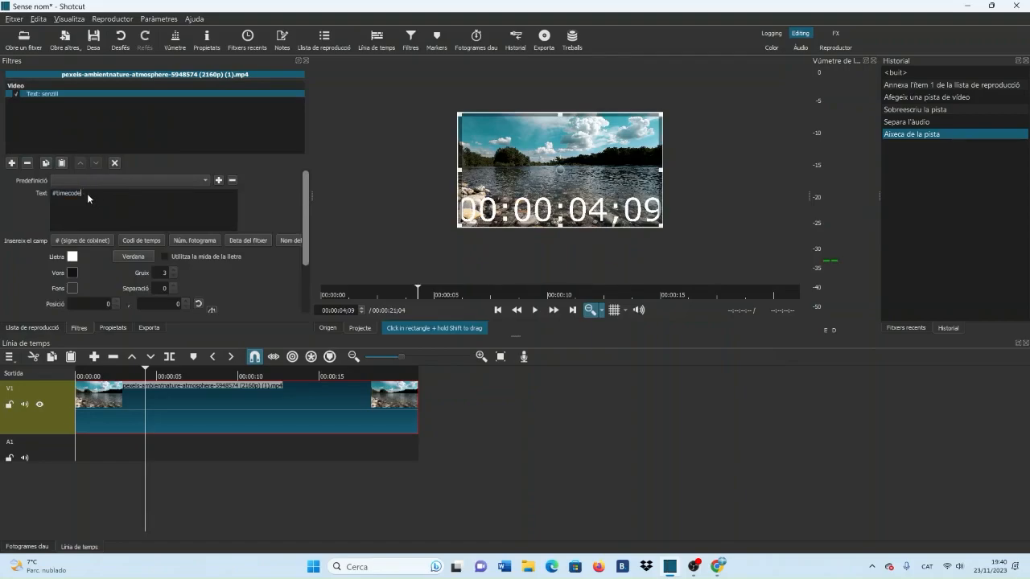
# - Replace the filter's text with "prova" and shrink its box to about 2500 x 910 in the frame's lower-right corner
pyautogui.press('BackSpace')
pyautogui.press('BackSpace')
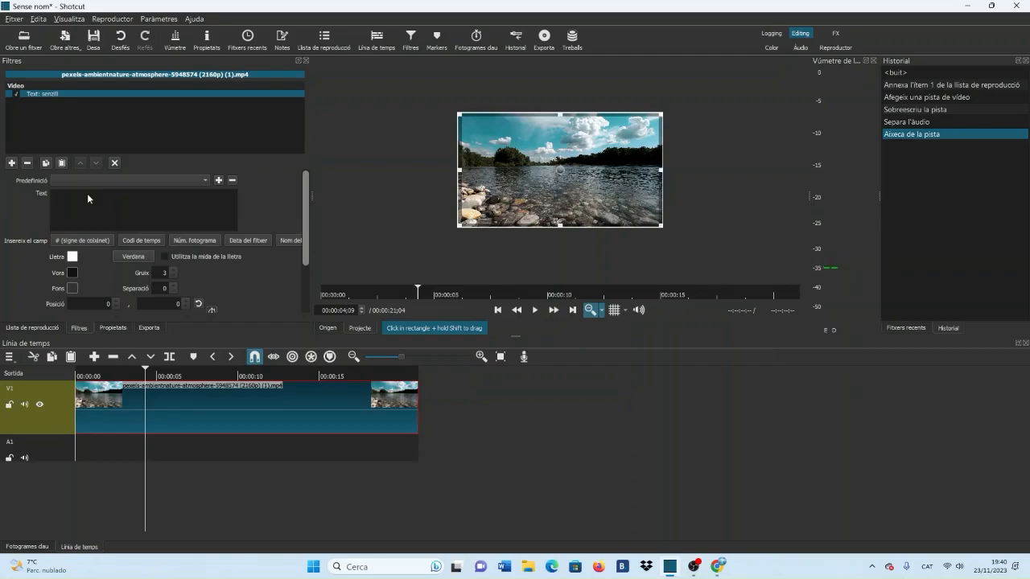
pyautogui.write('prova')
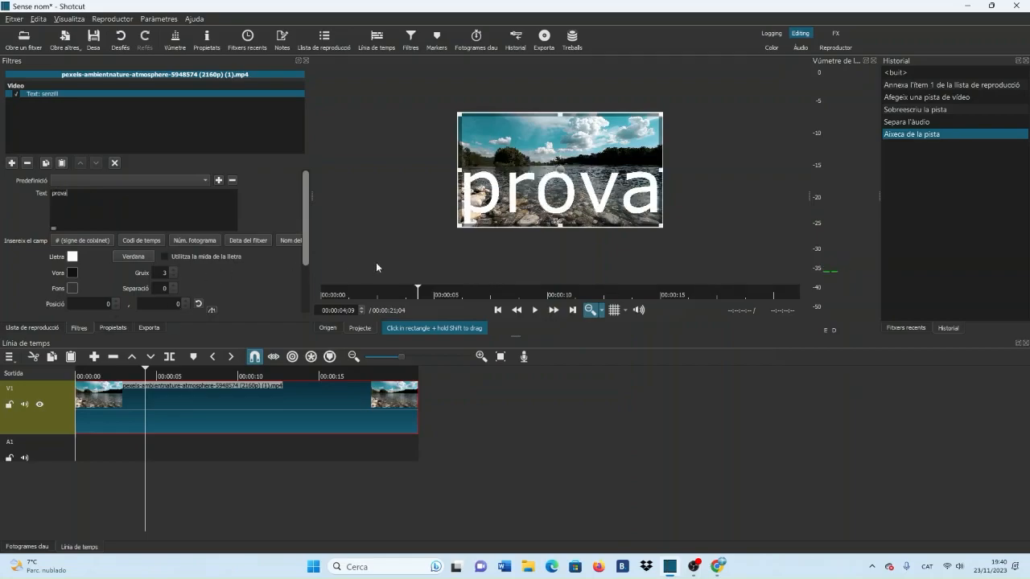
pyautogui.moveTo(462, 118); pyautogui.dragTo(535, 190)
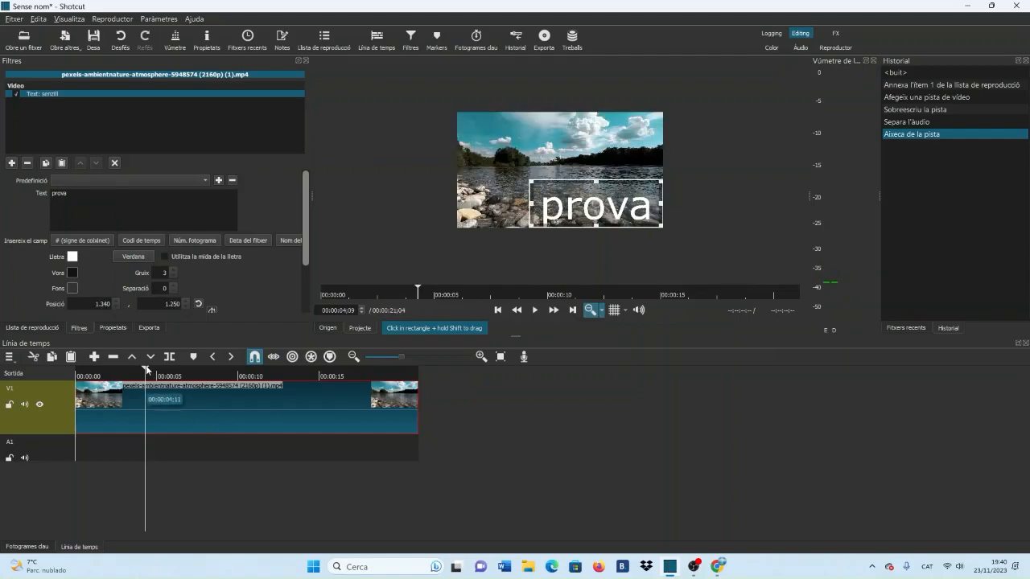
# - At the clip's start, move the text box off the frame's left side to about -2580, 1240 and enable position/size keyframes
pyautogui.moveTo(146, 370); pyautogui.dragTo(77, 370)
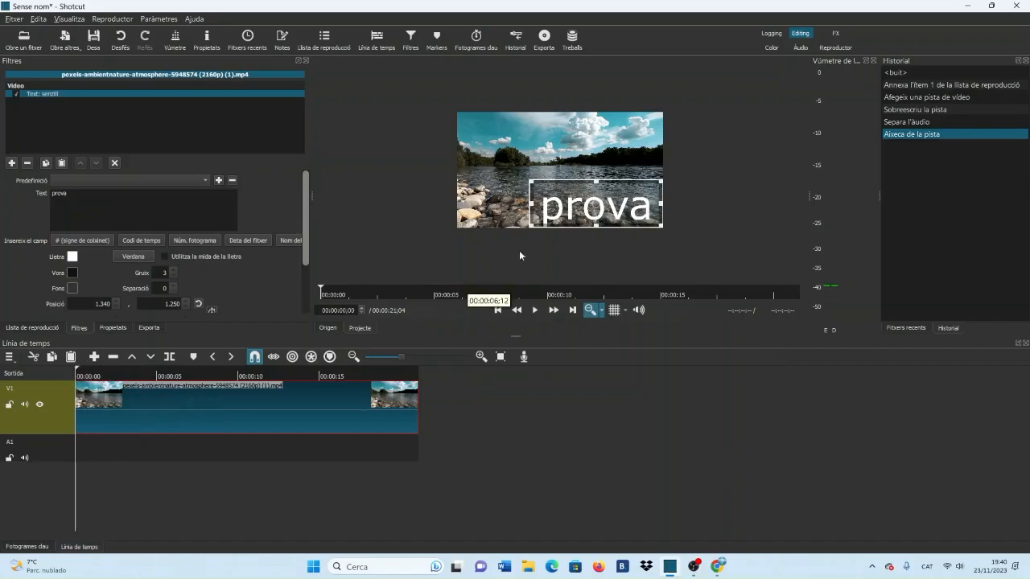
pyautogui.moveTo(594, 207); pyautogui.dragTo(365, 206)
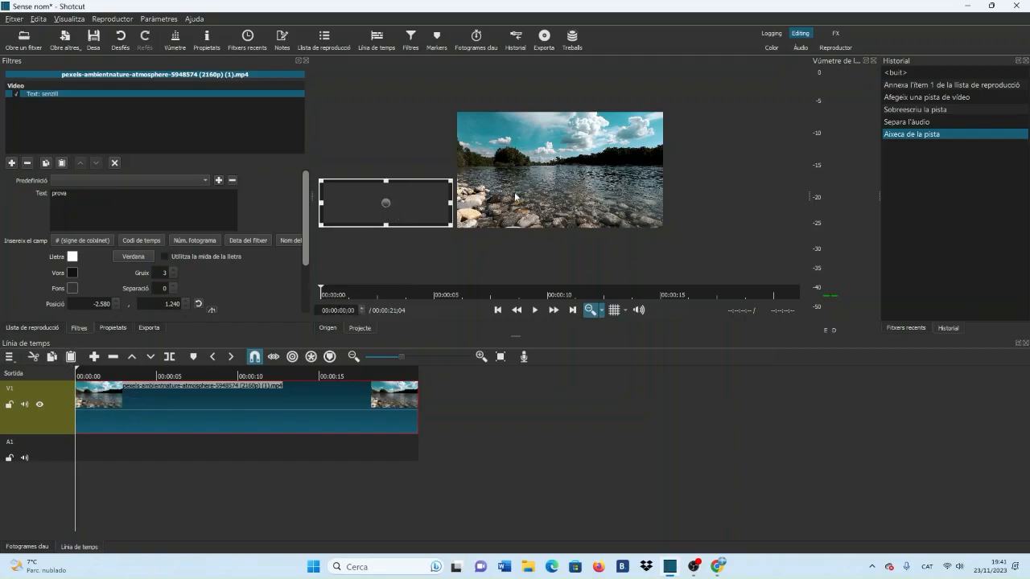
pyautogui.moveTo(303, 255); pyautogui.dragTo(306, 288)
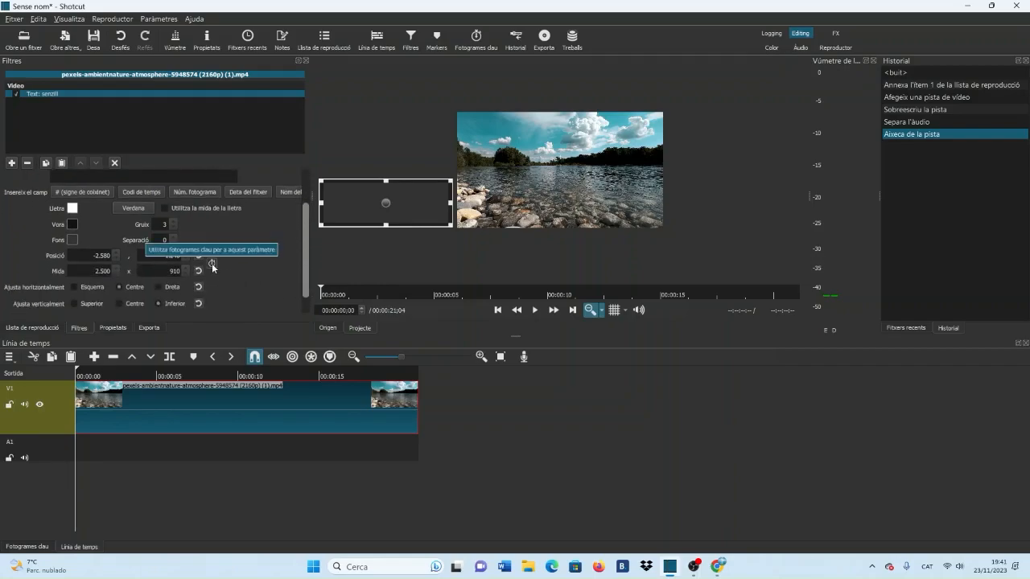
pyautogui.click(211, 263)
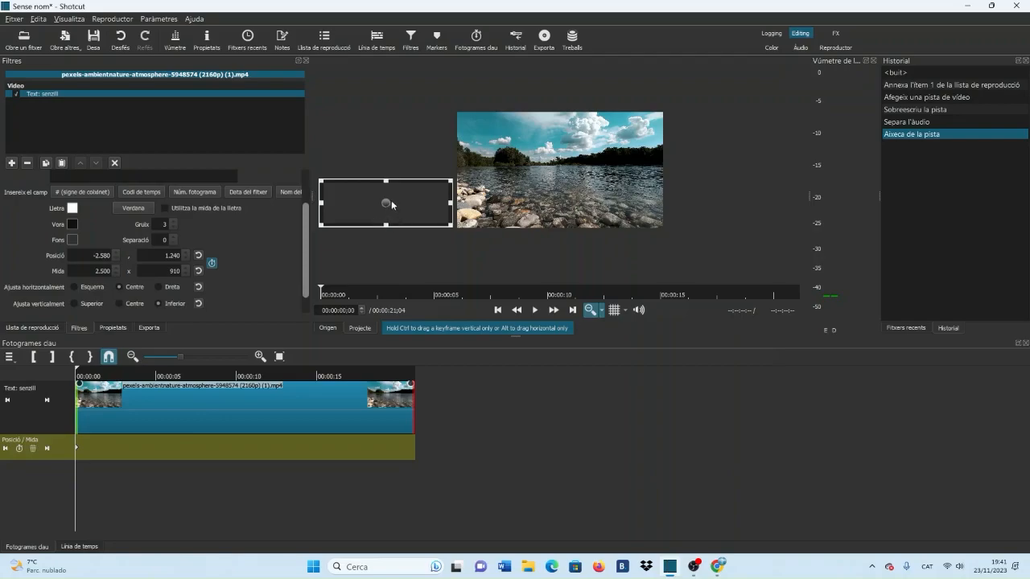
# - At the clip's end, move the text box past the frame's right side to about 3940, 1220, and preview the animation from the start
pyautogui.moveTo(86, 390); pyautogui.dragTo(415, 378)
pyautogui.moveTo(388, 204); pyautogui.dragTo(741, 202)
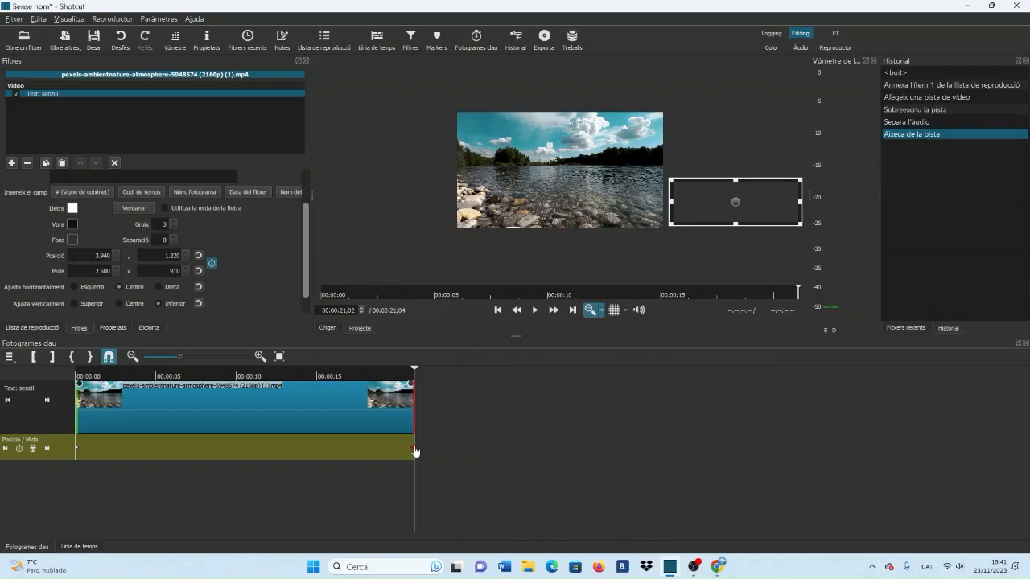
pyautogui.moveTo(415, 451)
pyautogui.click(498, 310)
pyautogui.click(538, 312)
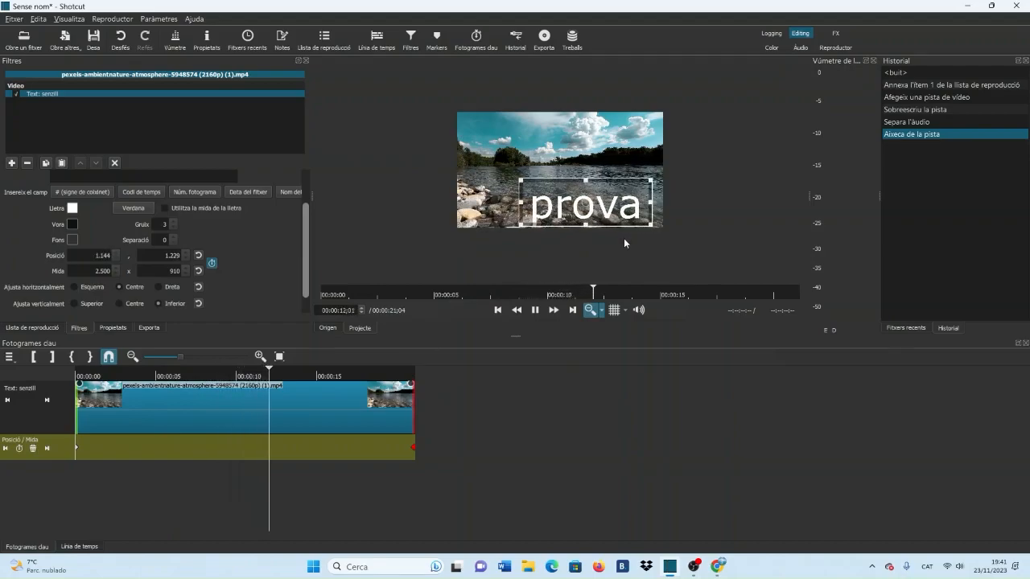
pyautogui.click(535, 310)
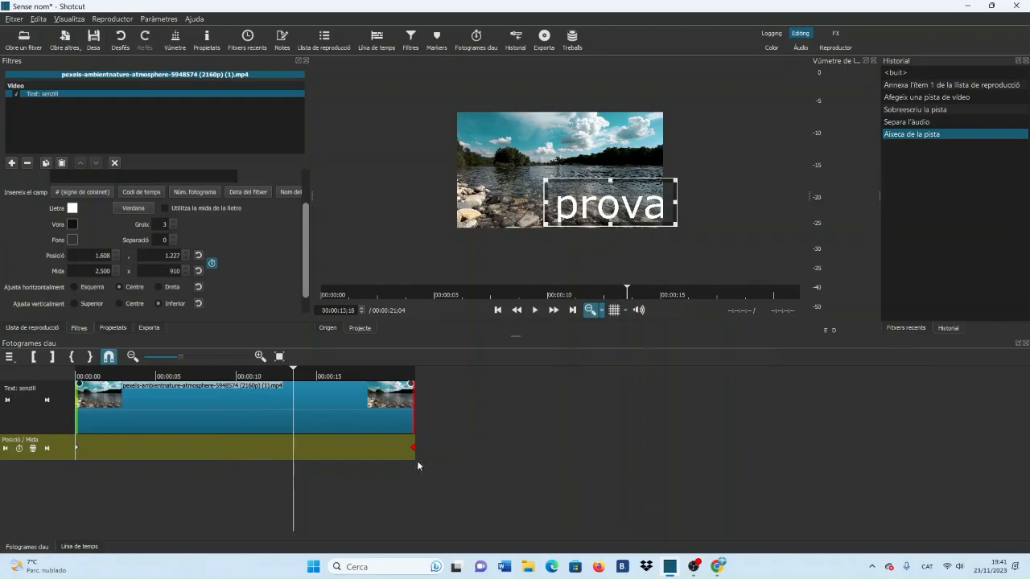
# - Move the end position keyframe to about 10 seconds and preview the text animation from the start
pyautogui.moveTo(414, 453); pyautogui.dragTo(236, 452)
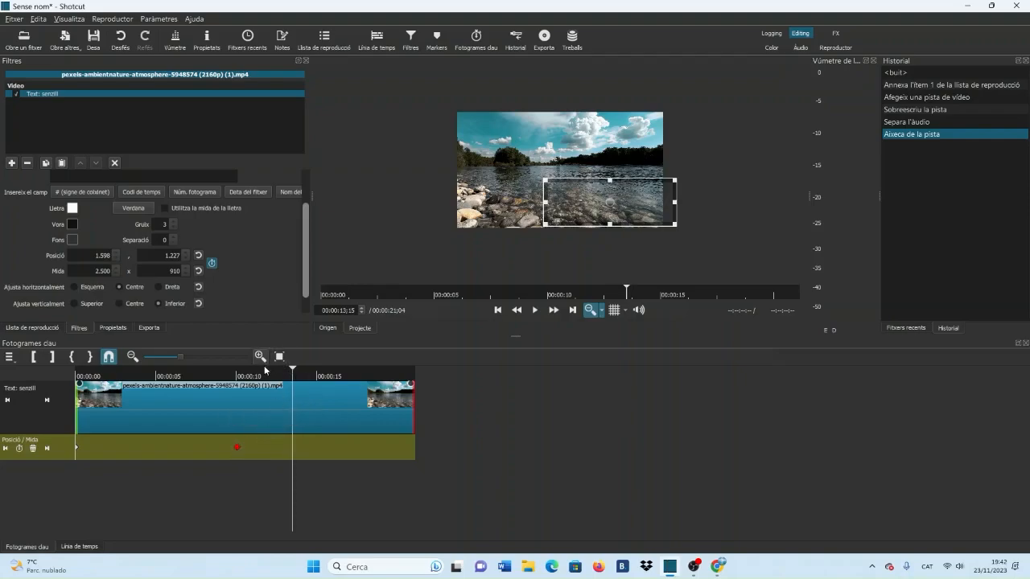
pyautogui.click(499, 310)
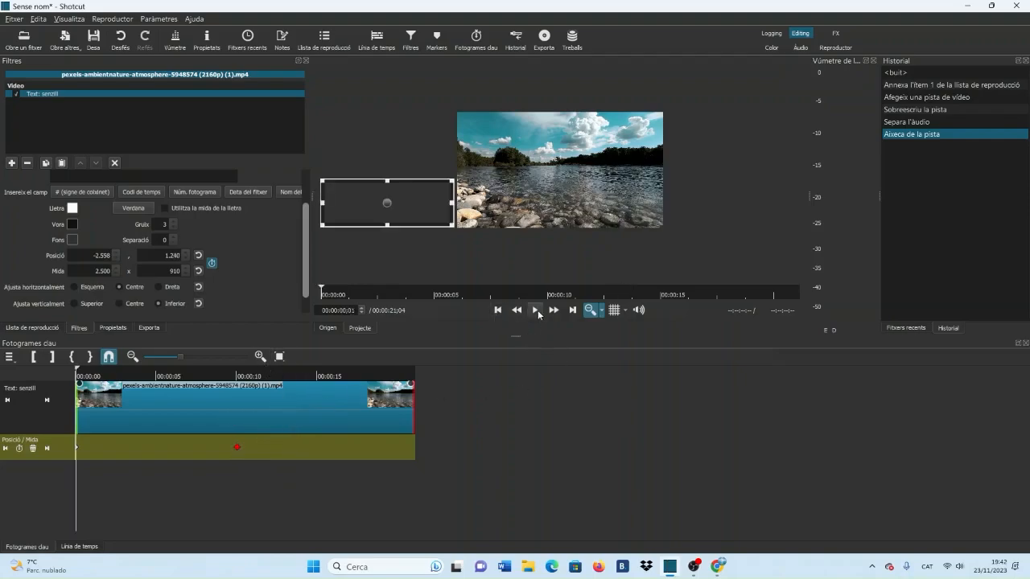
pyautogui.click(535, 309)
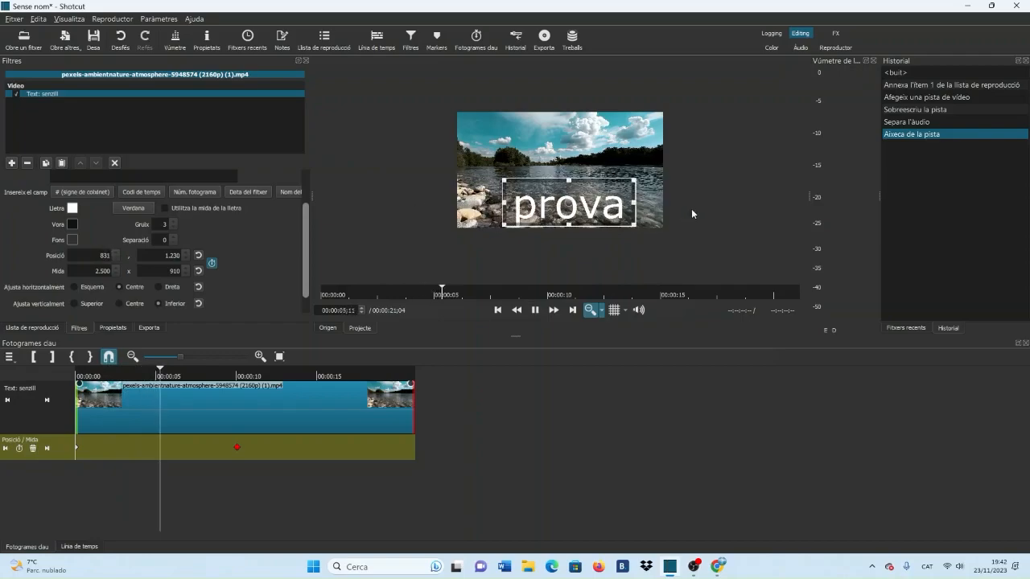
pyautogui.click(535, 310)
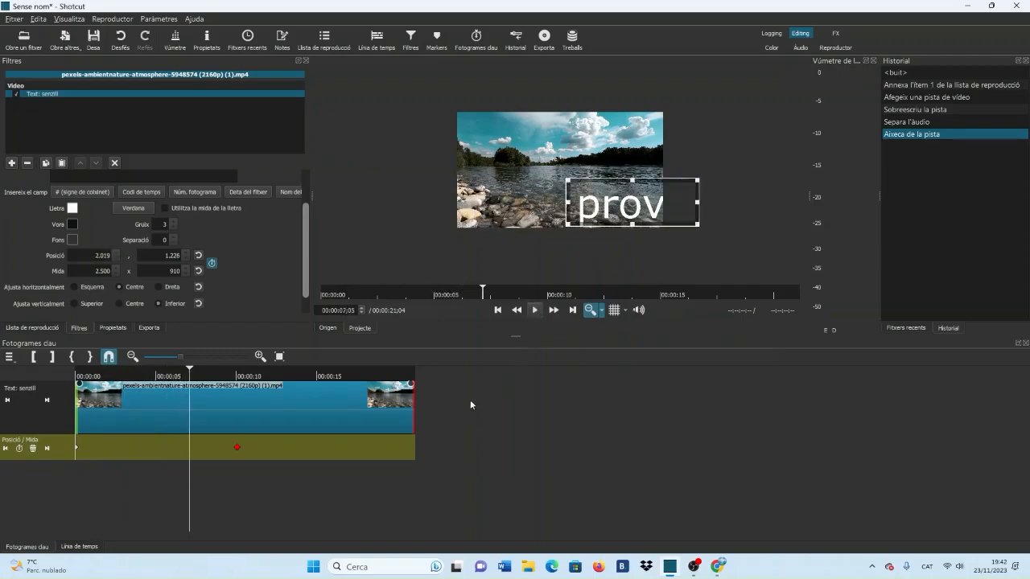
# - Move the end position keyframe to about 5 seconds and play the faster text animation from the start
pyautogui.moveTo(238, 452)
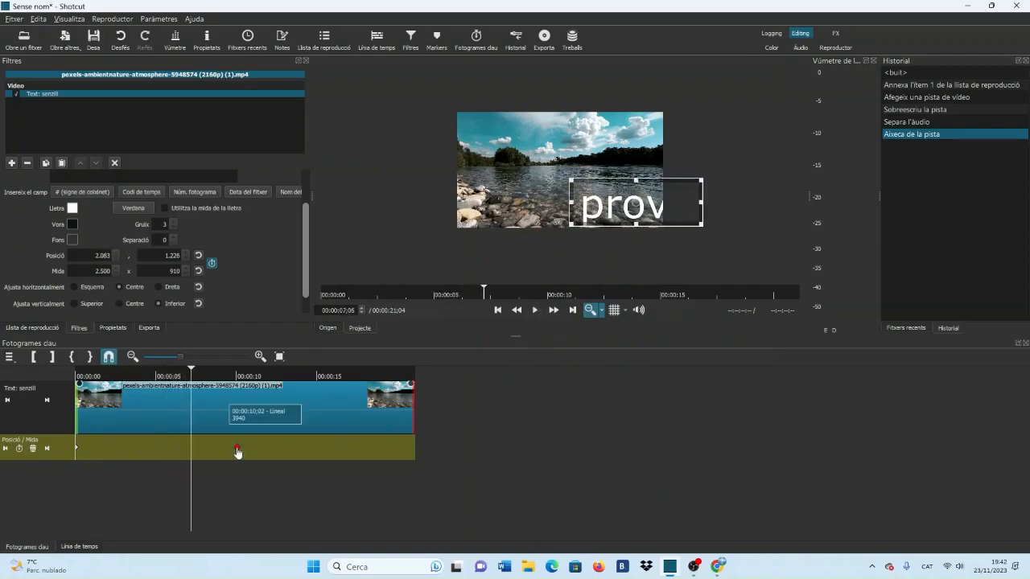
pyautogui.moveTo(238, 453); pyautogui.dragTo(153, 452)
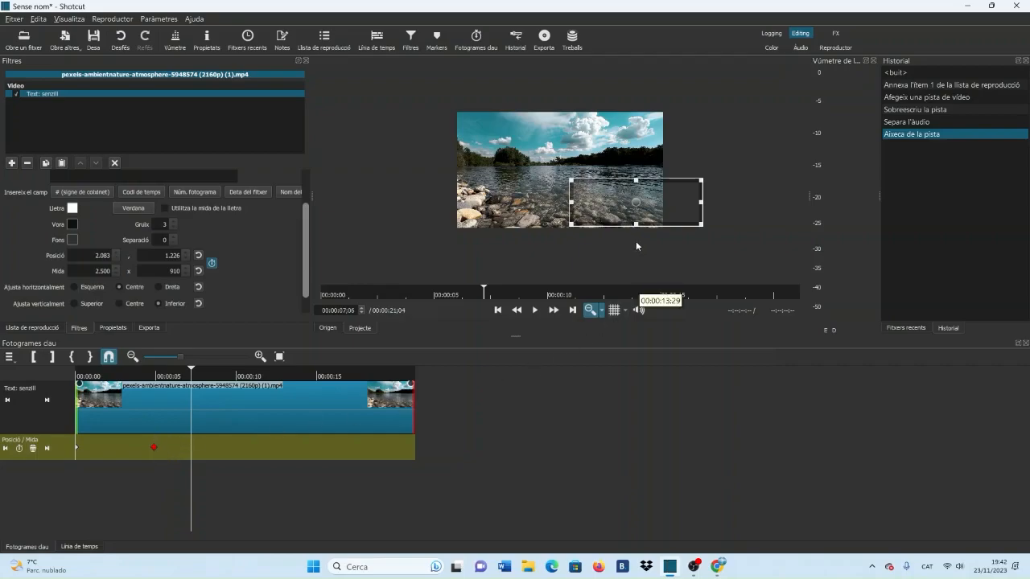
pyautogui.click(498, 310)
pyautogui.click(535, 312)
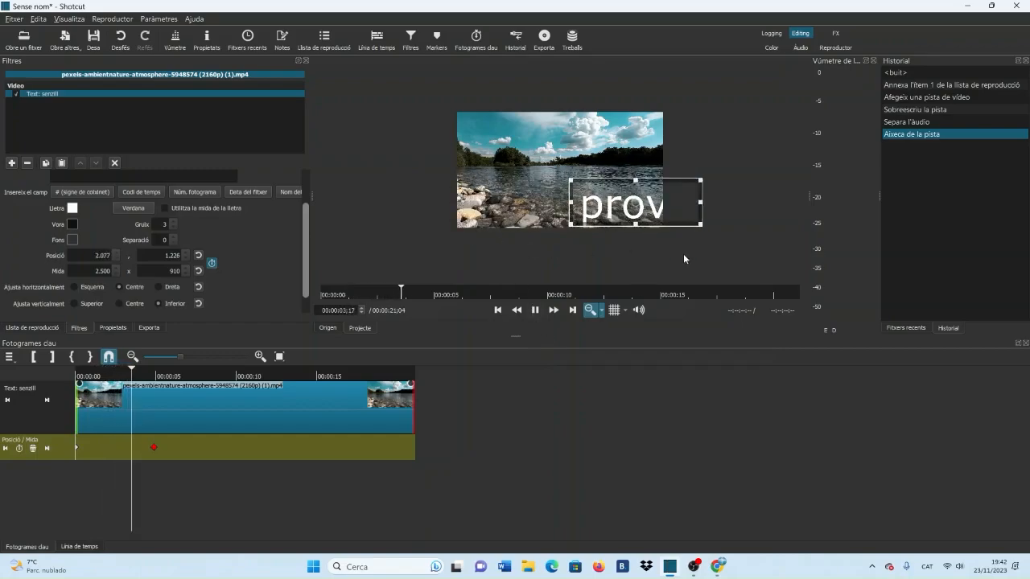
pyautogui.click(534, 310)
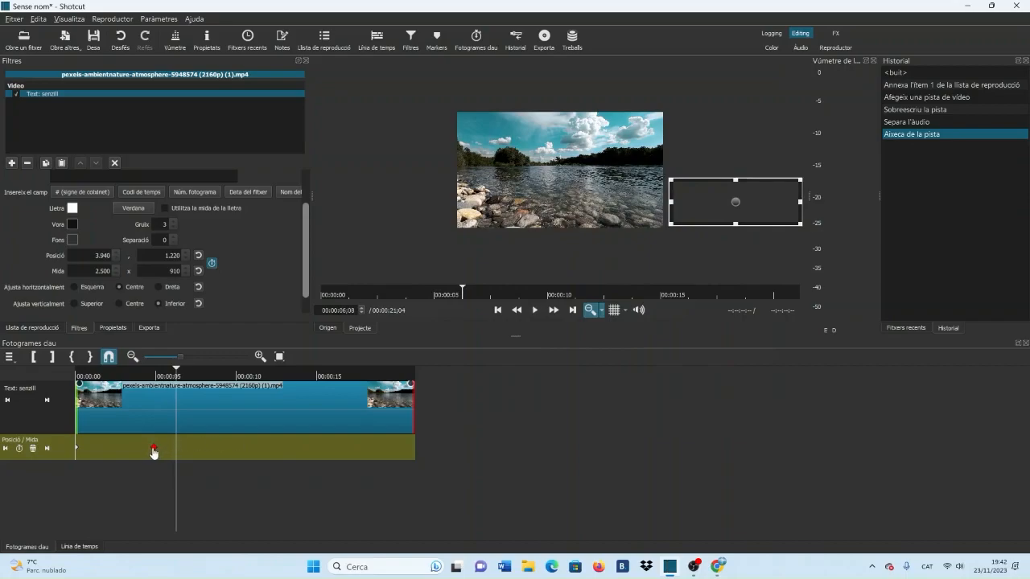
# - Examine where the text box sits in the frame at the start and end position keyframes
pyautogui.moveTo(154, 451)
pyautogui.click(77, 453)
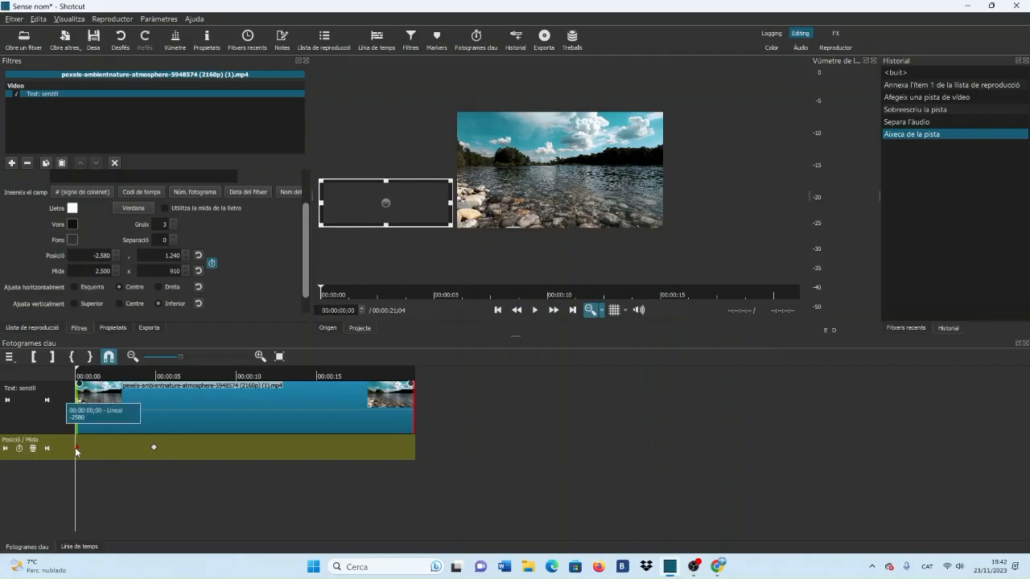
pyautogui.click(155, 448)
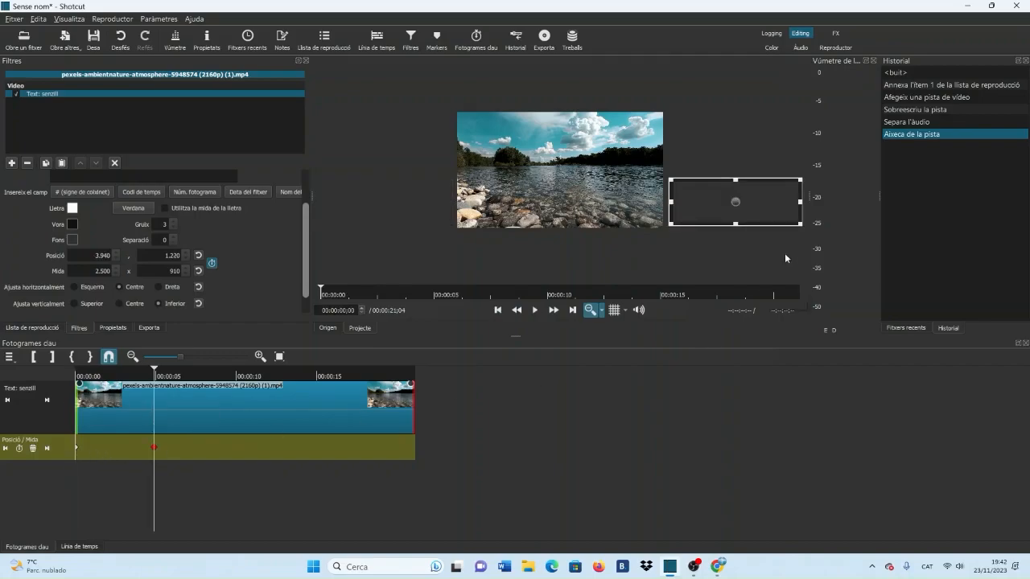
pyautogui.click(76, 449)
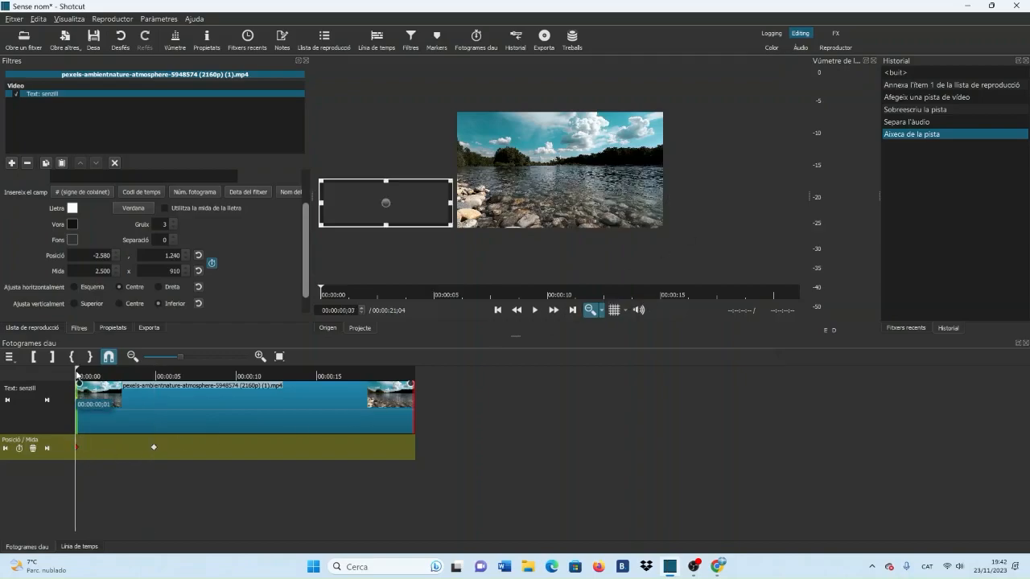
pyautogui.click(155, 448)
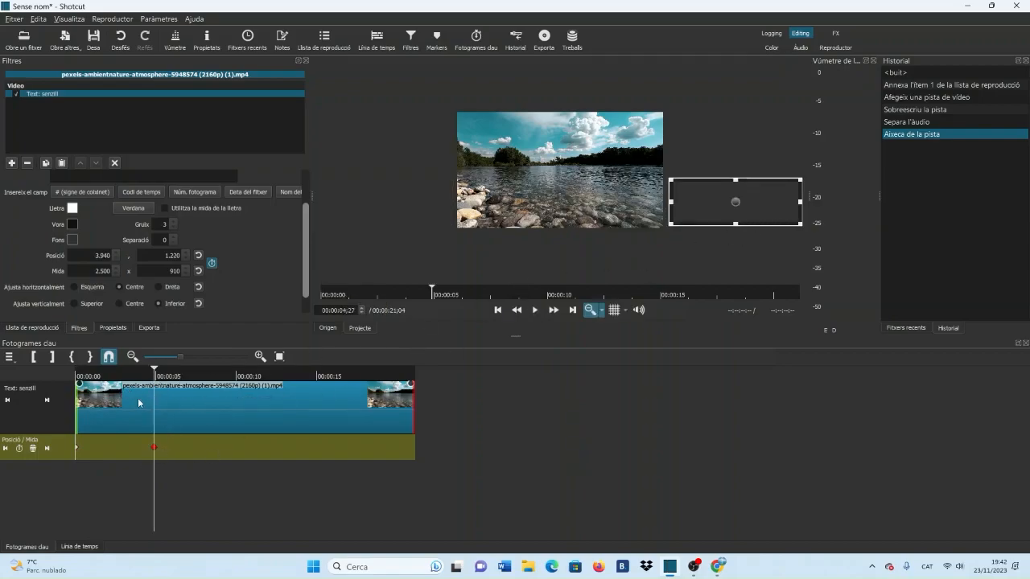
# - Move the end position keyframe to about 10 seconds and the start one to about 5 seconds, and play from the beginning
pyautogui.moveTo(77, 449); pyautogui.dragTo(237, 452)
pyautogui.click(127, 448)
pyautogui.moveTo(152, 452); pyautogui.dragTo(160, 451)
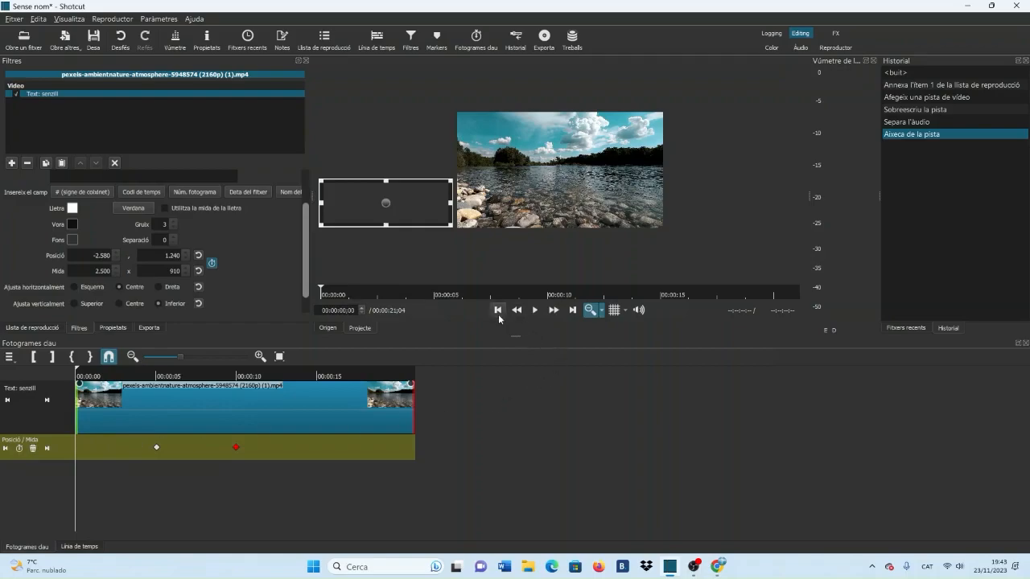
pyautogui.click(534, 316)
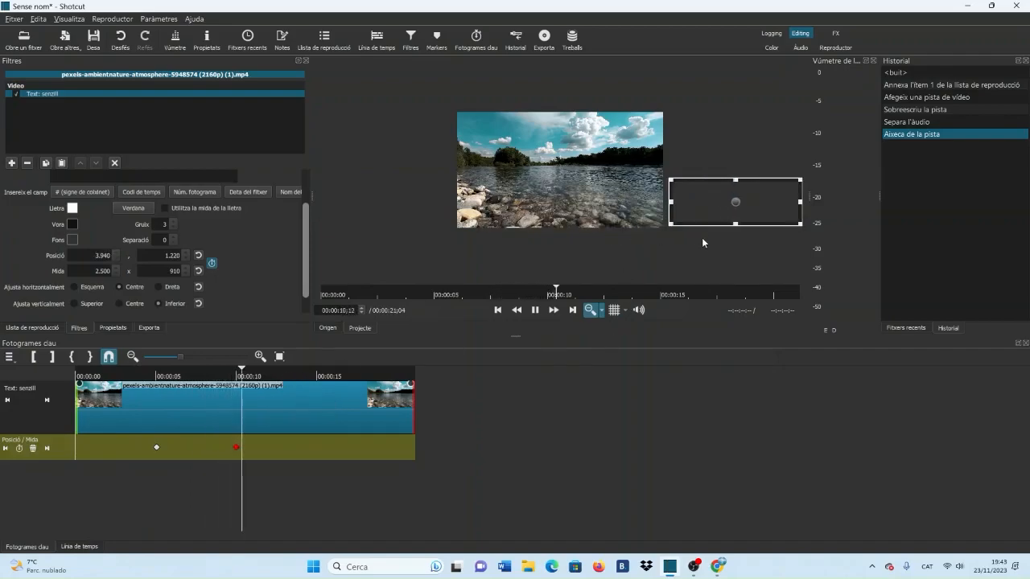
pyautogui.click(536, 311)
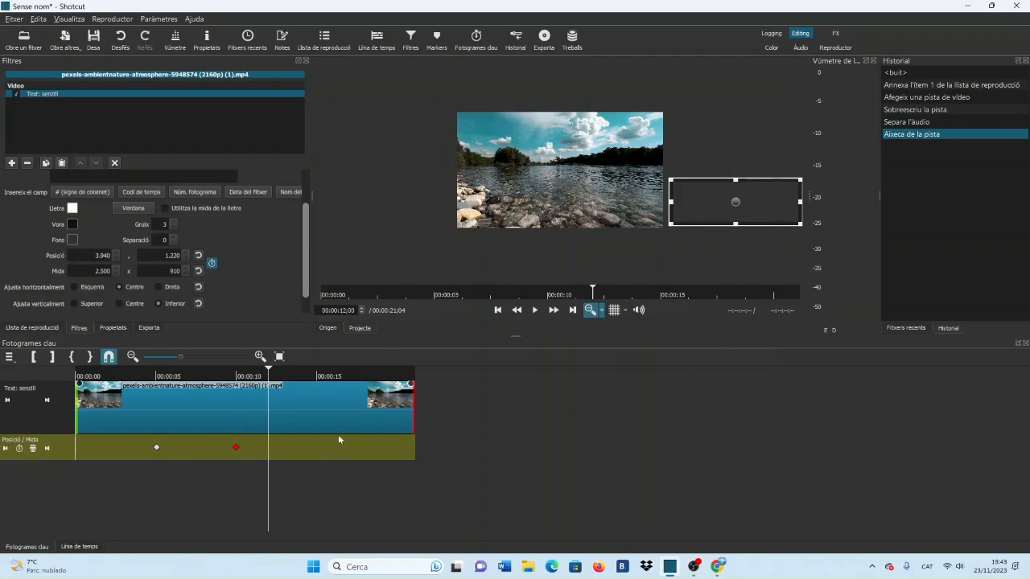
# - At the 10-second keyframe, move the text box back inside the frame's lower-right corner to about 1330, 1210, and preview the animation
pyautogui.click(237, 448)
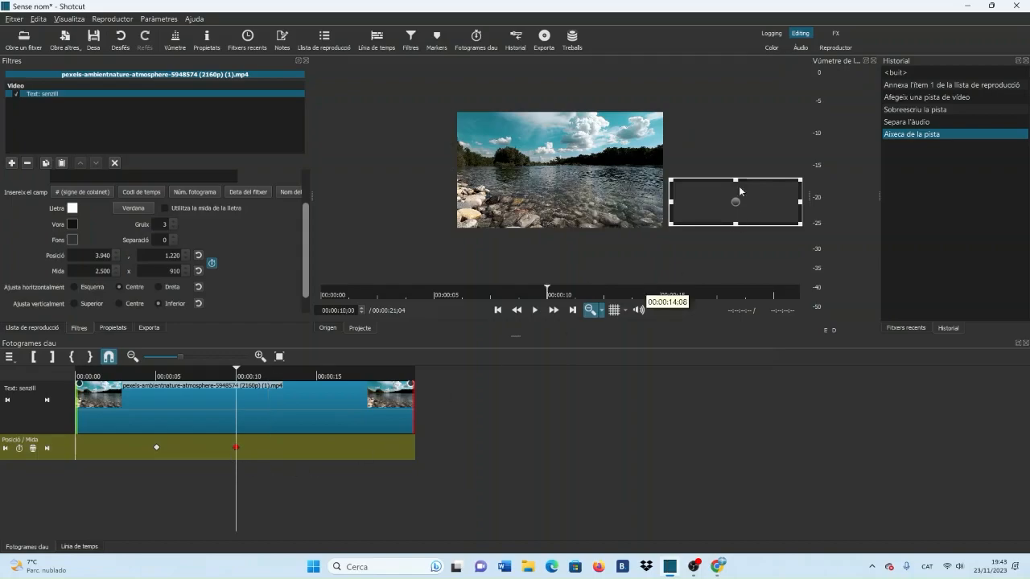
pyautogui.moveTo(735, 202); pyautogui.dragTo(595, 202)
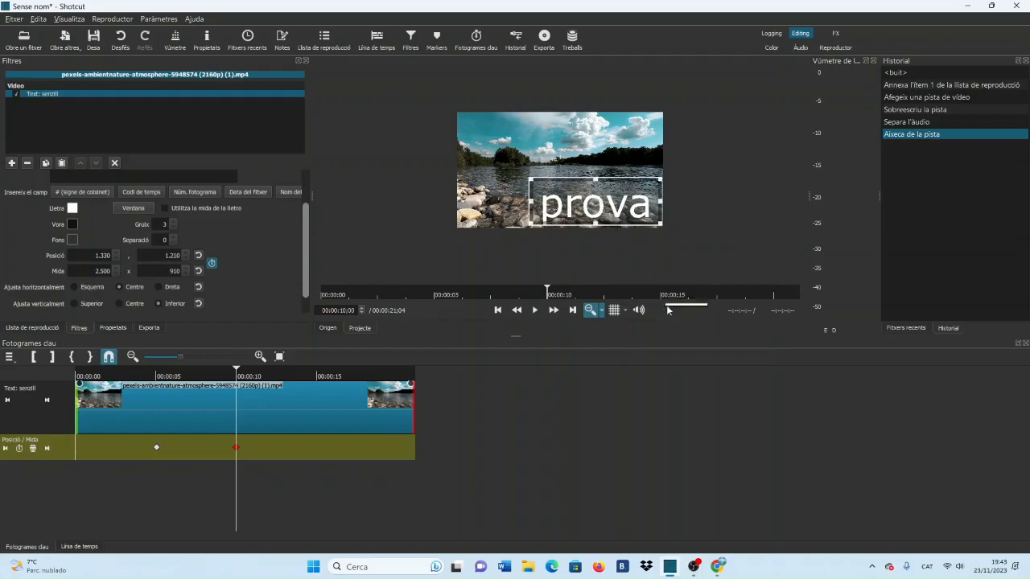
pyautogui.click(498, 309)
pyautogui.click(534, 310)
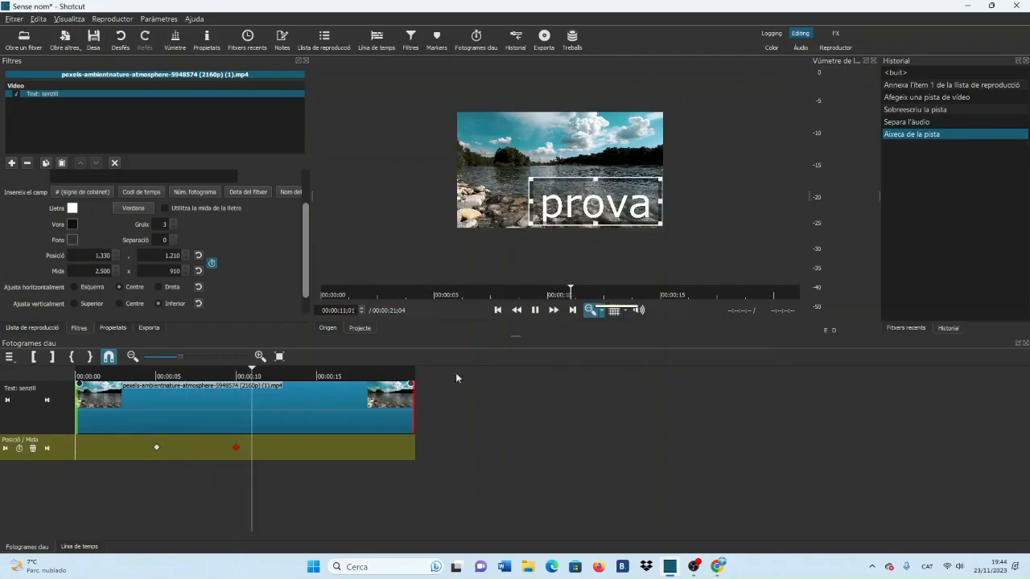
pyautogui.click(536, 309)
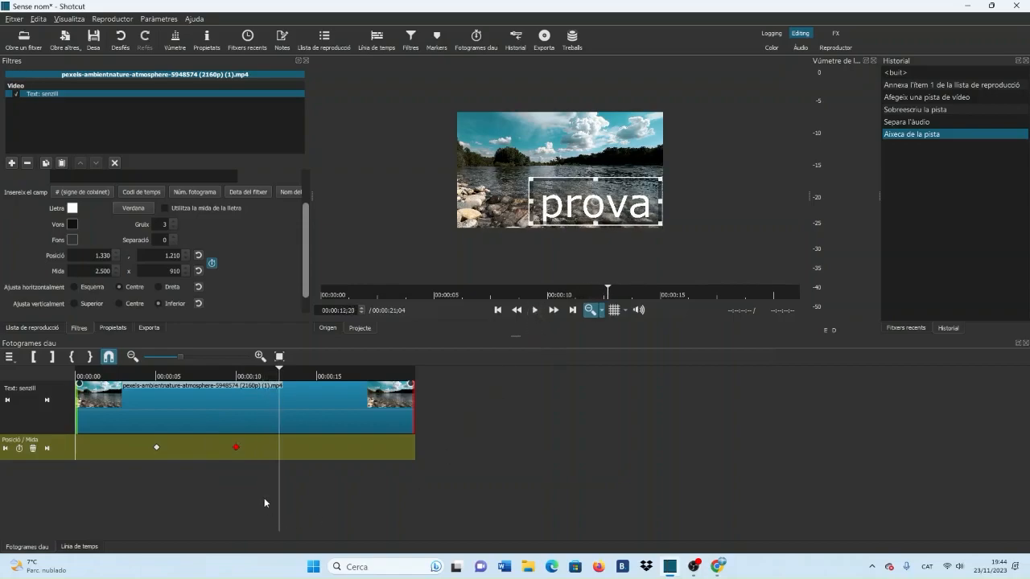
# - At the 10-second keyframe, shrink the text box to about 1560 x 650 in the frame's lower-right corner and preview the animation
pyautogui.click(237, 450)
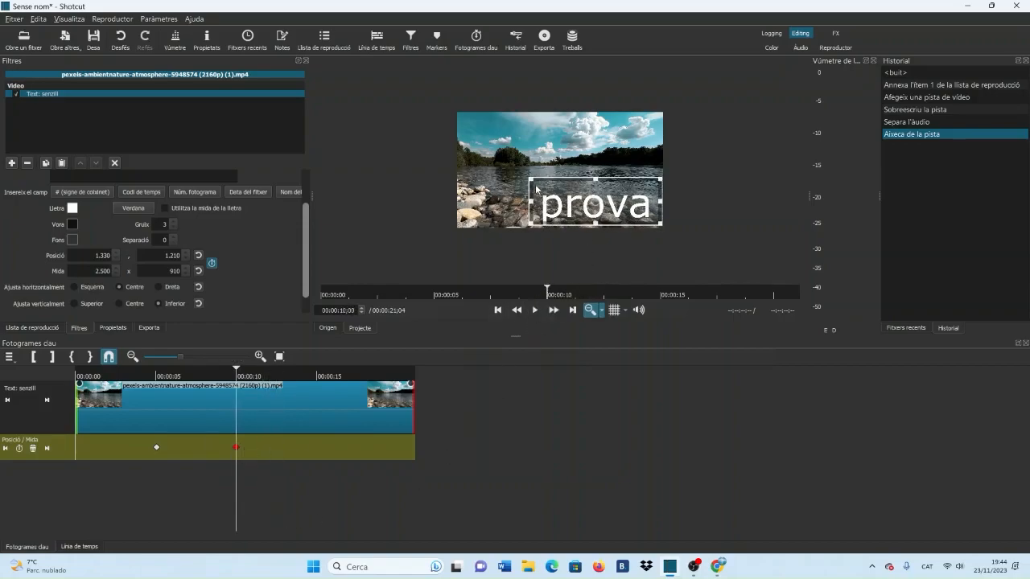
pyautogui.moveTo(531, 181); pyautogui.dragTo(586, 200)
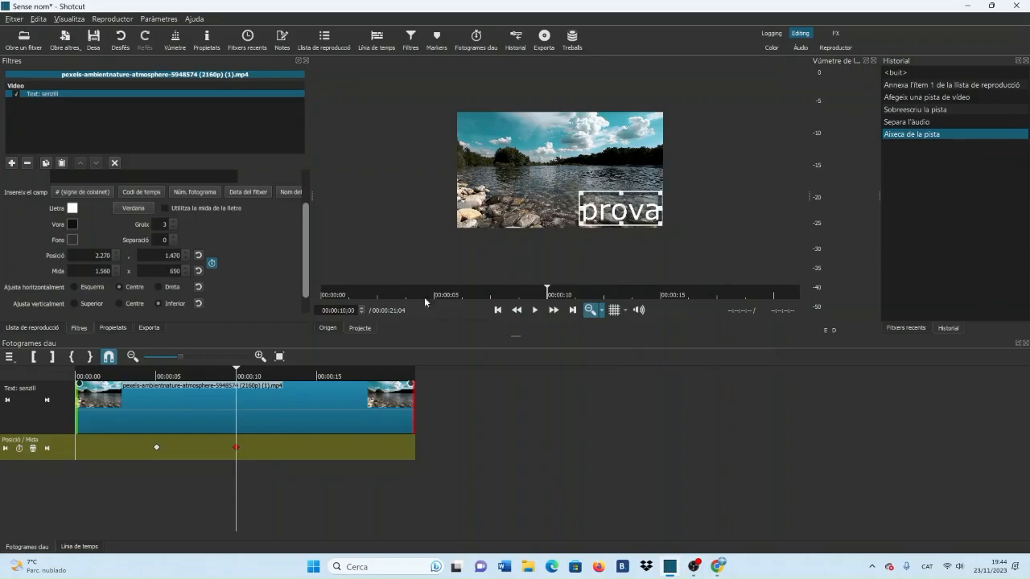
pyautogui.click(148, 386)
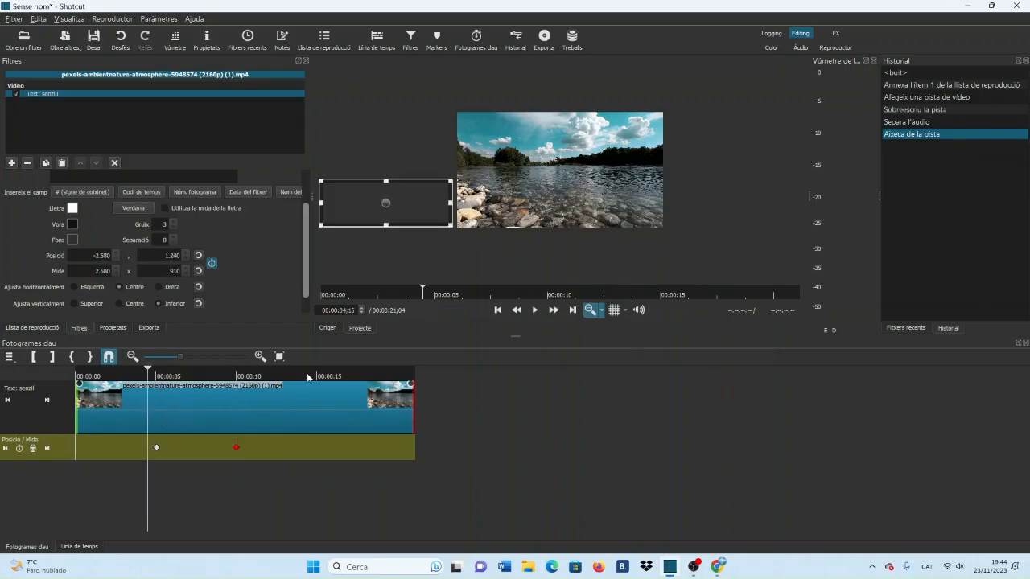
pyautogui.click(535, 311)
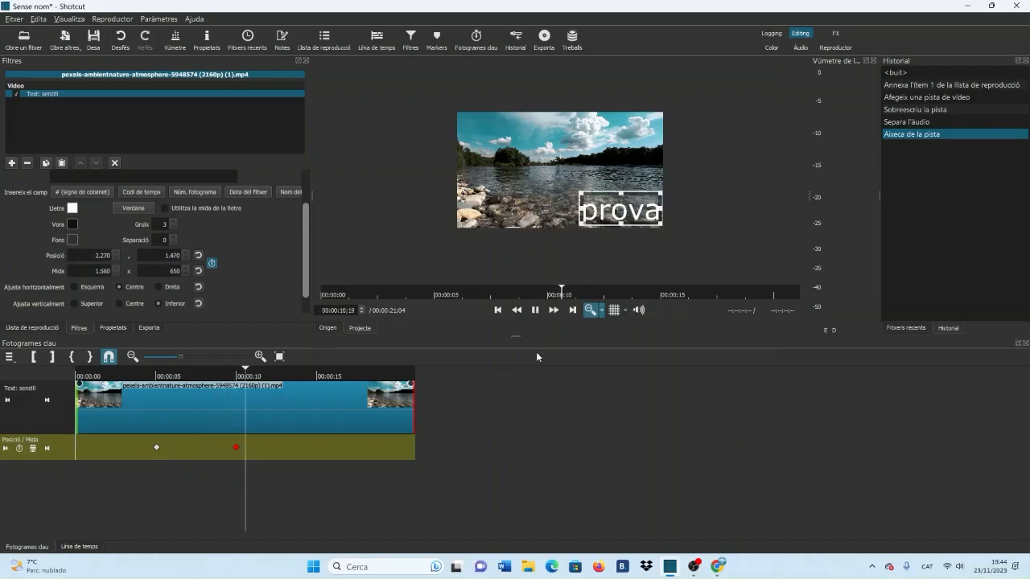
pyautogui.click(536, 313)
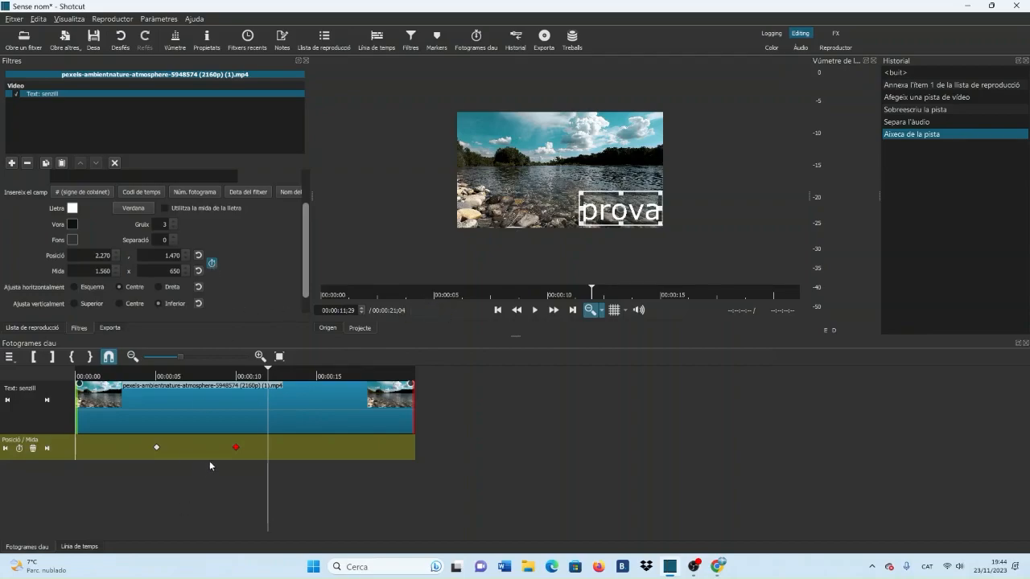
# - Remove all position and size keyframes, delete the simple text filter from the clip, and return to the timeline
pyautogui.click(212, 264)
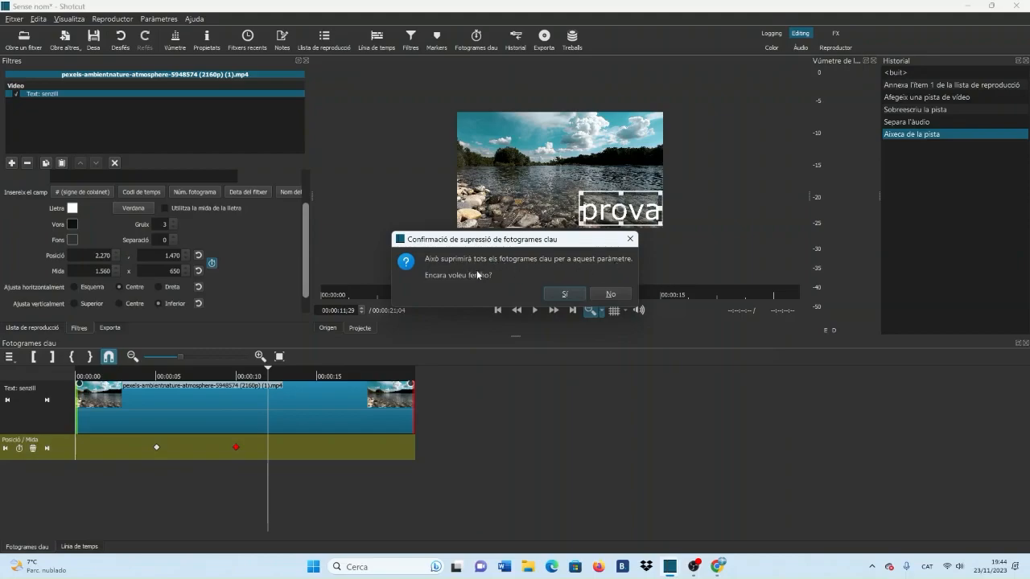
pyautogui.click(568, 294)
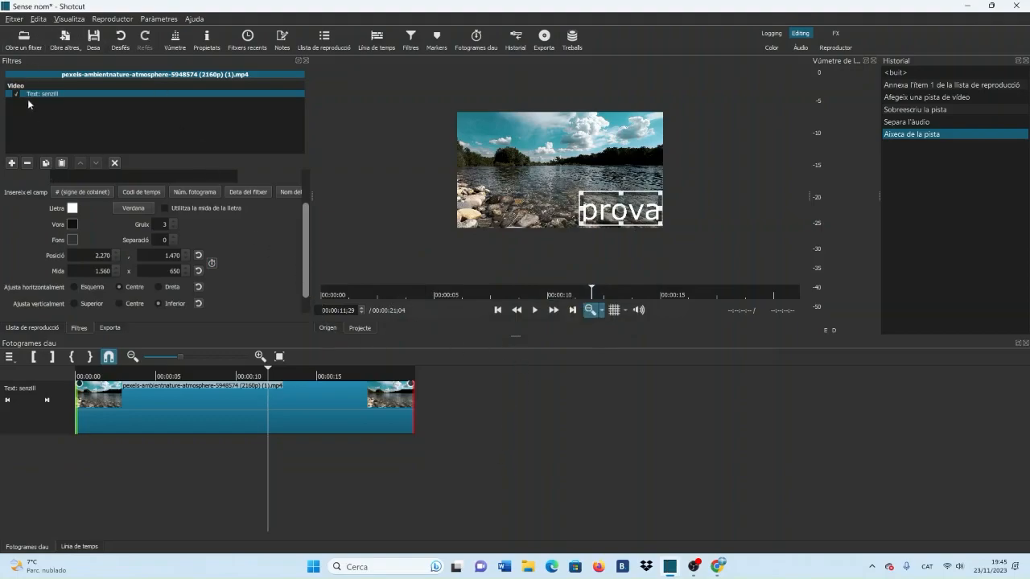
pyautogui.click(27, 163)
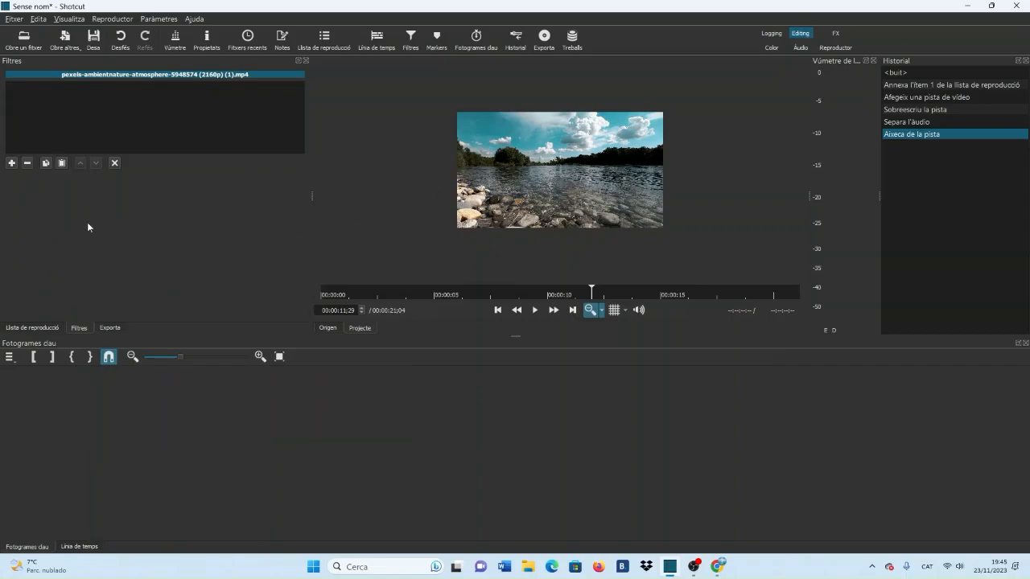
pyautogui.click(74, 547)
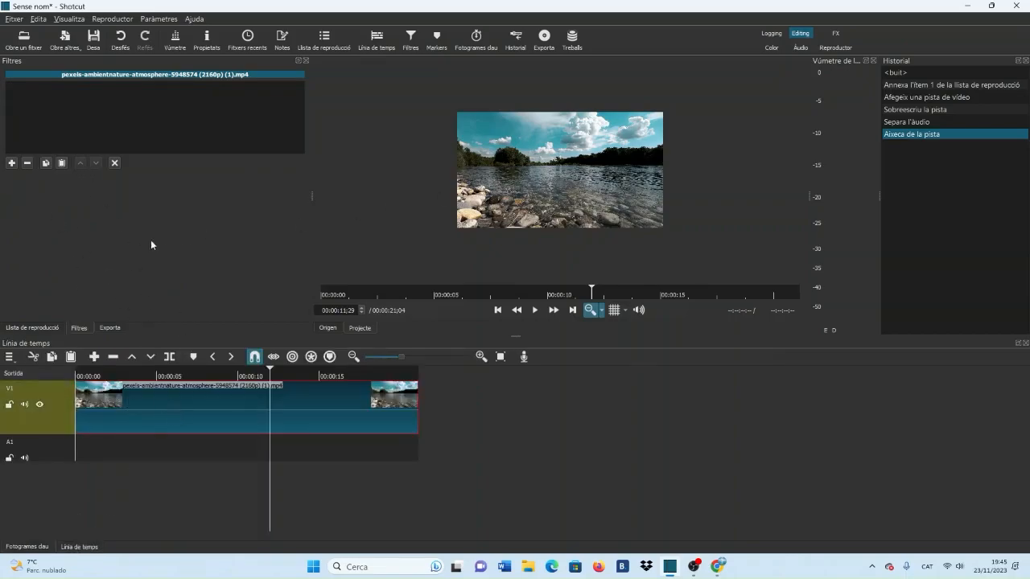
# - Search the filters for "text" and add the Text: senzill filter to the clip
pyautogui.click(11, 162)
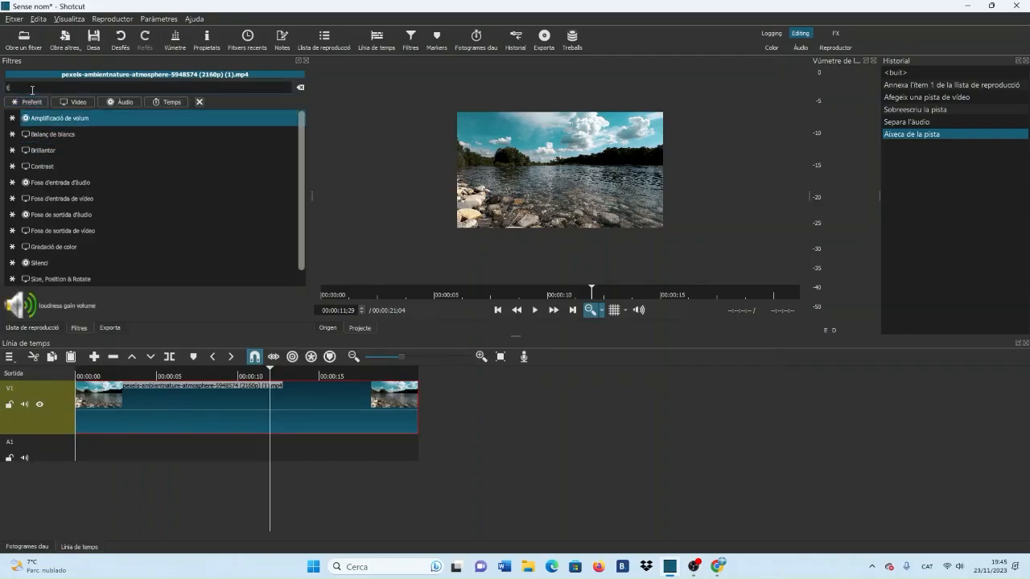
pyautogui.write('text')
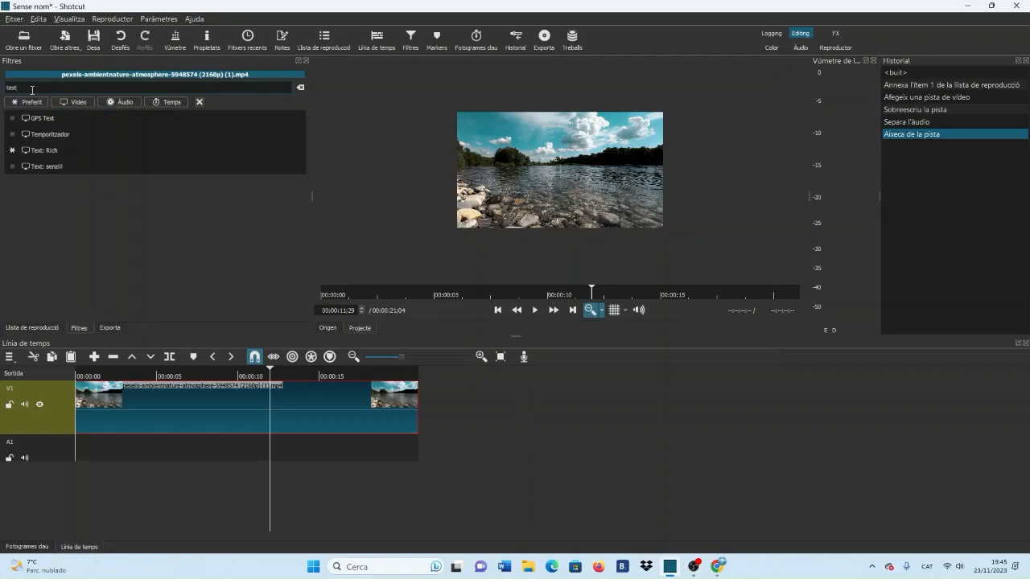
pyautogui.click(51, 166)
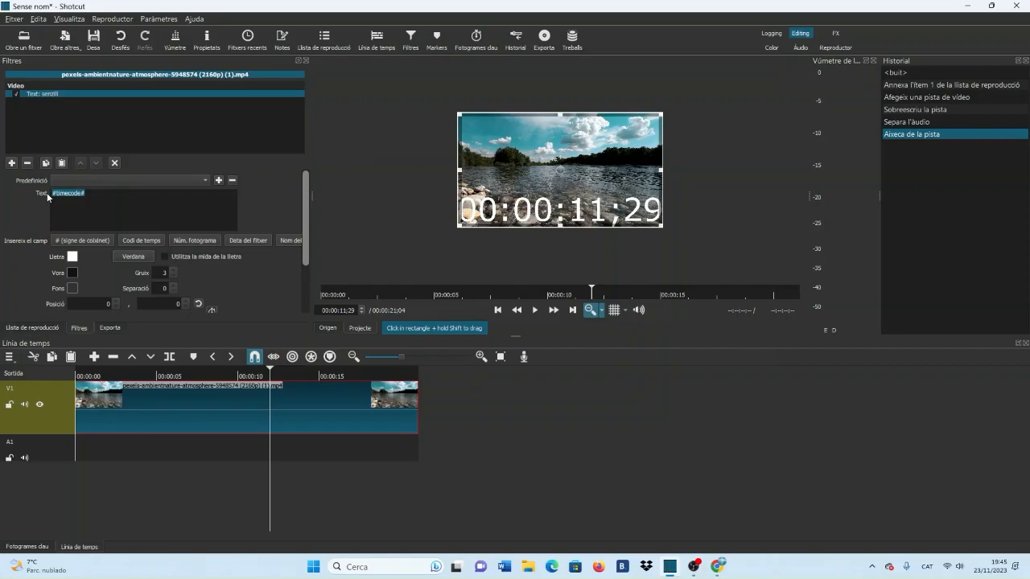
# - Replace the timecode placeholder with the title line "títol del Vídeo: Naturalesa"
pyautogui.write('tít')
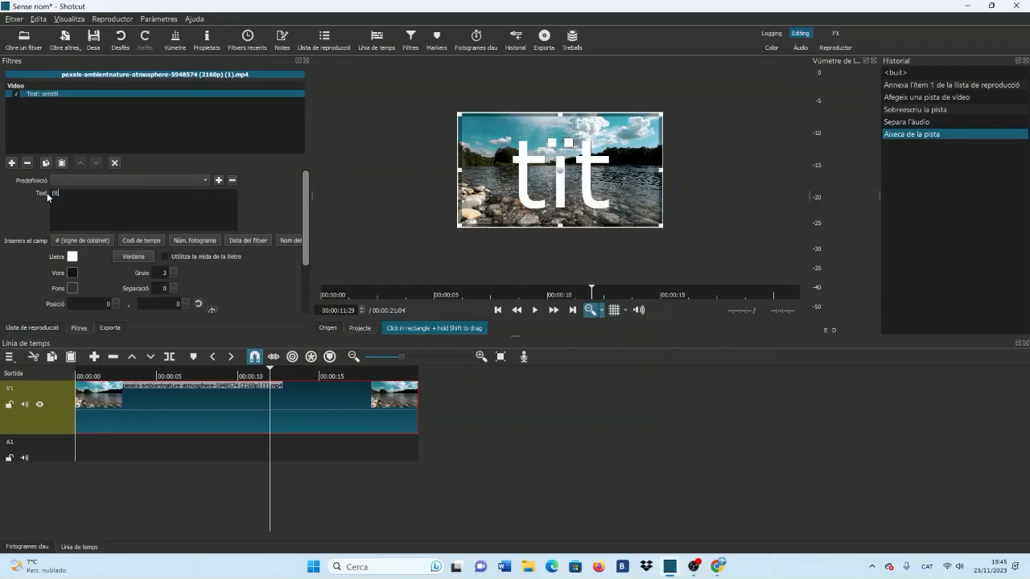
pyautogui.write('ol del')
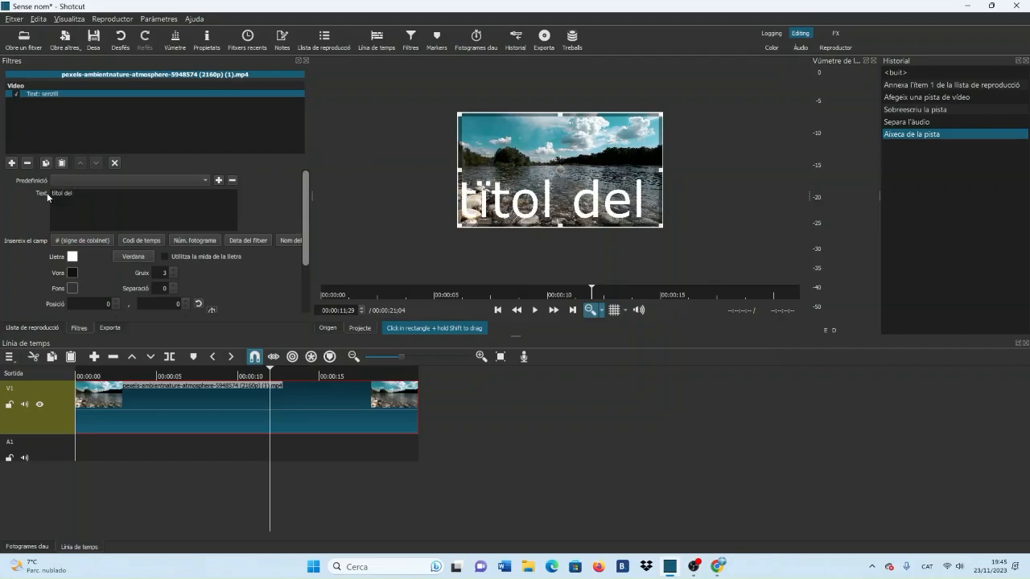
pyautogui.write(' Víd')
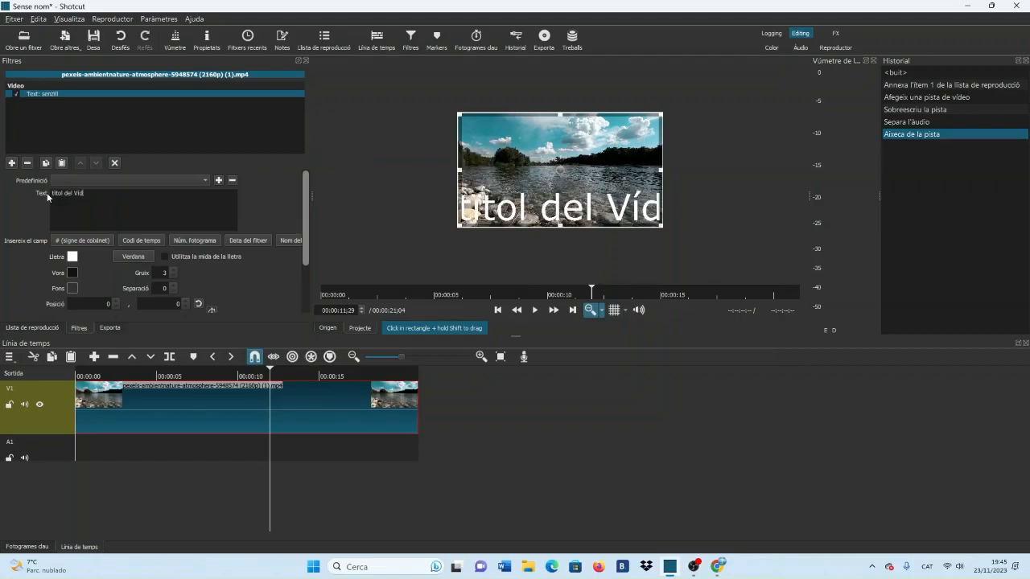
pyautogui.write('eo: Na')
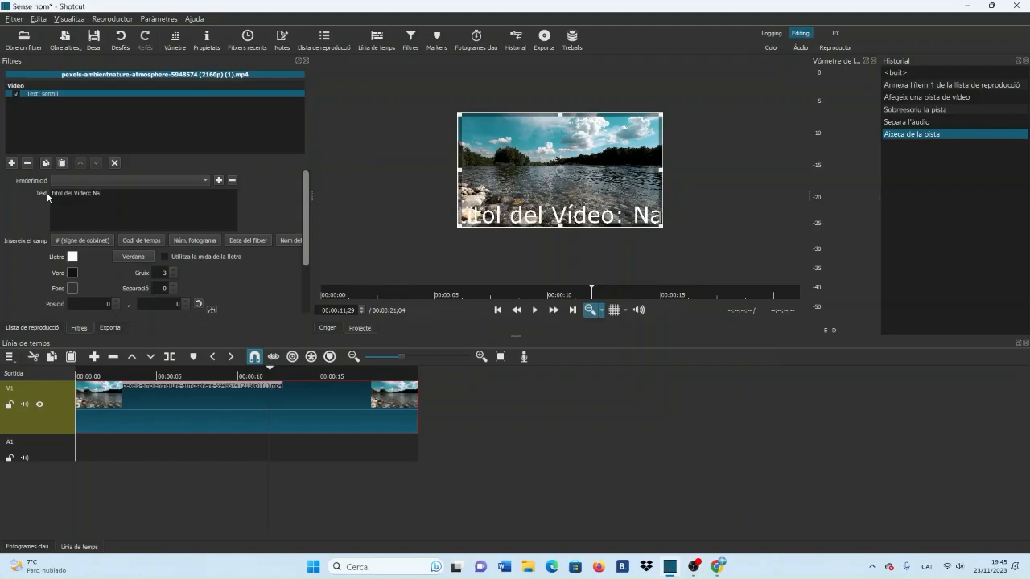
pyautogui.write('tura')
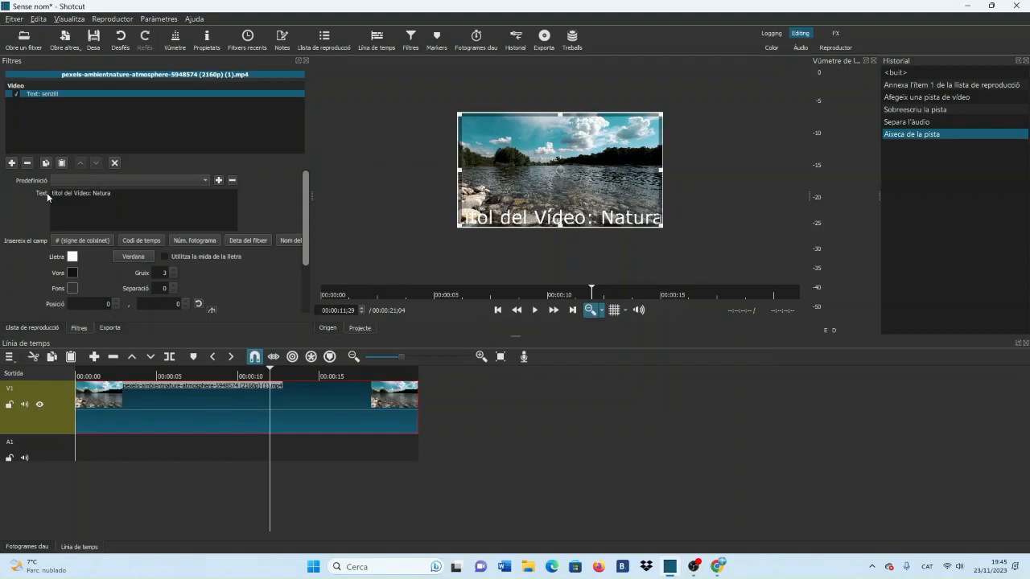
pyautogui.write('lesa')
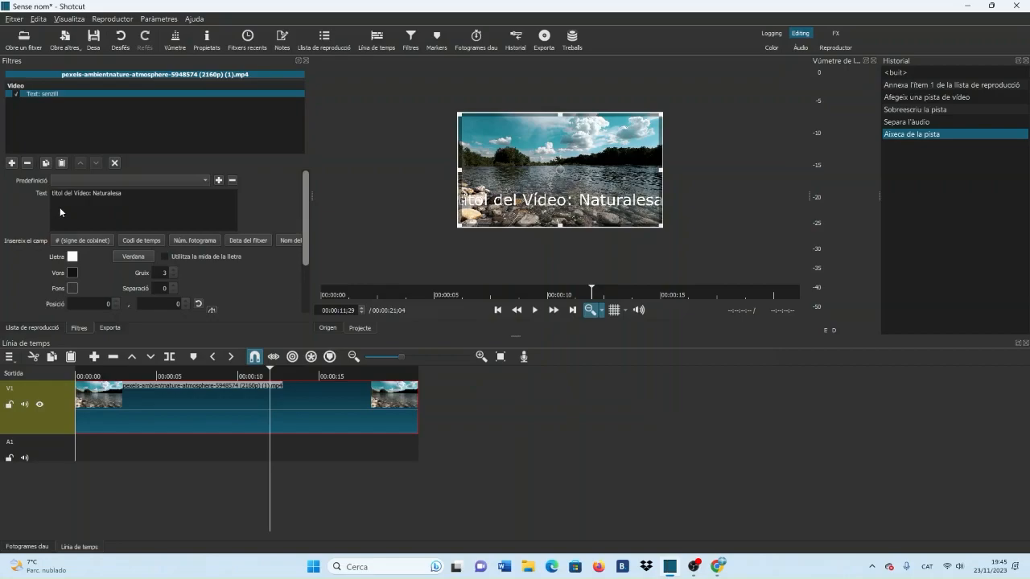
# - Add credit lines below the title: "Realitzat per:" with the creator's name, "Agraïments: A la classe de Competic 3" and "Música: Lalalalaa"
pyautogui.write('Realitzat per:')
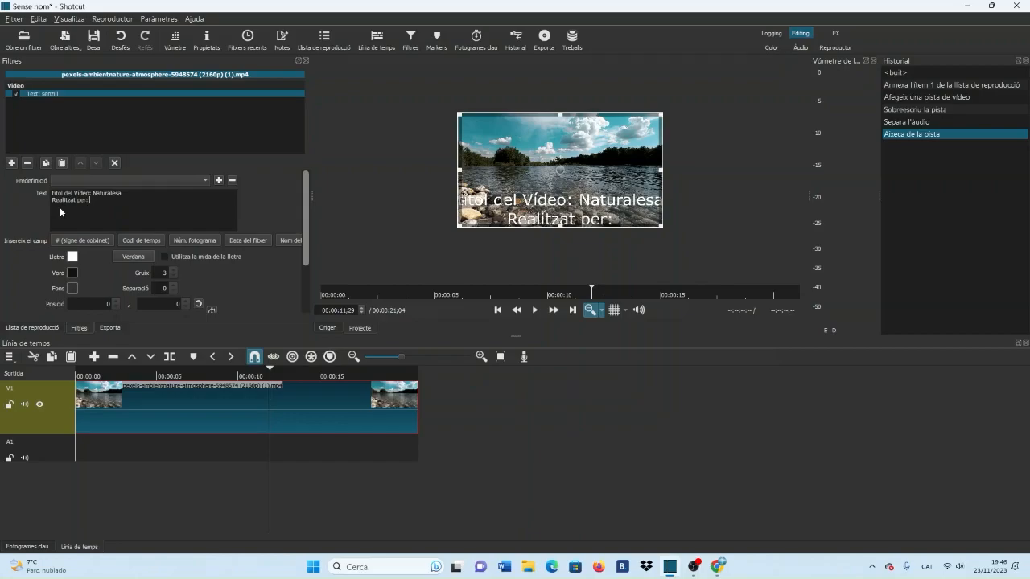
pyautogui.write(' Mar')
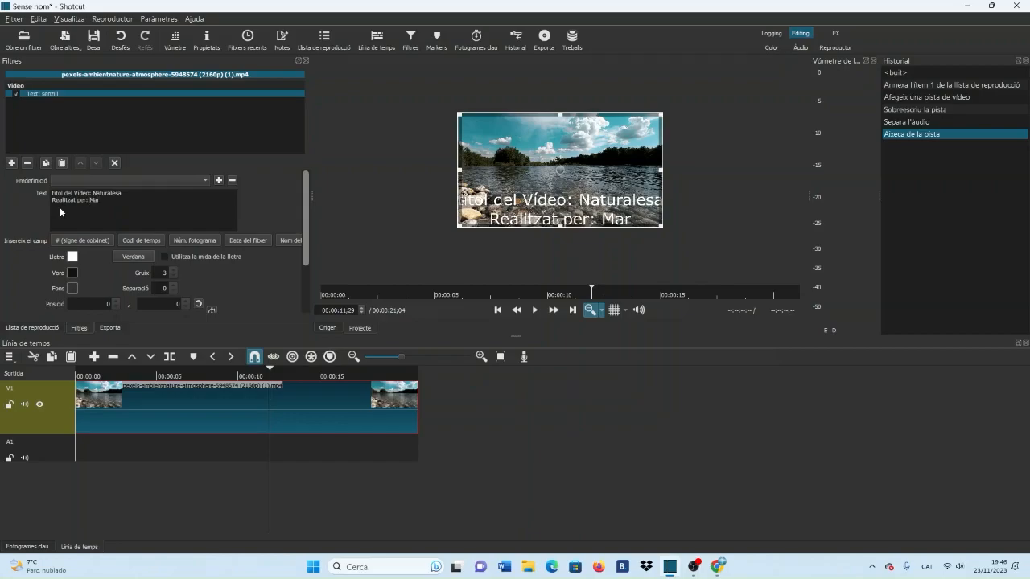
pyautogui.press('Return')
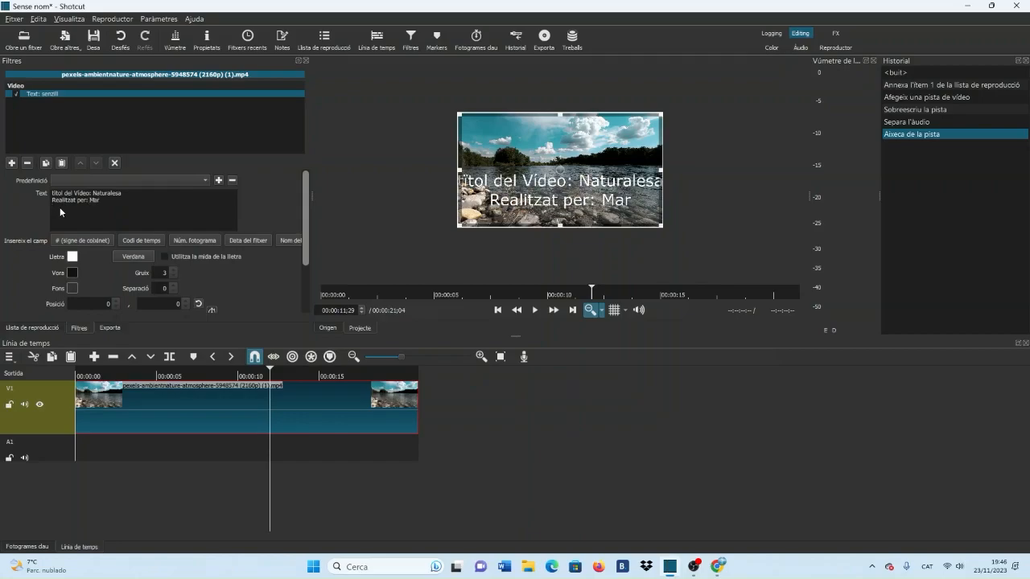
pyautogui.write('Agraiments:')
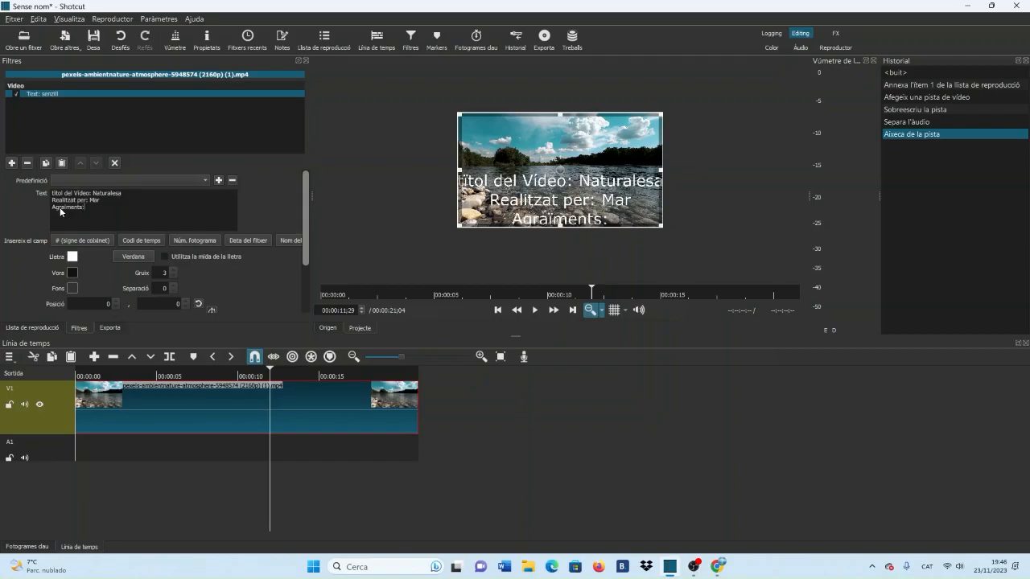
pyautogui.write(' A')
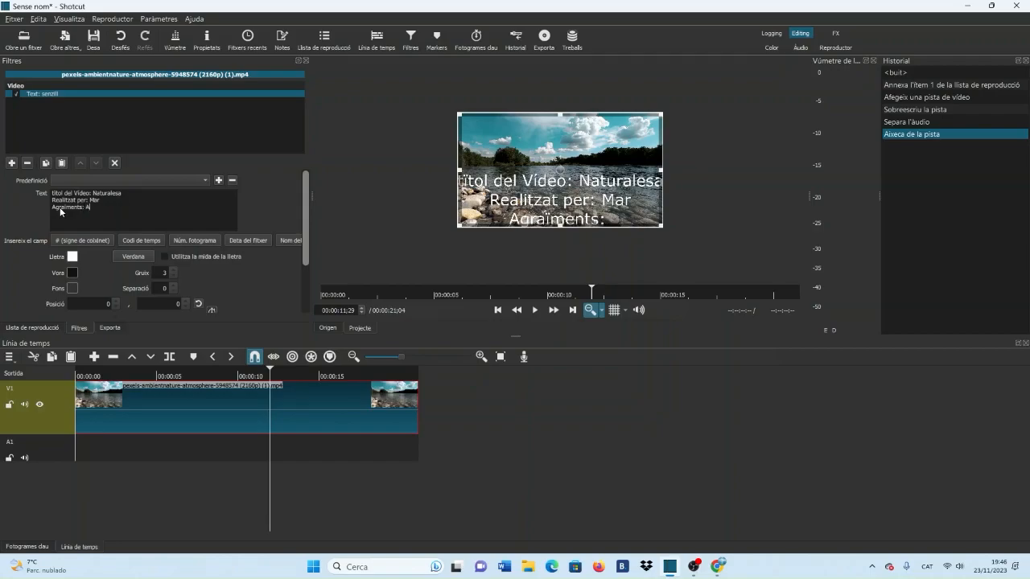
pyautogui.write(' la ')
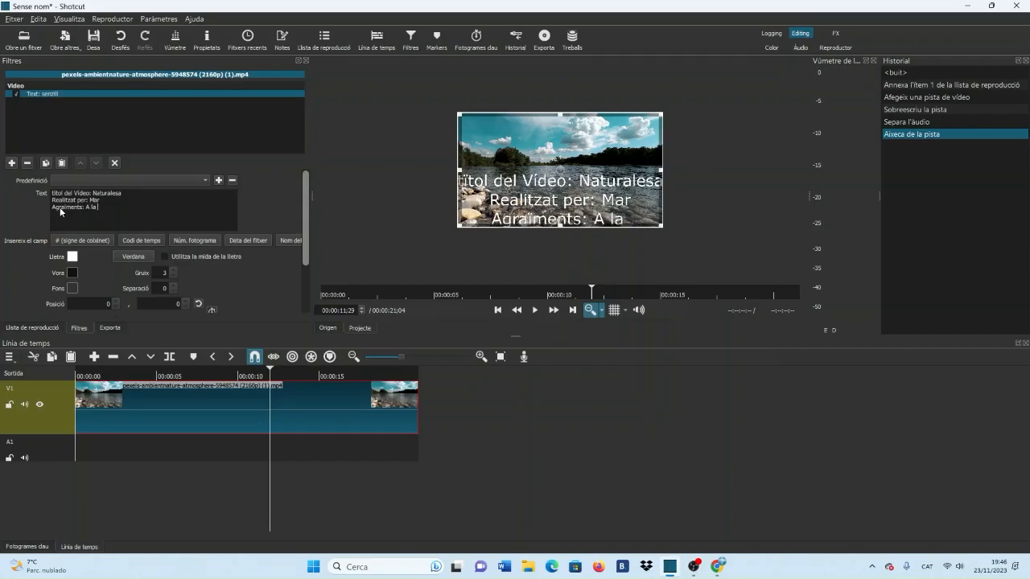
pyautogui.write('clas')
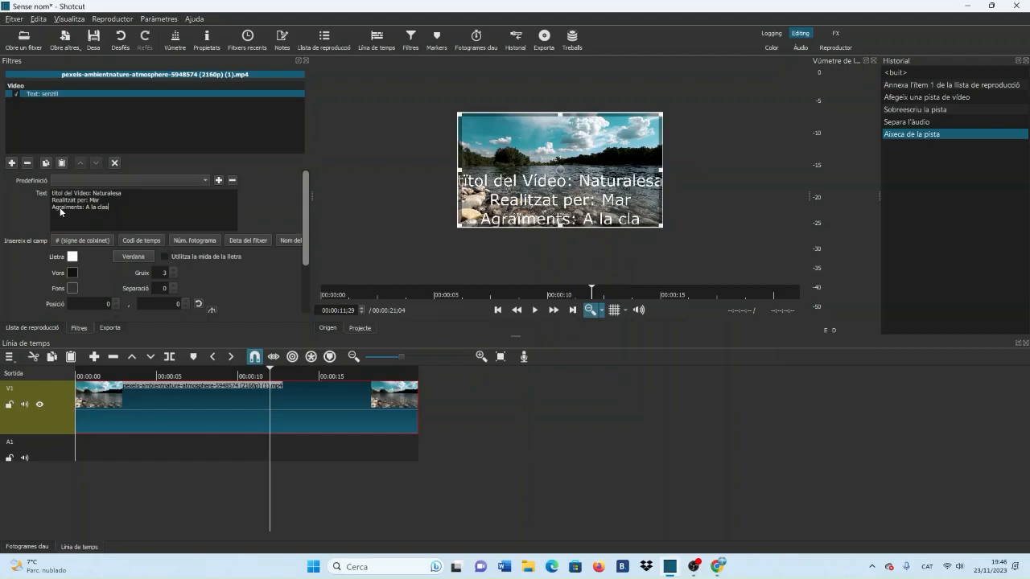
pyautogui.write('se de C')
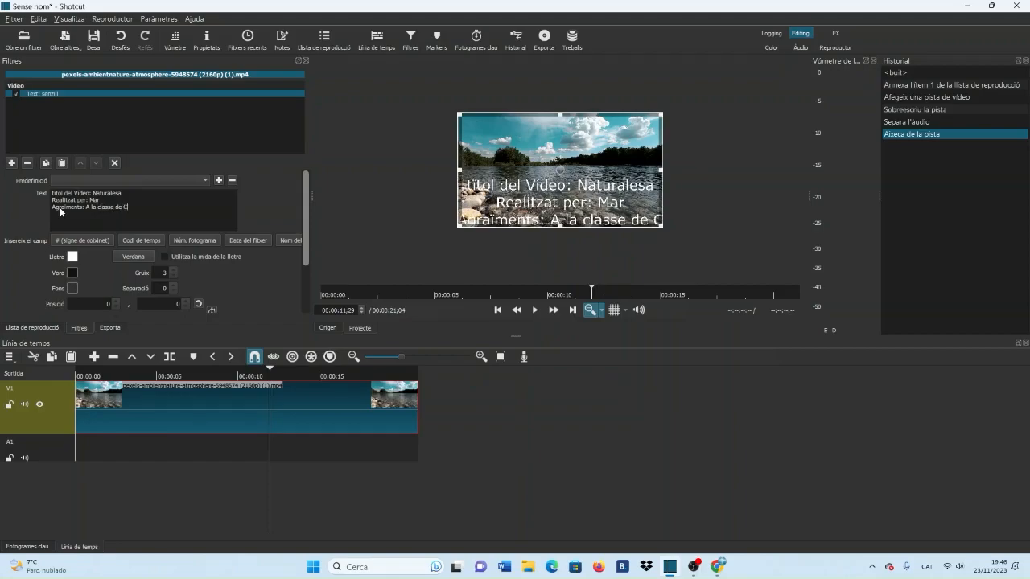
pyautogui.write('ompetic 3 M')
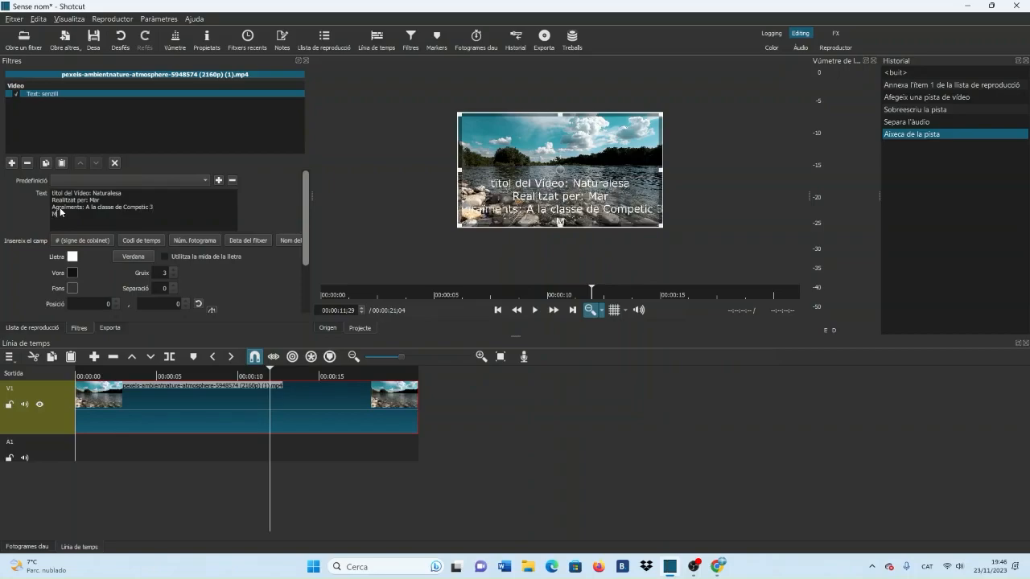
pyautogui.write('úsica: Lalalalaa')
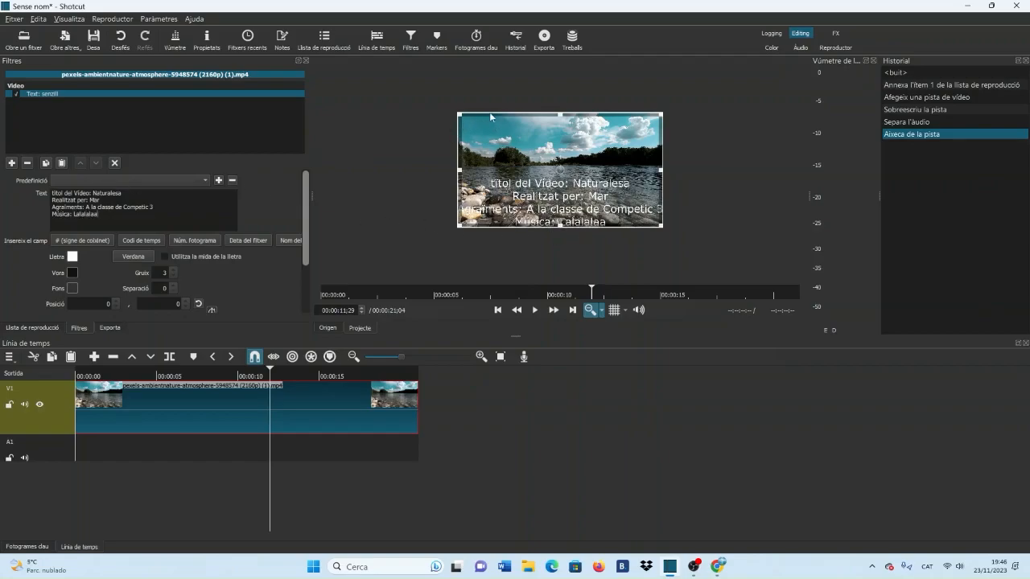
# - Shrink the text box to about 3840 x 1230, move it below the frame to about -20, 2260, and keyframe that position at the clip's start
pyautogui.moveTo(561, 114); pyautogui.dragTo(560, 277)
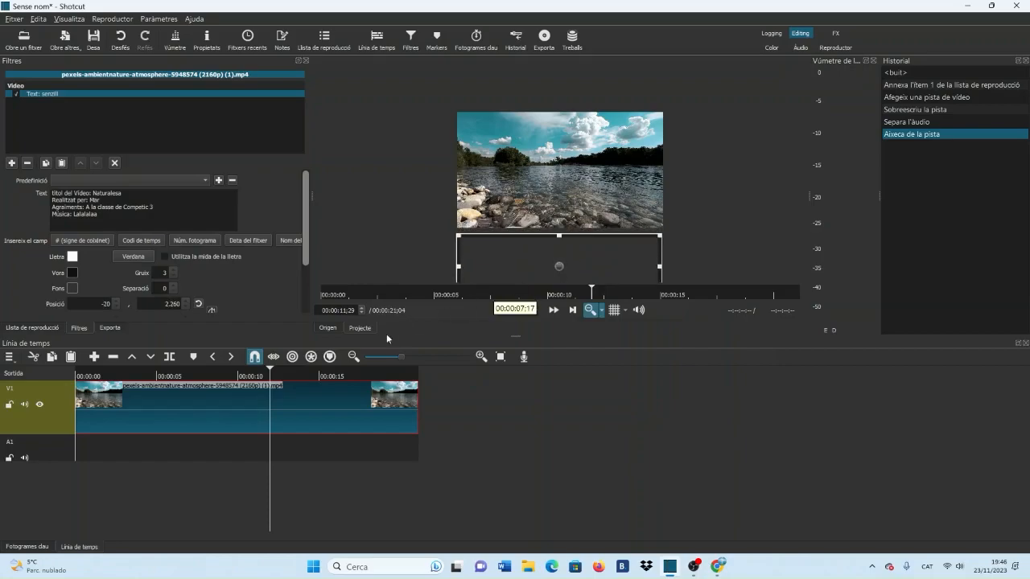
pyautogui.moveTo(268, 368); pyautogui.dragTo(74, 373)
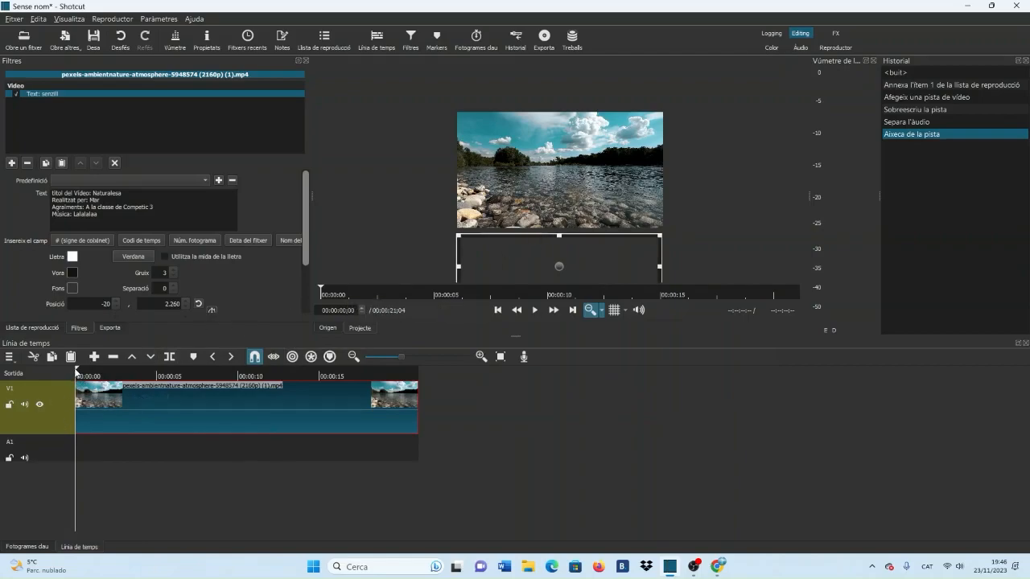
pyautogui.moveTo(78, 371)
pyautogui.mouseDown()
pyautogui.moveTo(131, 374)
pyautogui.moveTo(76, 375)
pyautogui.mouseUp()
pyautogui.scroll(-1, 306, 245)
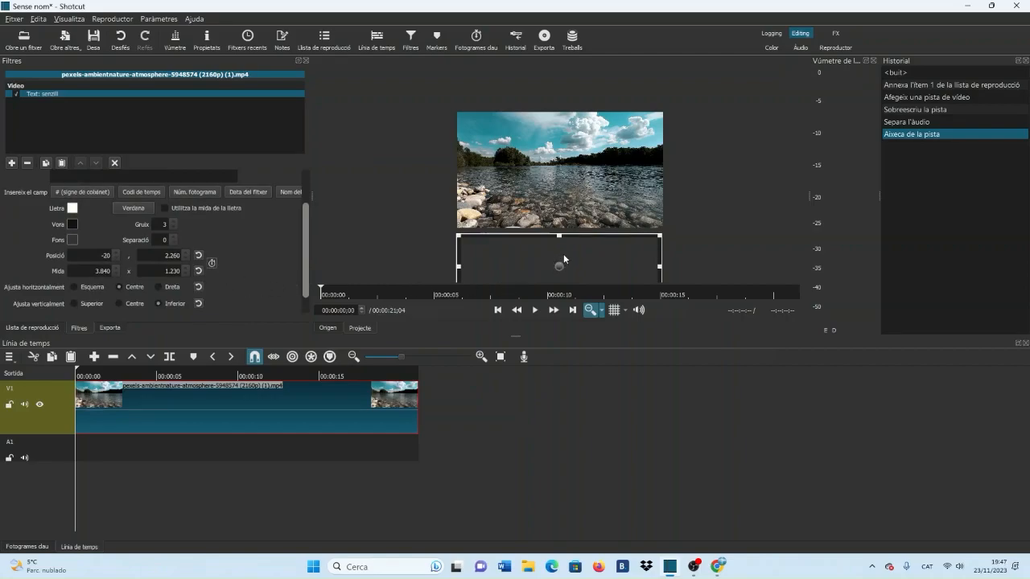
pyautogui.click(212, 263)
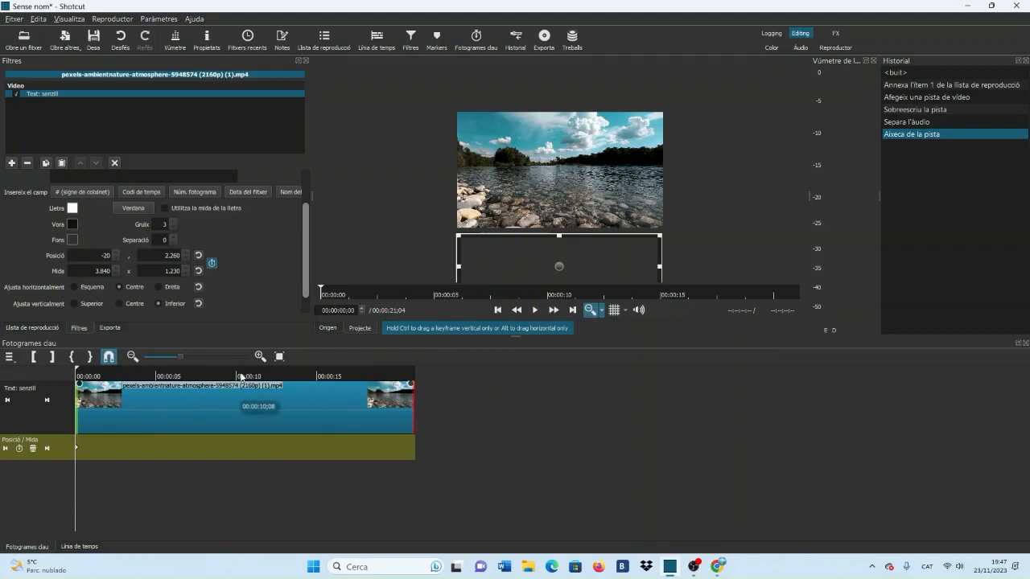
# - Near the clip's end, at about 20 seconds, move the text box above the frame to about 0, -1340 and play from the start
pyautogui.click(409, 402)
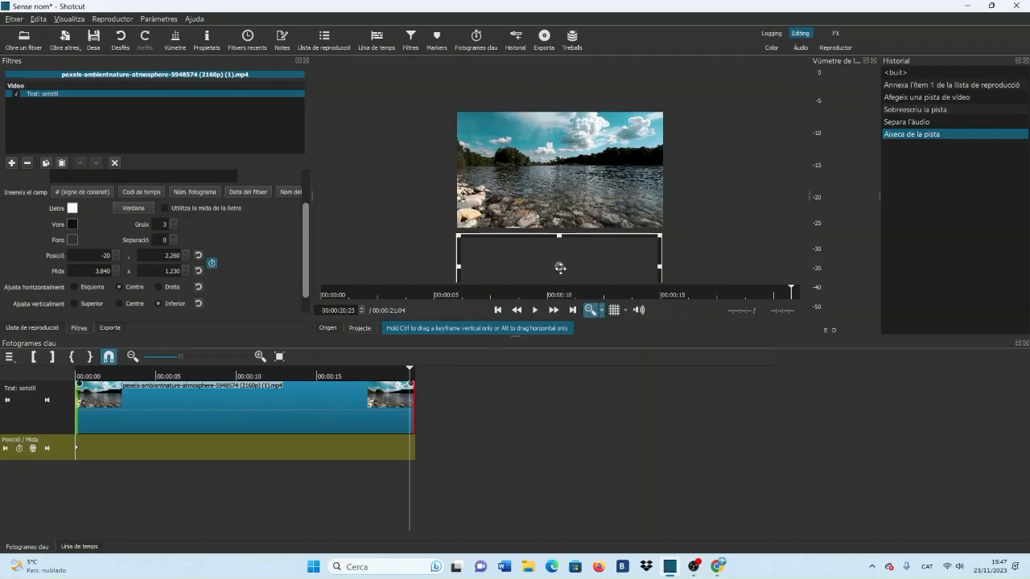
pyautogui.moveTo(558, 266); pyautogui.dragTo(560, 71)
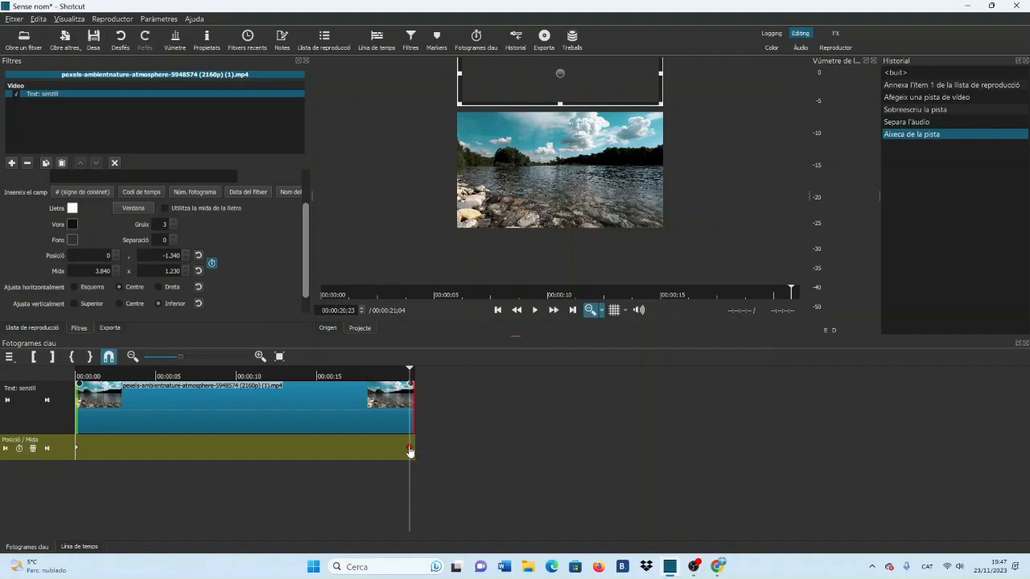
pyautogui.click(498, 310)
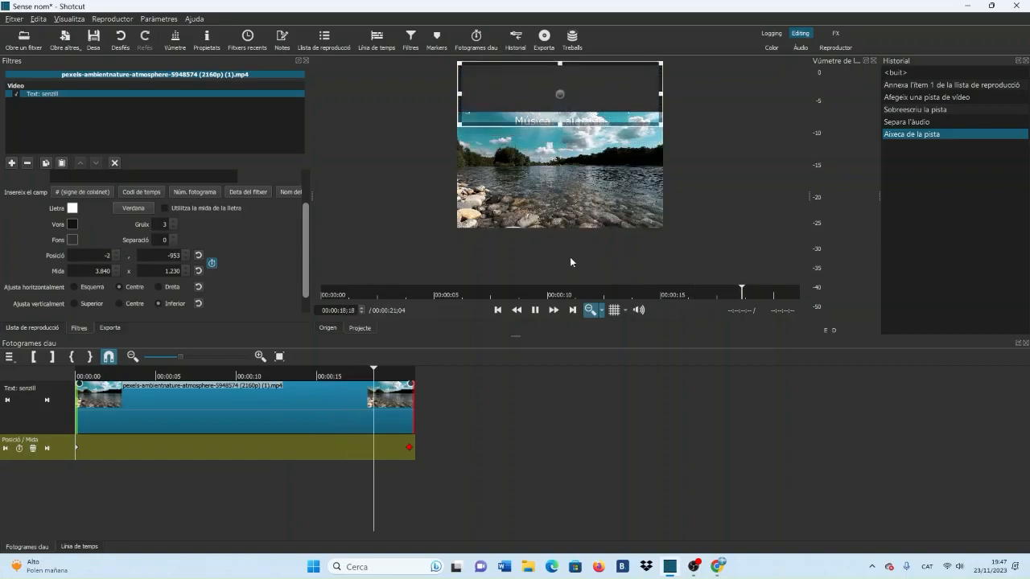
# - Stop playback, move the credits' final position keyframe to about 10 seconds and preview the faster scroll from the start
pyautogui.click(536, 311)
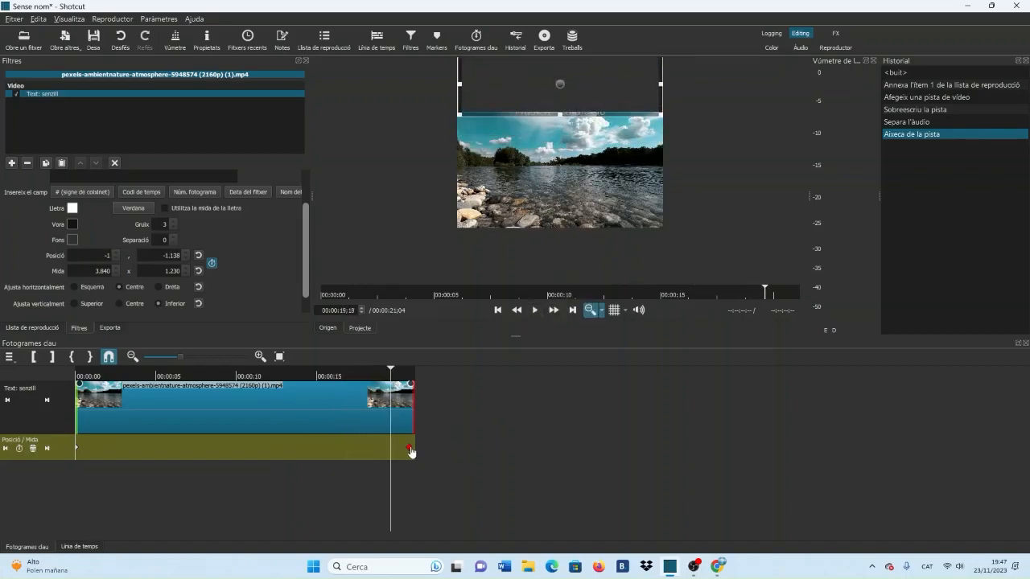
pyautogui.moveTo(410, 449); pyautogui.dragTo(236, 448)
pyautogui.click(498, 311)
pyautogui.click(534, 310)
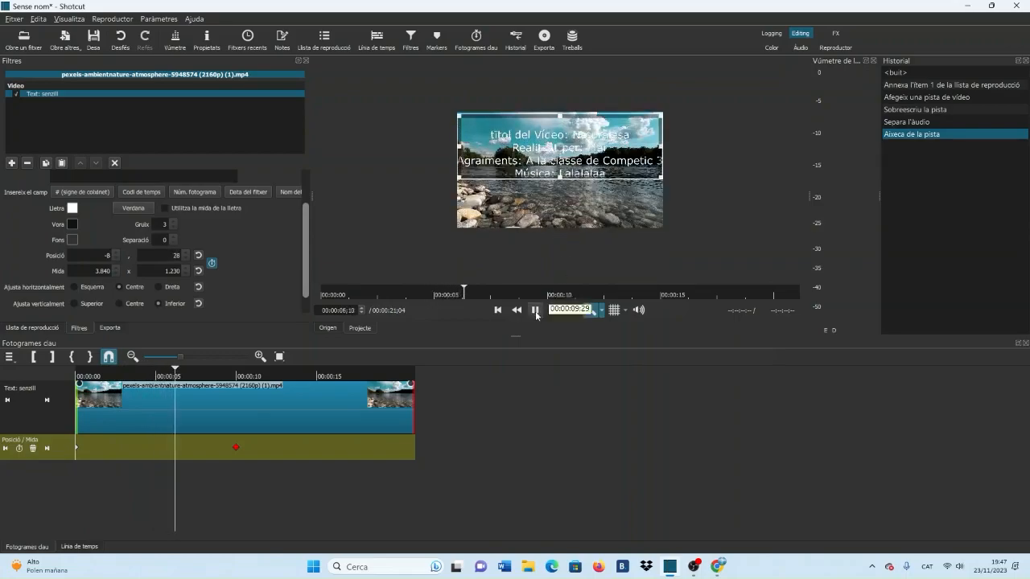
pyautogui.click(536, 311)
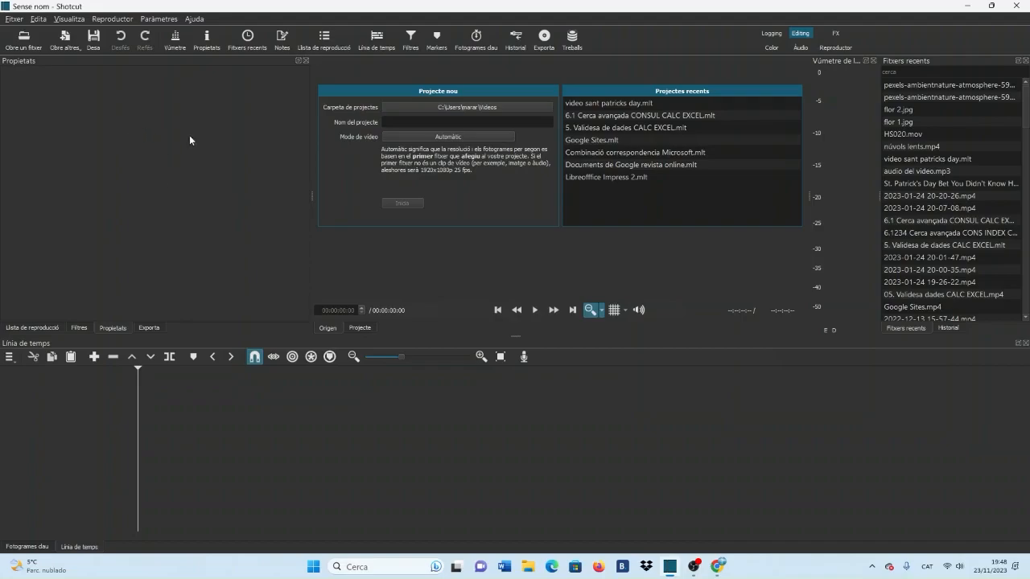
# - Open the image flor 2.jpg in the empty project, add it to the playlist and place it at the start of the timeline
pyautogui.click(24, 38)
pyautogui.doubleClick(211, 186)
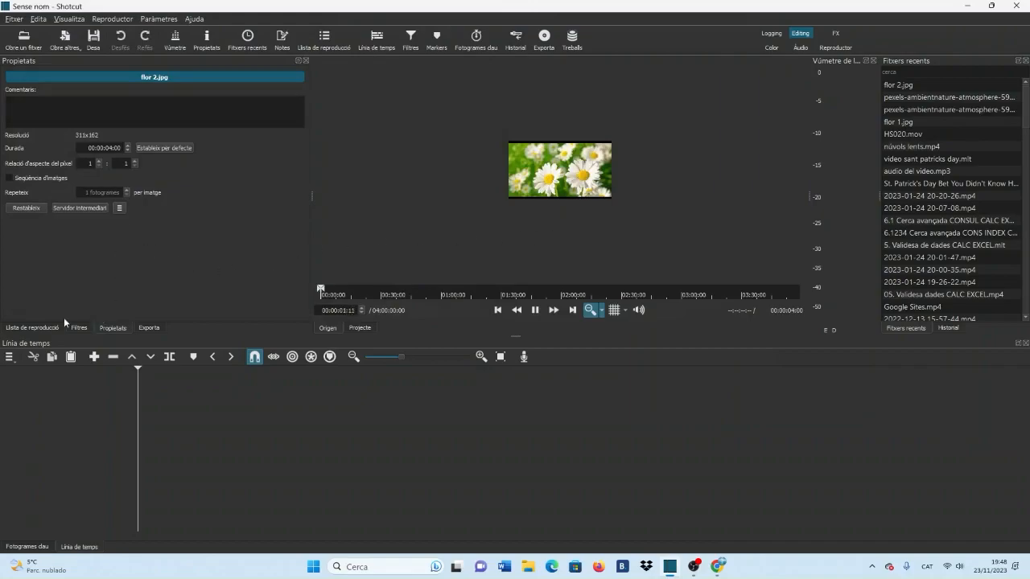
pyautogui.click(42, 328)
pyautogui.moveTo(543, 173); pyautogui.dragTo(82, 152)
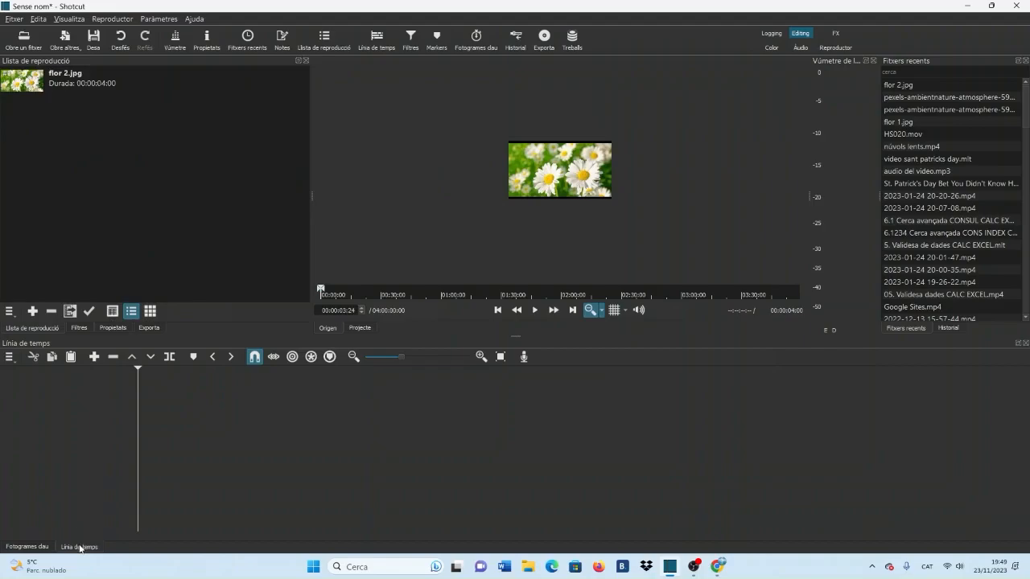
pyautogui.moveTo(22, 89); pyautogui.dragTo(79, 423)
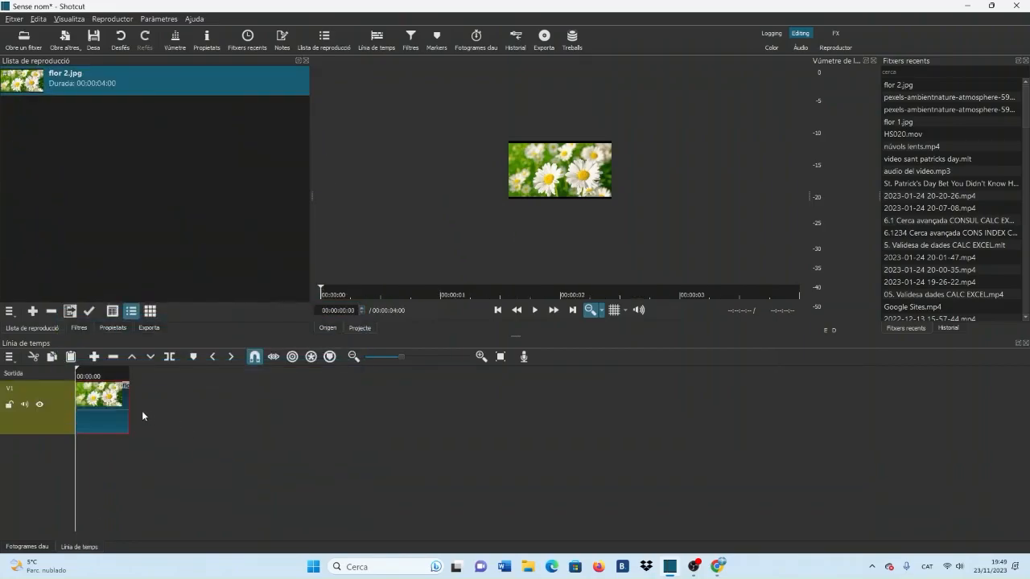
# - Trim the end of the flor 2.jpg clip on the timeline to a duration of 3 seconds
pyautogui.click(481, 356)
pyautogui.click(481, 357)
pyautogui.click(481, 356)
pyautogui.click(481, 357)
pyautogui.click(482, 357)
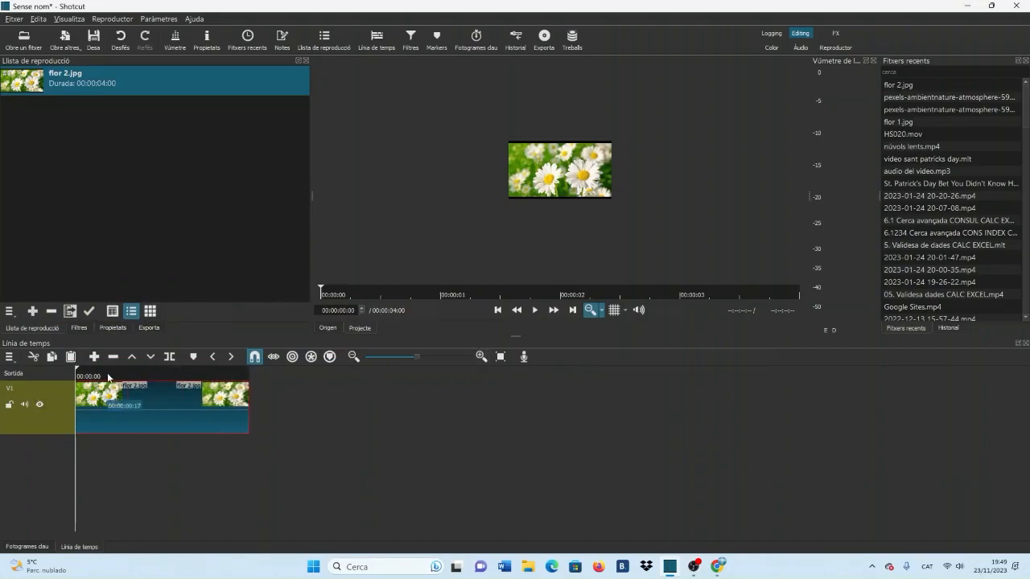
pyautogui.click(488, 357)
pyautogui.click(488, 357)
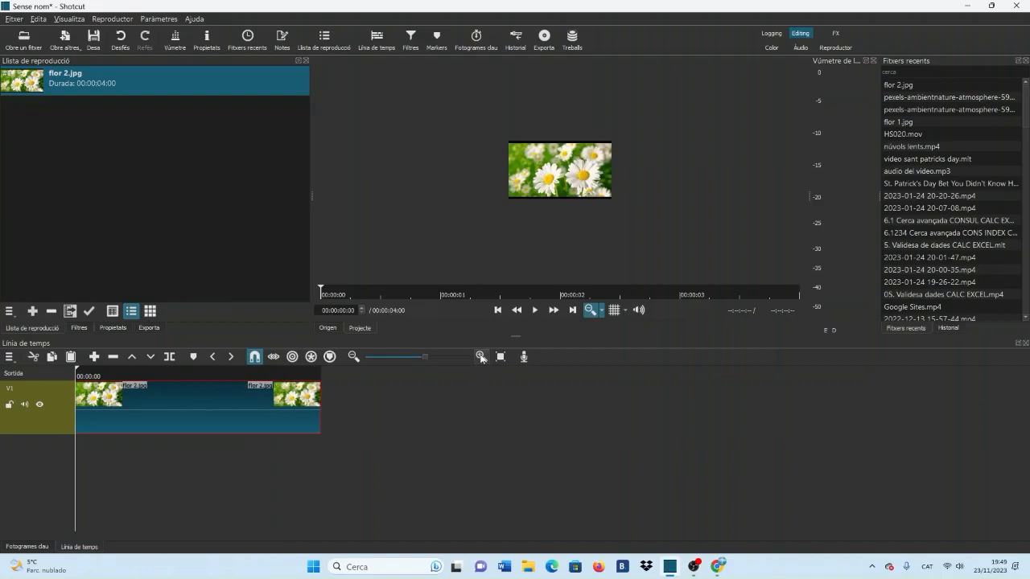
pyautogui.click(488, 356)
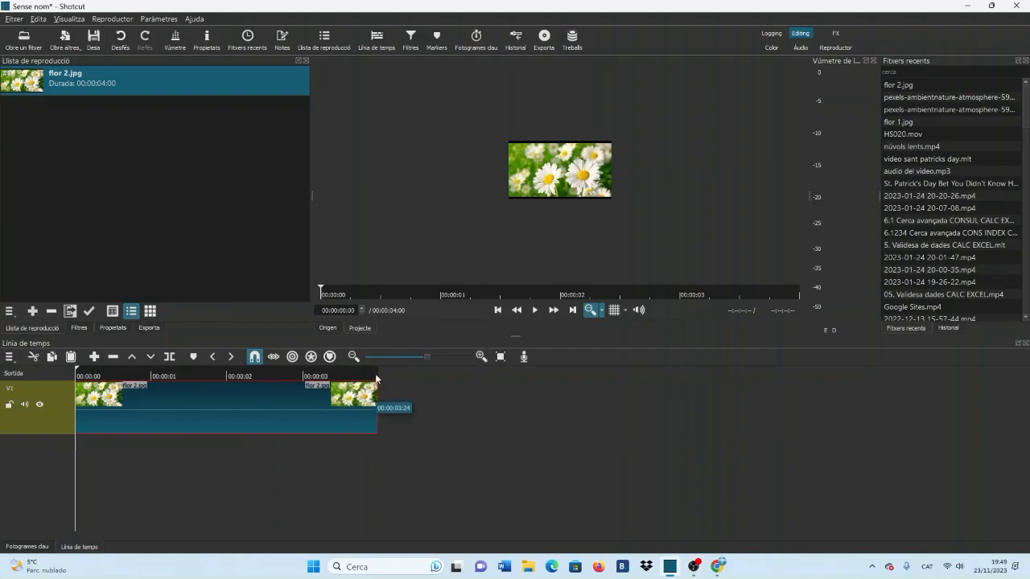
pyautogui.click(481, 357)
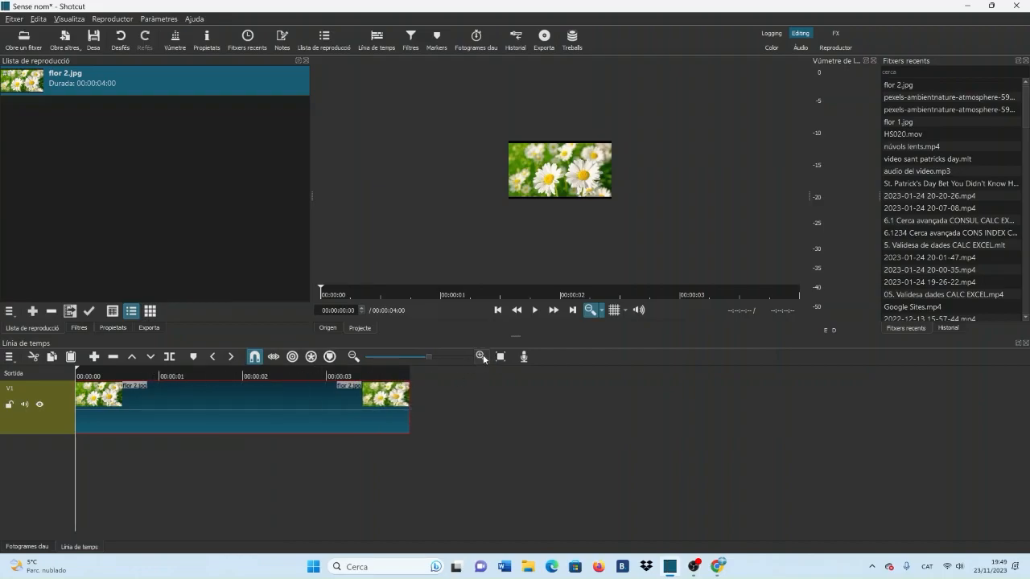
pyautogui.click(482, 356)
pyautogui.click(481, 356)
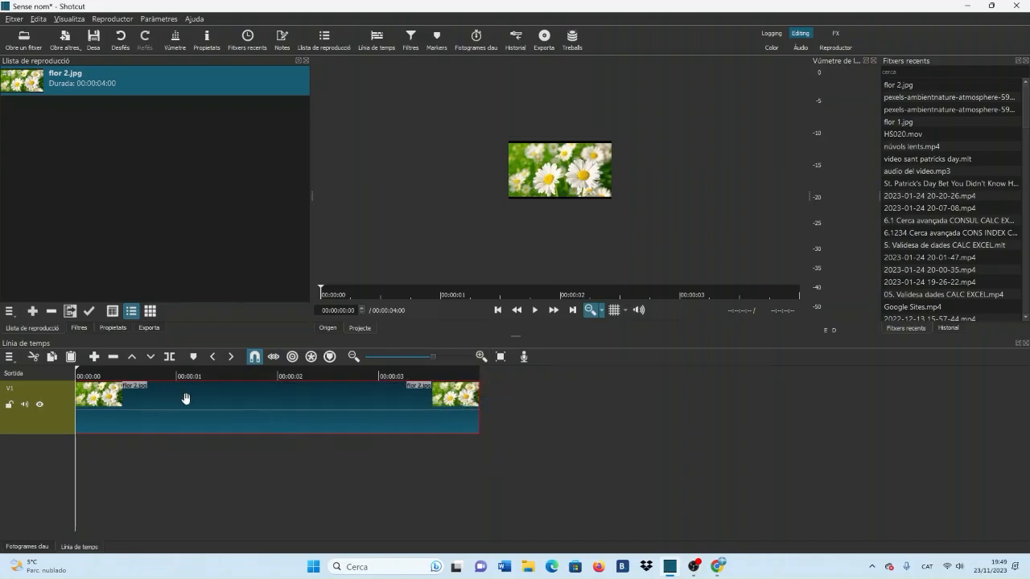
pyautogui.moveTo(478, 405)
pyautogui.mouseDown()
pyautogui.moveTo(409, 407)
pyautogui.moveTo(554, 408)
pyautogui.moveTo(446, 411)
pyautogui.moveTo(475, 412)
pyautogui.mouseUp()
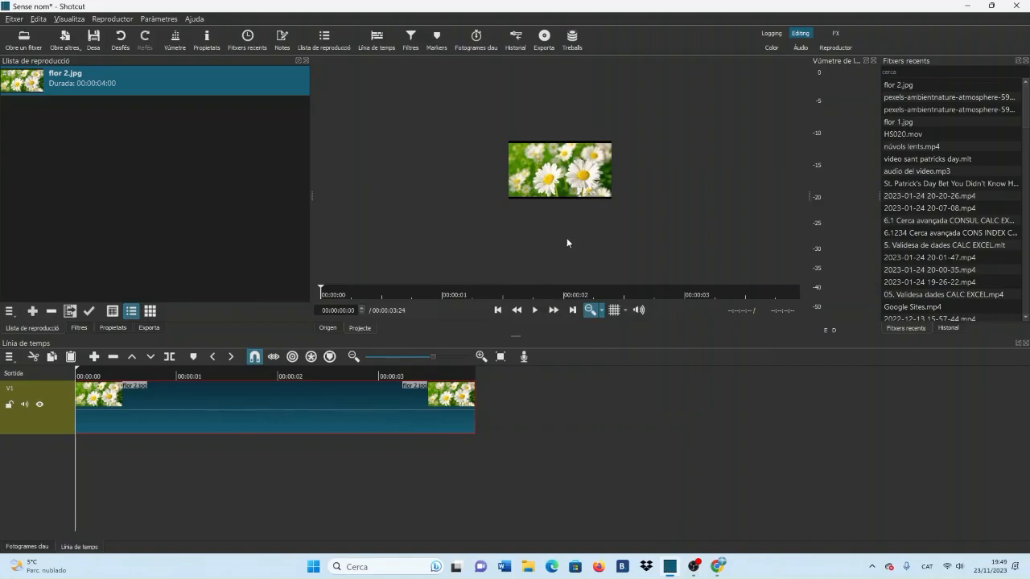
pyautogui.click(601, 311)
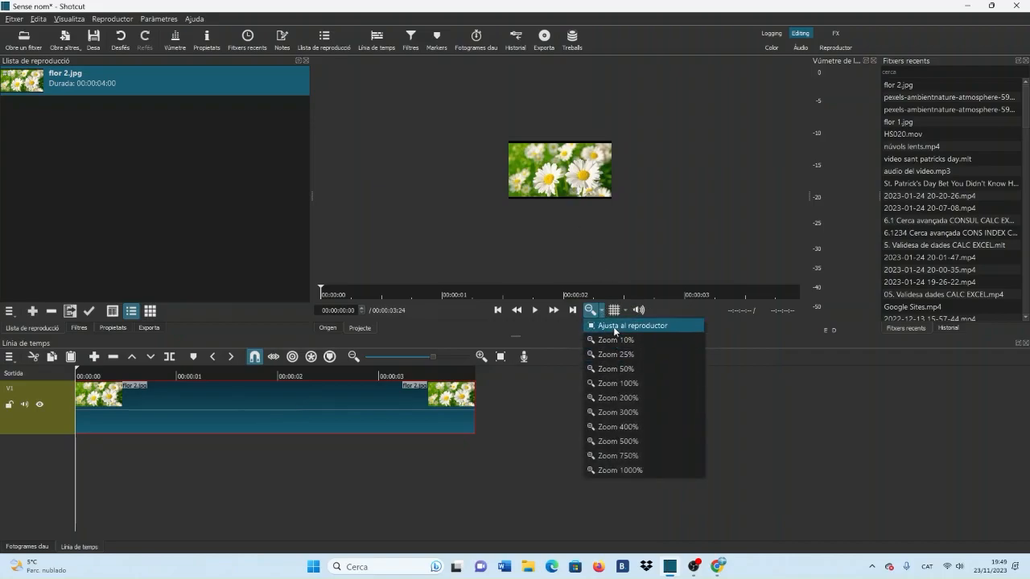
pyautogui.click(615, 326)
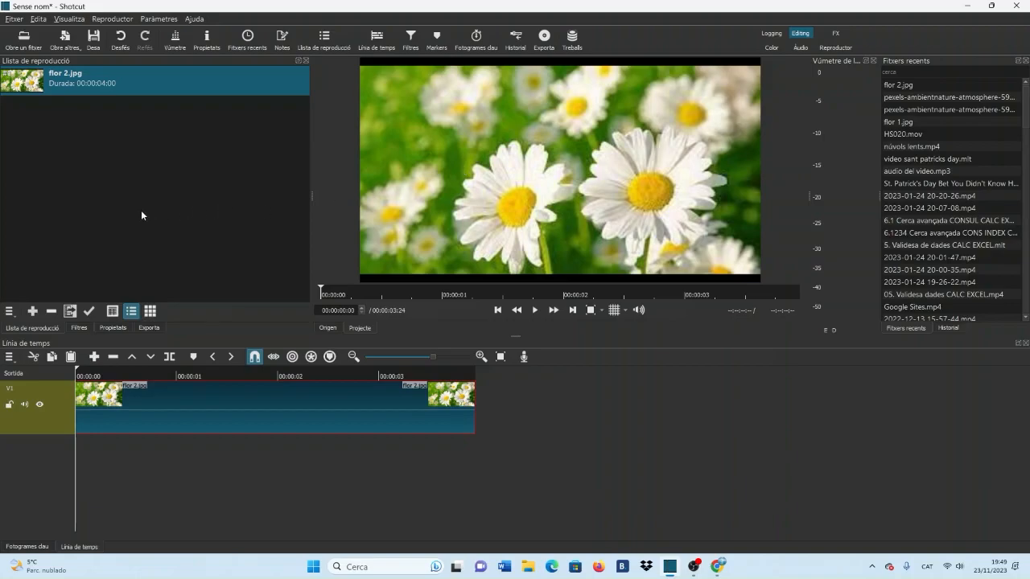
pyautogui.click(79, 328)
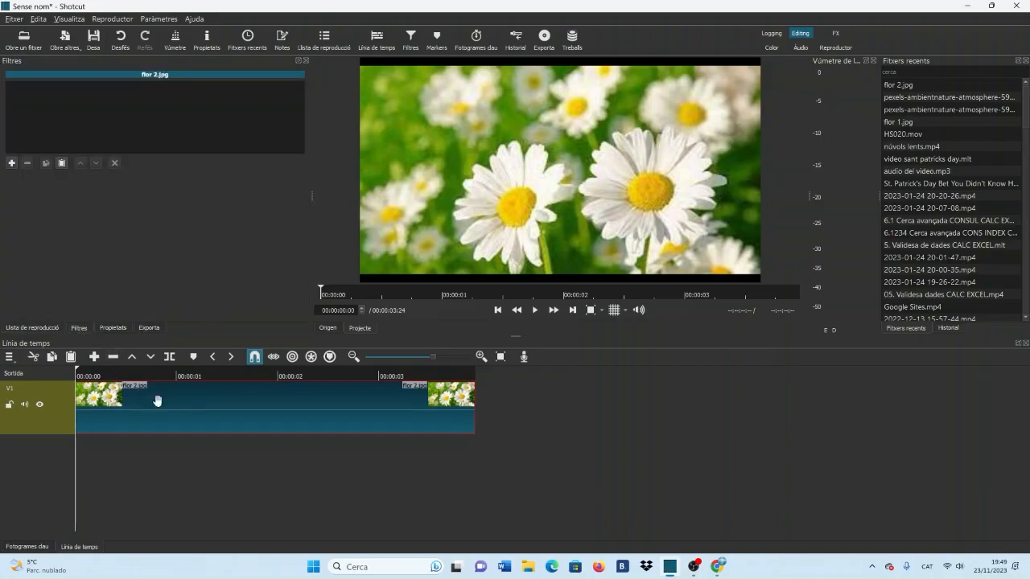
pyautogui.moveTo(476, 401); pyautogui.dragTo(371, 410)
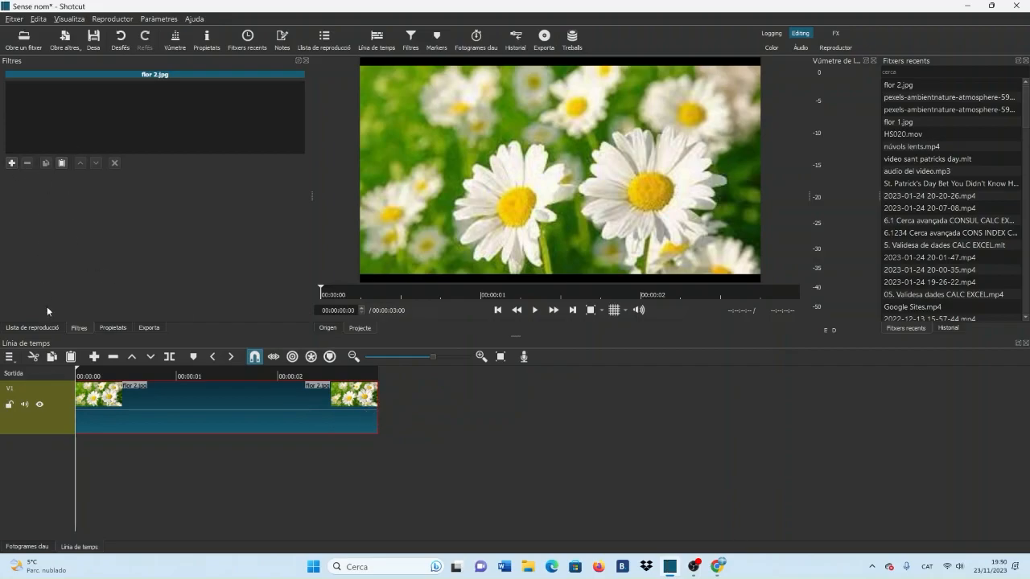
# - Search the filters for "size" and add Size, Position & Rotate to the flor 2.jpg clip
pyautogui.click(11, 163)
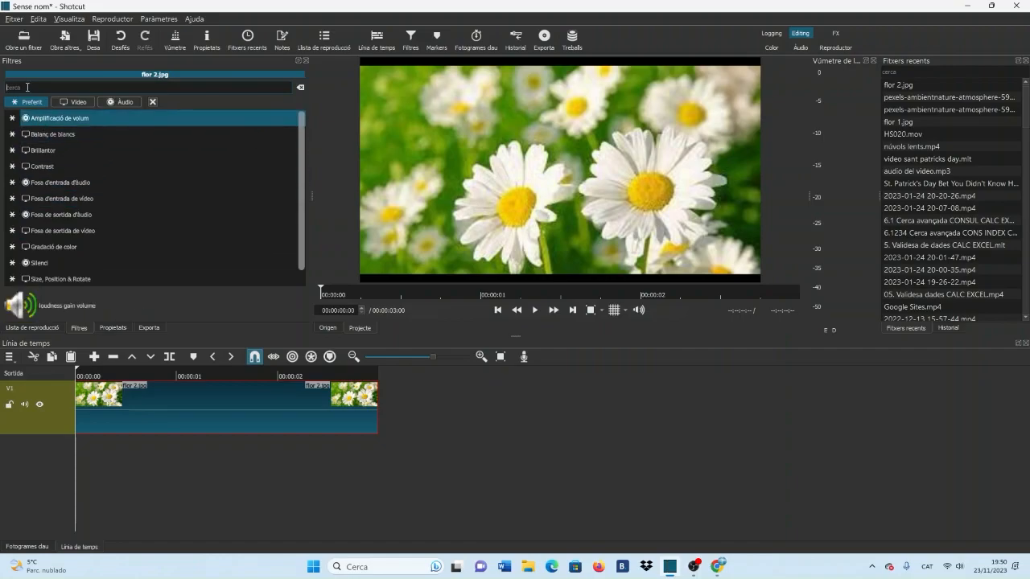
pyautogui.write('size')
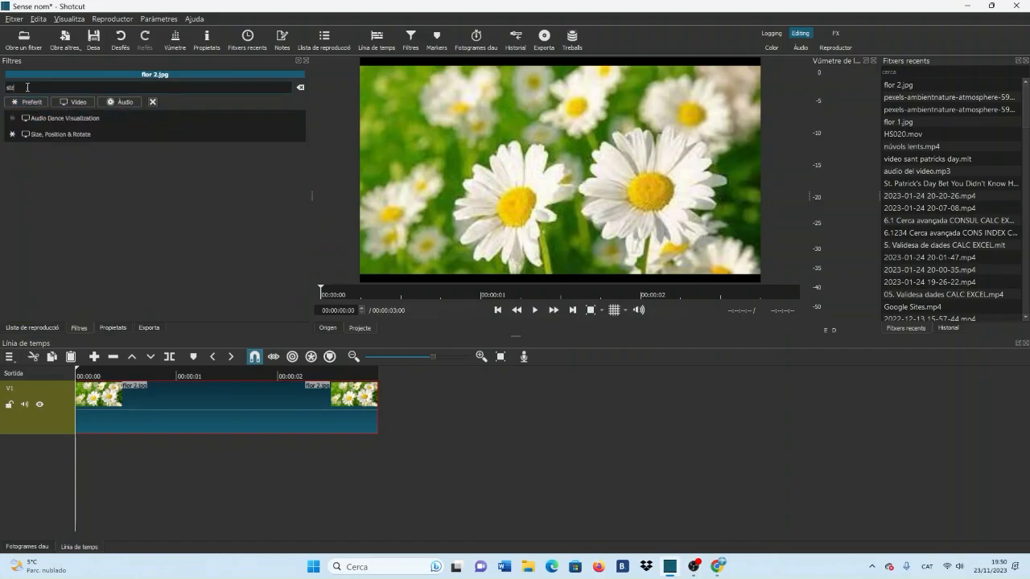
pyautogui.click(61, 135)
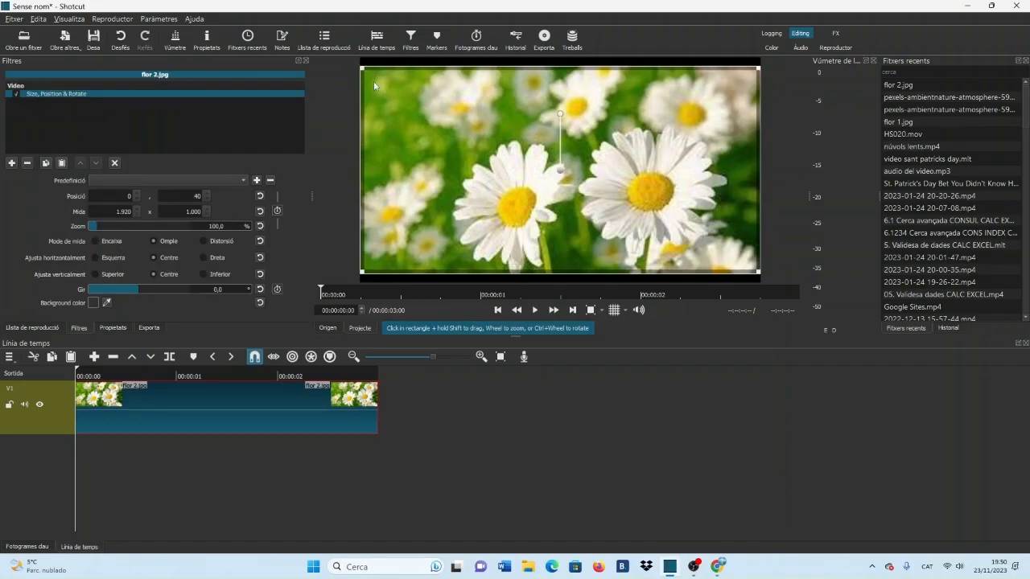
# - Shrink the flower image to about 854 x 445 and place it in the frame's lower-left corner at about -1, 637
pyautogui.moveTo(361, 68); pyautogui.dragTo(698, 179)
pyautogui.moveTo(660, 219); pyautogui.dragTo(456, 229)
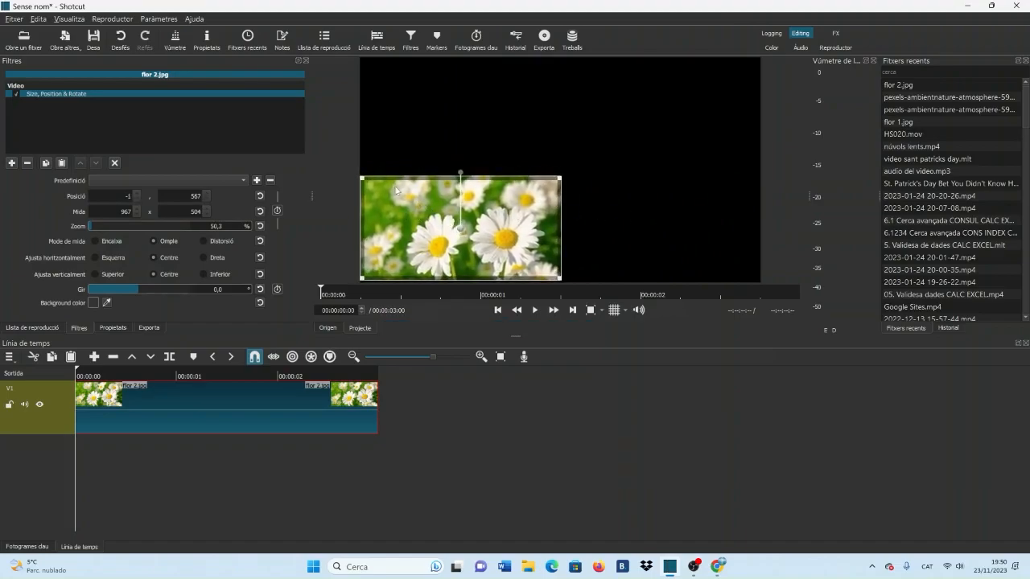
pyautogui.moveTo(363, 179); pyautogui.dragTo(387, 192)
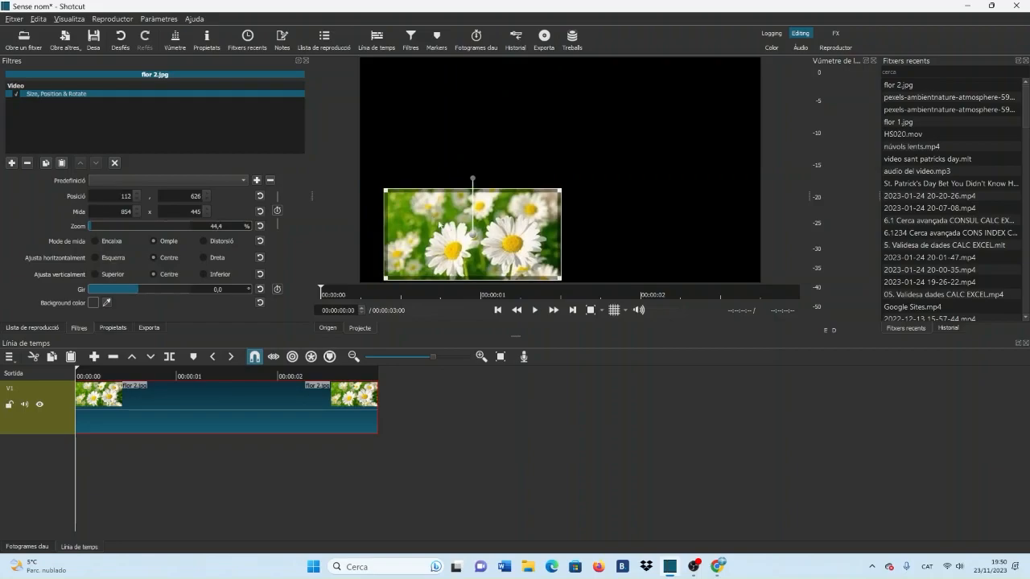
pyautogui.moveTo(477, 233); pyautogui.dragTo(447, 235)
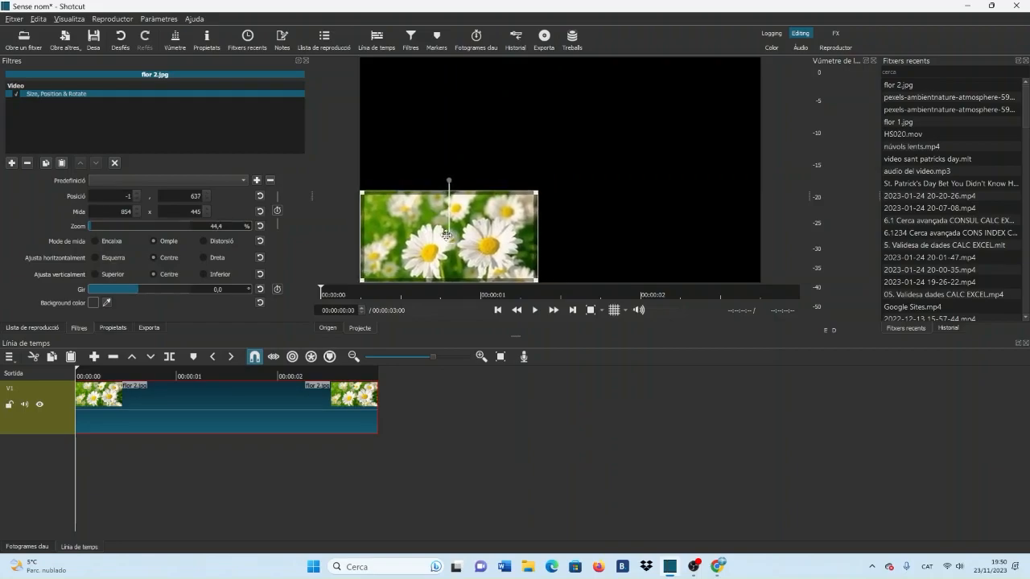
# - Move the flower image outside the frame's left edge to about -881, 621 and keyframe its size and position at the clip's start
pyautogui.click(601, 313)
pyautogui.click(612, 340)
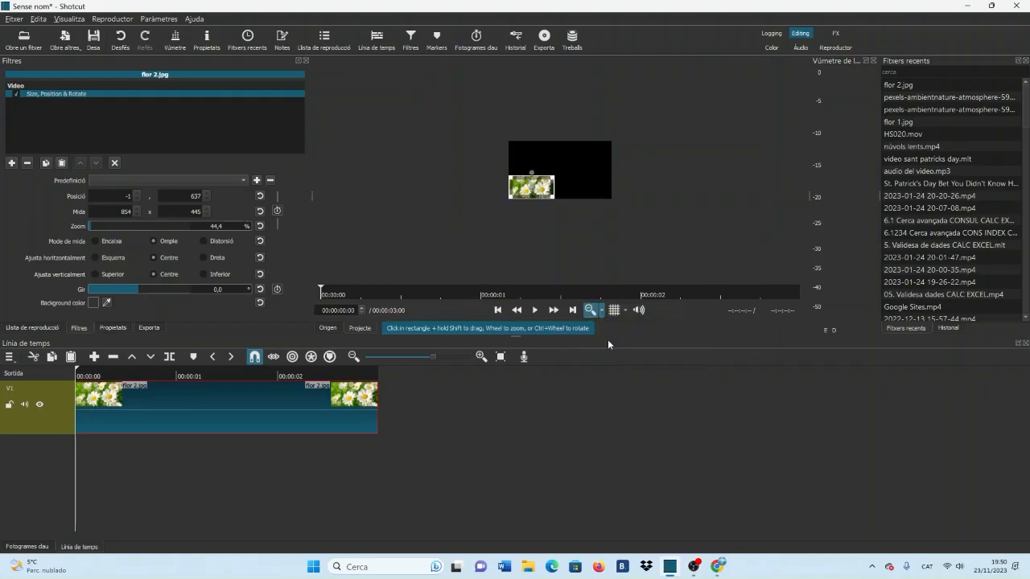
pyautogui.click(601, 312)
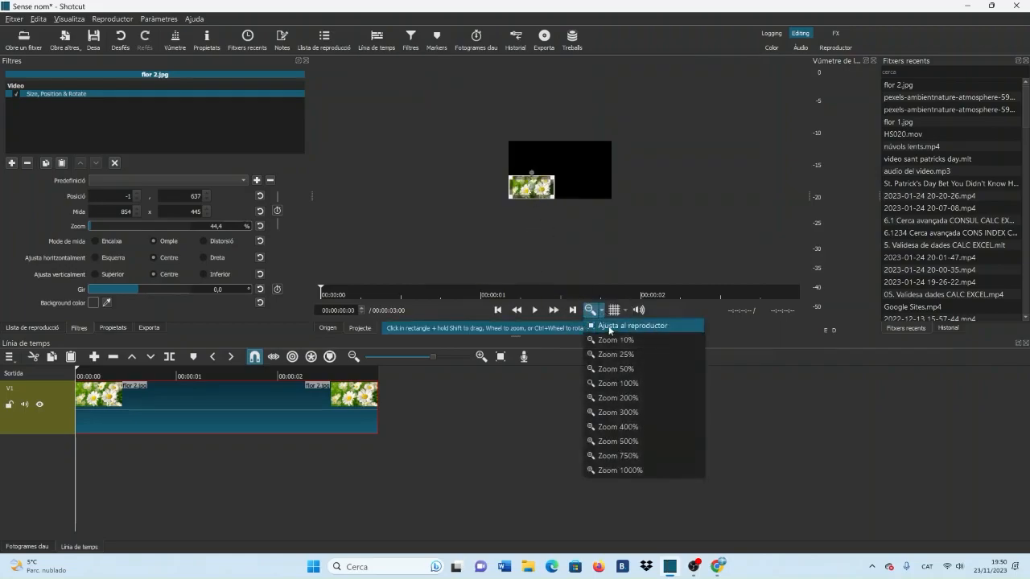
pyautogui.click(601, 354)
pyautogui.moveTo(488, 211); pyautogui.dragTo(368, 209)
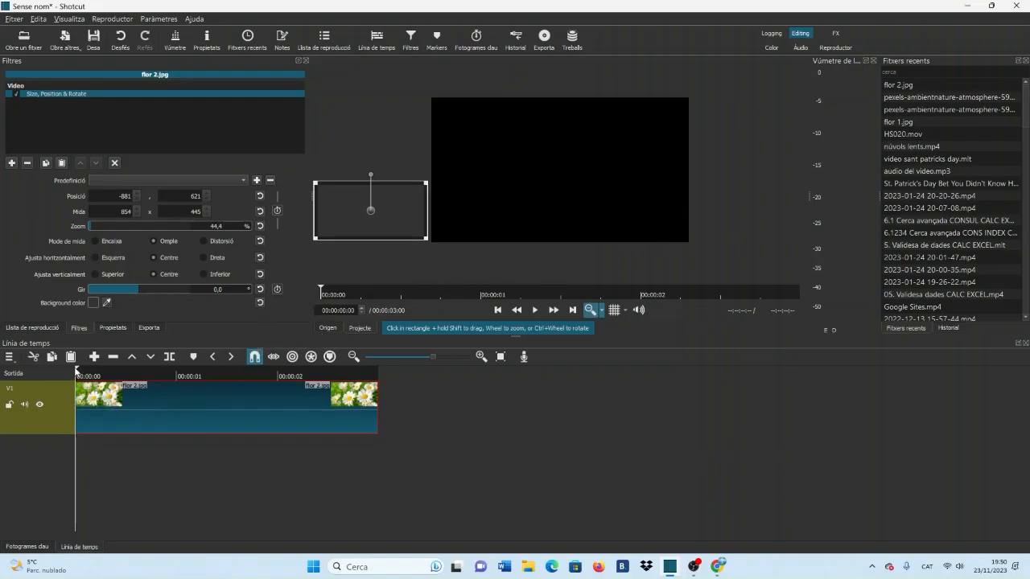
pyautogui.click(277, 211)
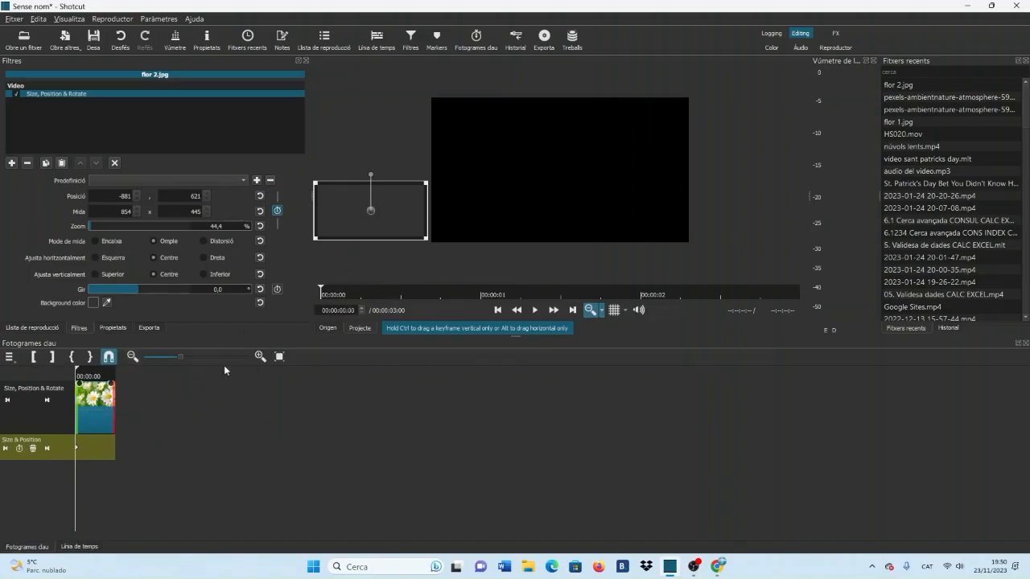
# - At 00:00:02:24, move the flower image past the frame's right edge to about 1931, 609 and play from the start
pyautogui.click(259, 356)
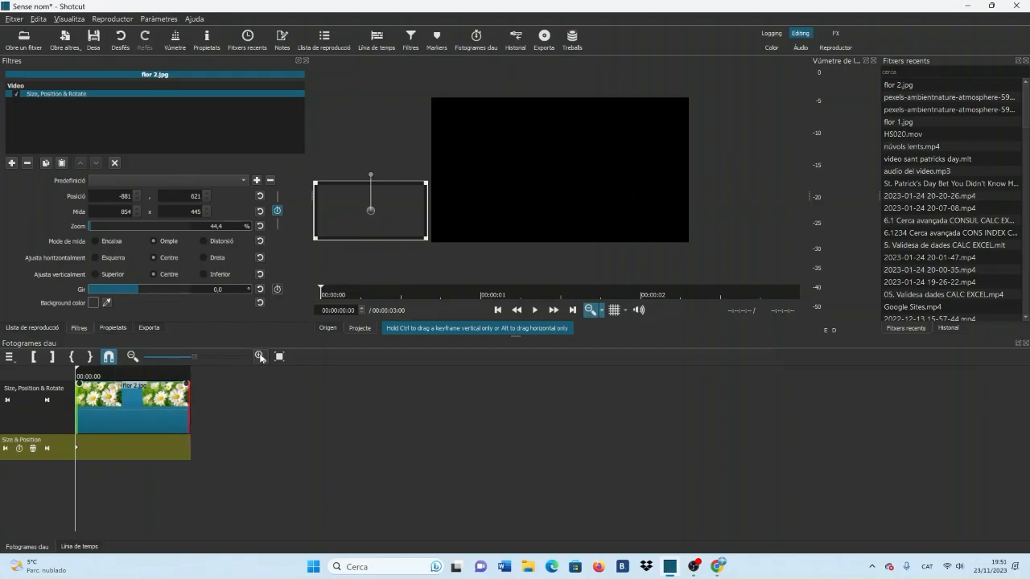
pyautogui.click(259, 356)
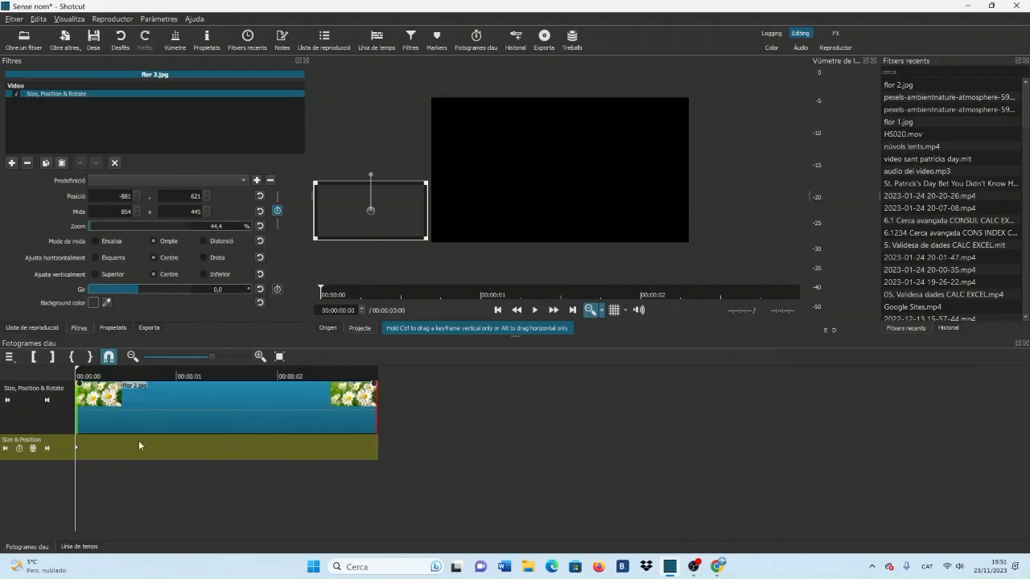
pyautogui.moveTo(78, 371); pyautogui.dragTo(374, 381)
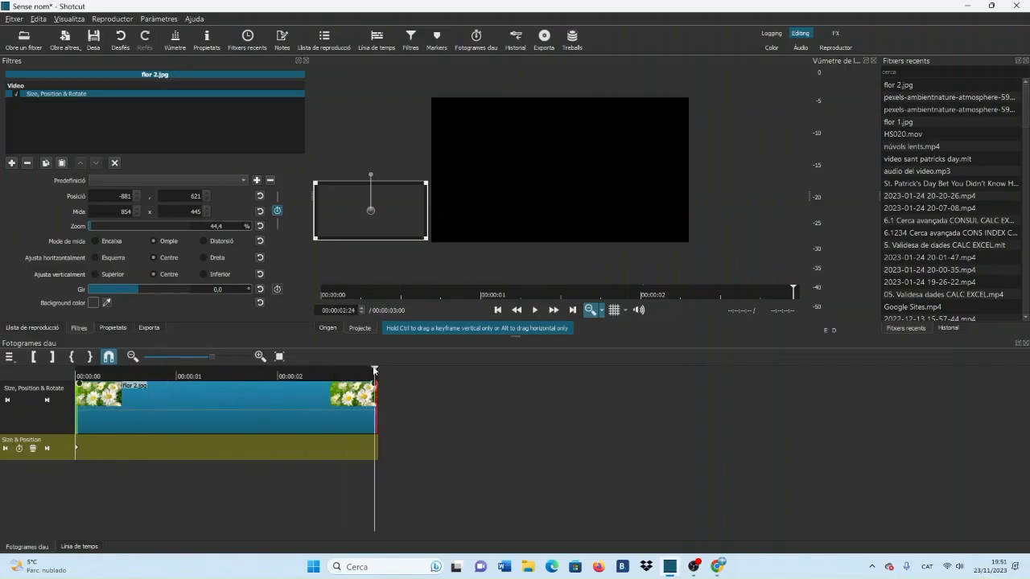
pyautogui.moveTo(370, 211); pyautogui.dragTo(752, 212)
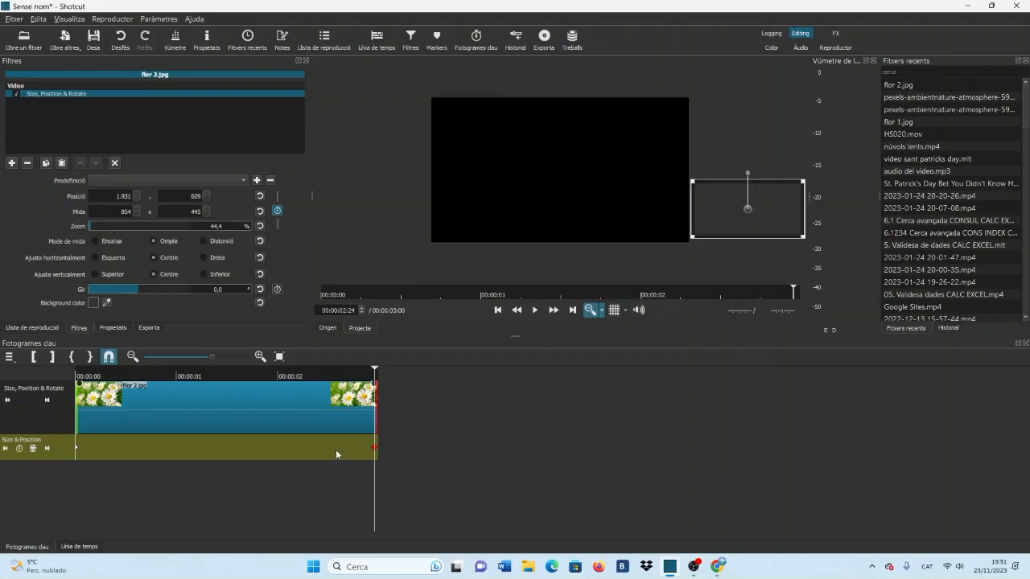
pyautogui.click(497, 309)
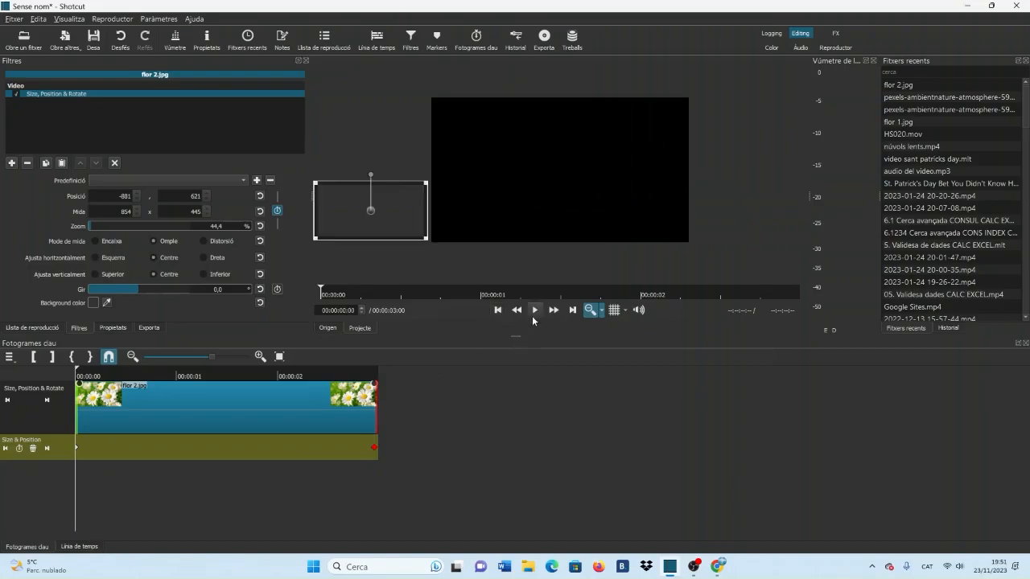
pyautogui.click(533, 319)
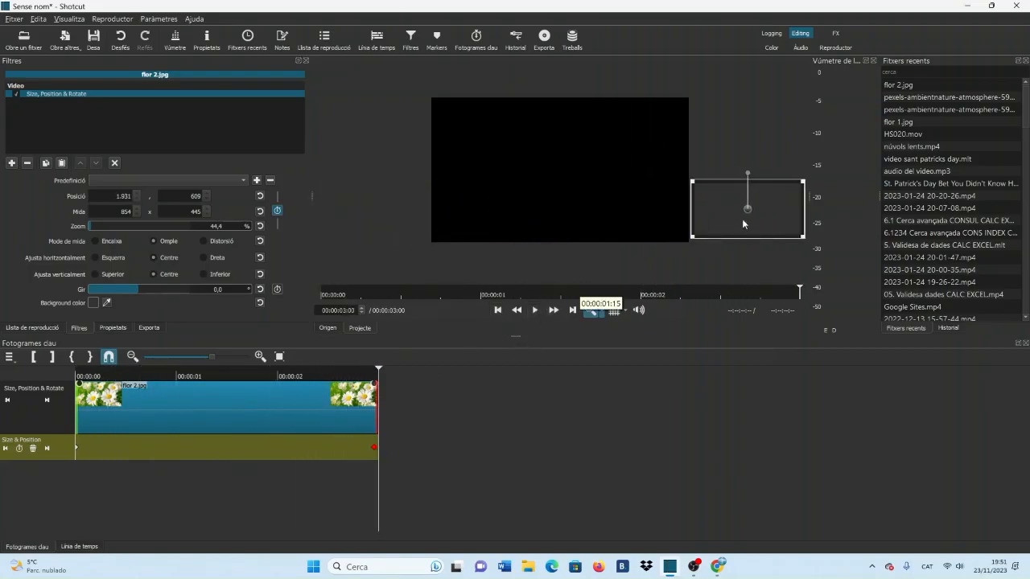
# - At the last keyframe, move the flower image inside the frame's lower-right corner to about 1055, 621 and replay the animation
pyautogui.click(374, 450)
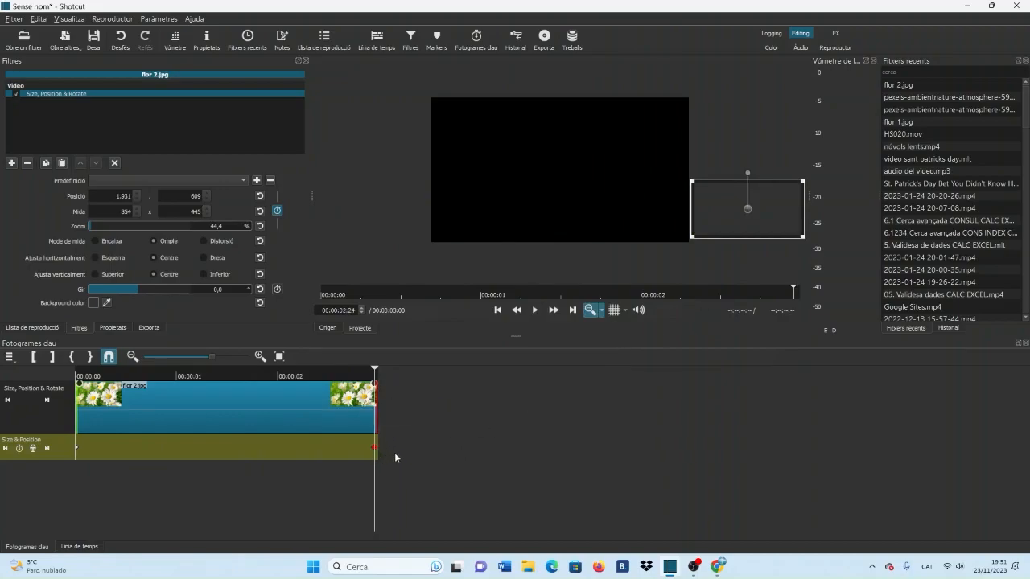
pyautogui.moveTo(749, 209); pyautogui.dragTo(627, 211)
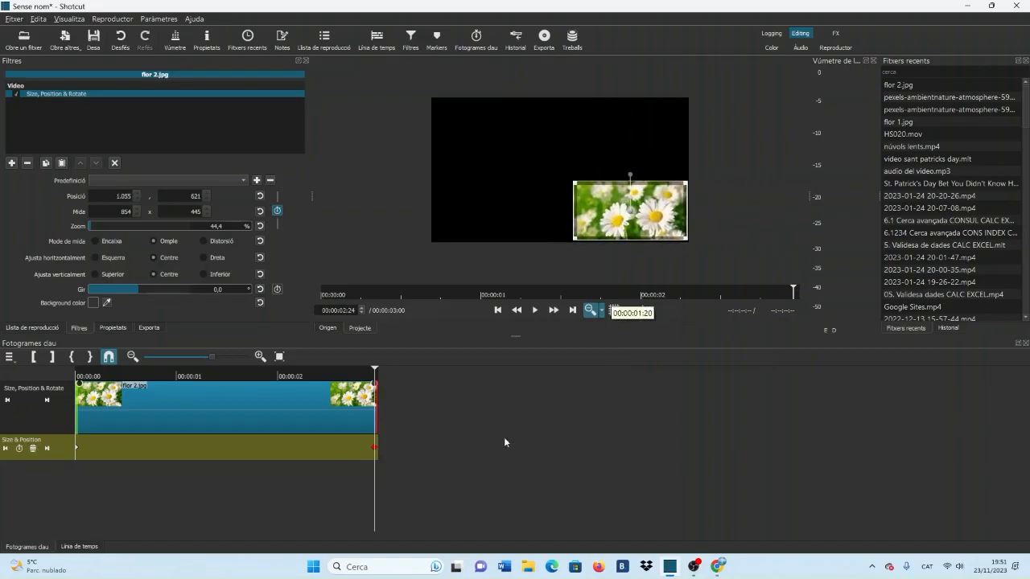
pyautogui.click(498, 310)
pyautogui.click(535, 310)
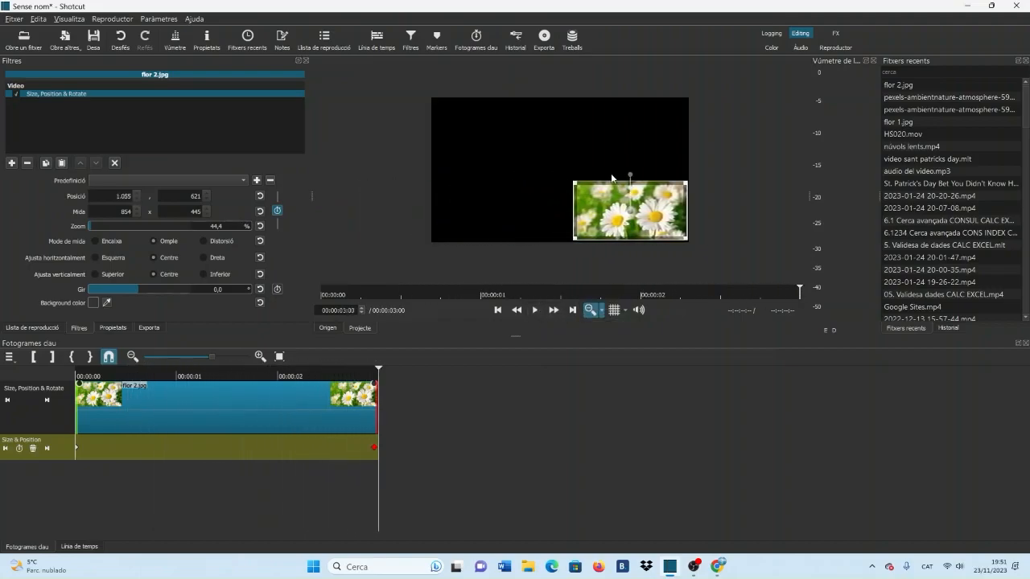
# - At the first keyframe, move the flower image inside the frame's lower-left corner to about -5, 621 and play the animation
pyautogui.click(76, 454)
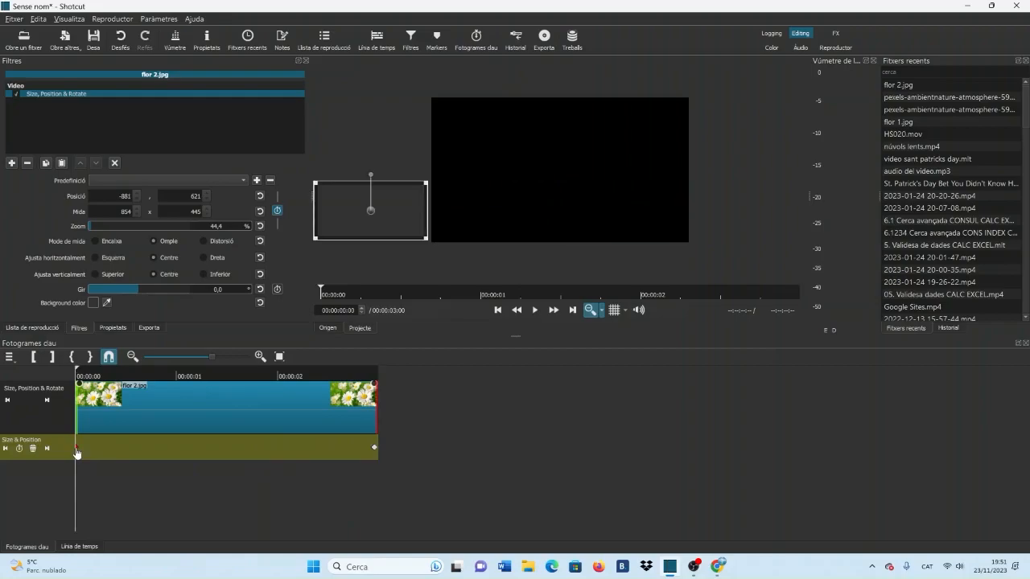
pyautogui.moveTo(371, 209); pyautogui.dragTo(489, 209)
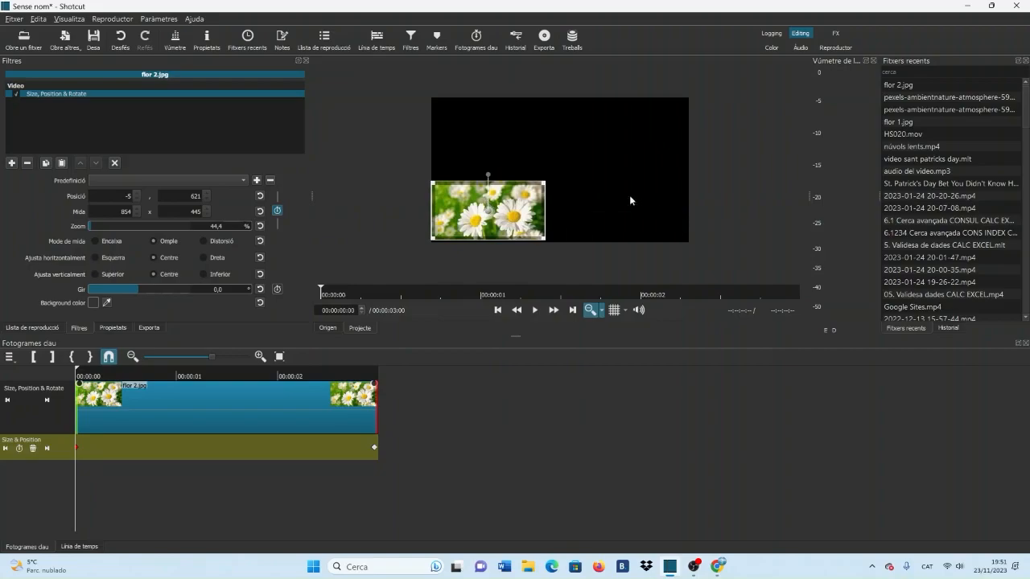
pyautogui.click(535, 310)
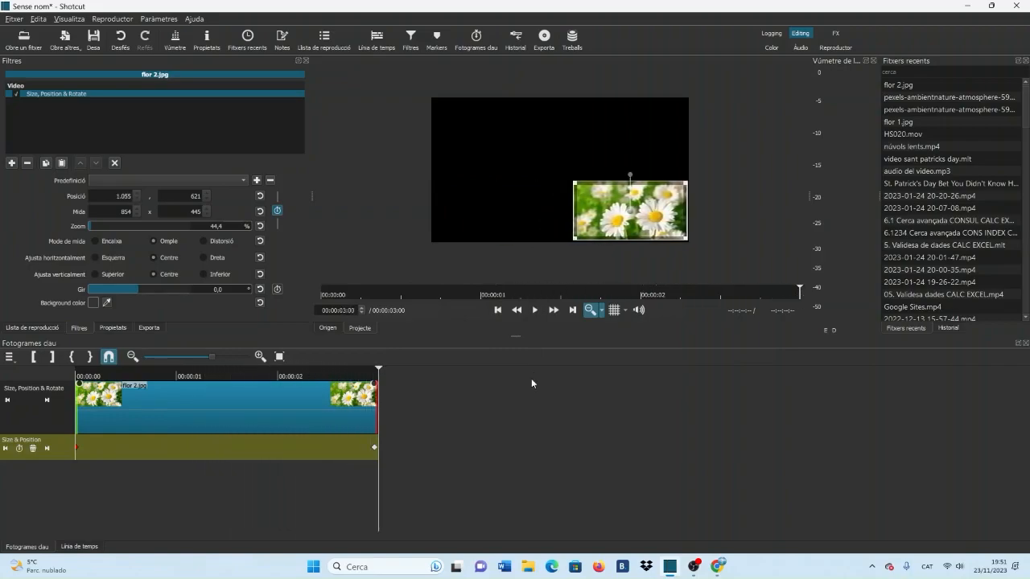
# - At the last keyframe, shrink the flower image to about 577 x 301 in the frame's lower-right corner and replay from the start
pyautogui.click(376, 449)
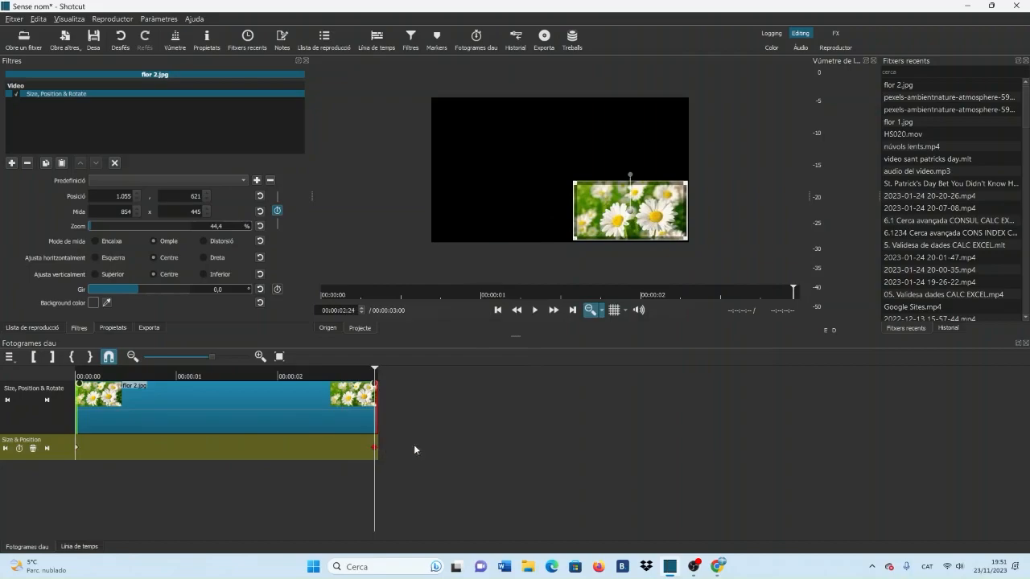
pyautogui.moveTo(583, 190); pyautogui.dragTo(619, 209)
pyautogui.click(498, 310)
pyautogui.click(535, 310)
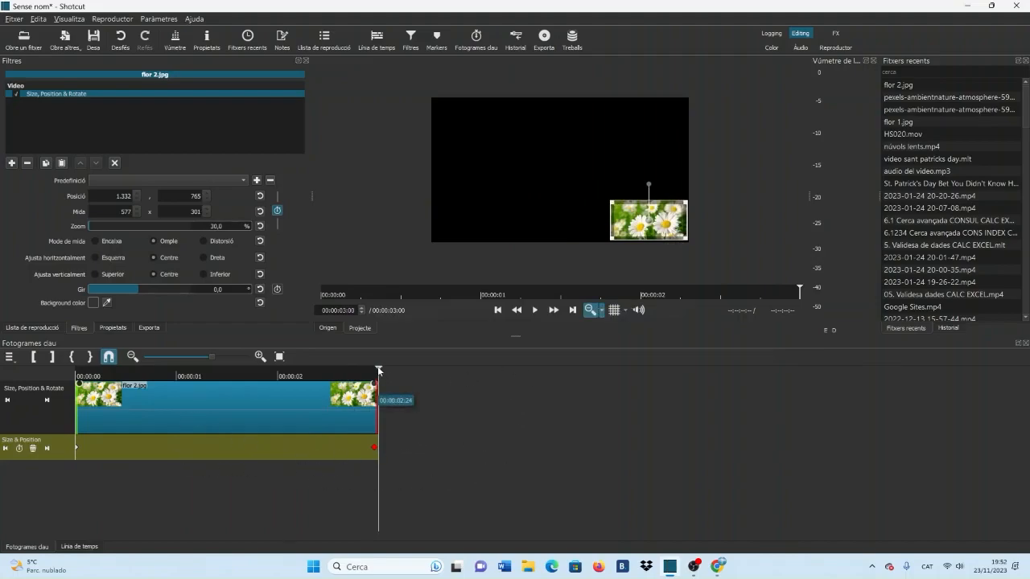
# - At 00:00:01:00, move the flower image up to about 455, 101 as a middle keyframe and replay from the start
pyautogui.click(174, 376)
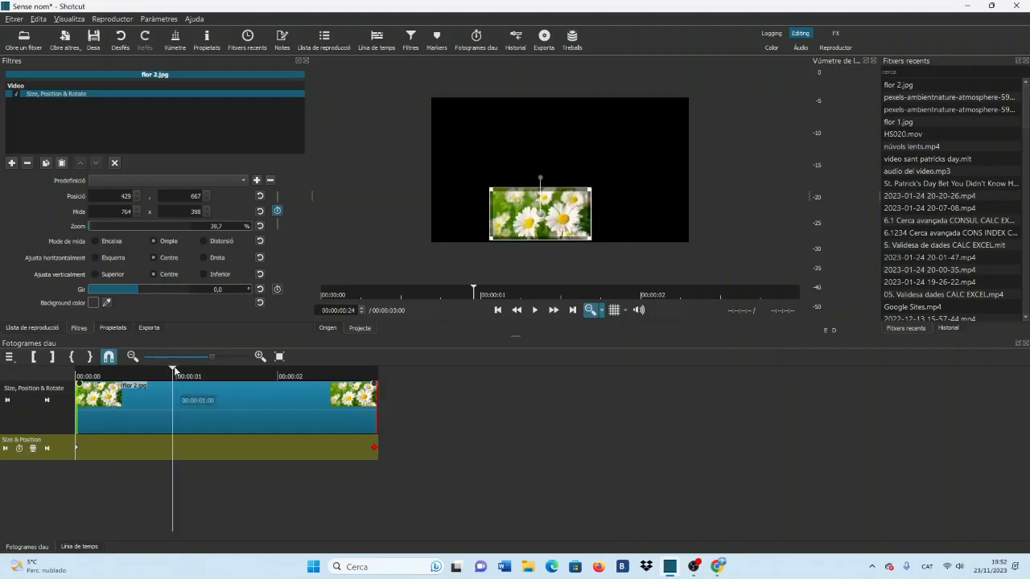
pyautogui.click(177, 373)
pyautogui.moveTo(543, 211); pyautogui.dragTo(545, 132)
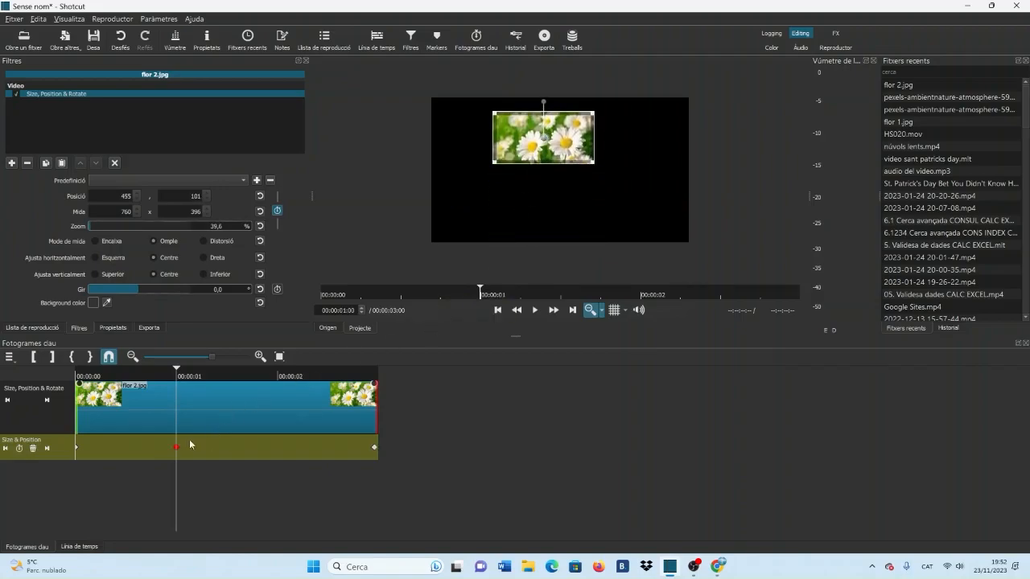
pyautogui.click(498, 310)
pyautogui.click(535, 310)
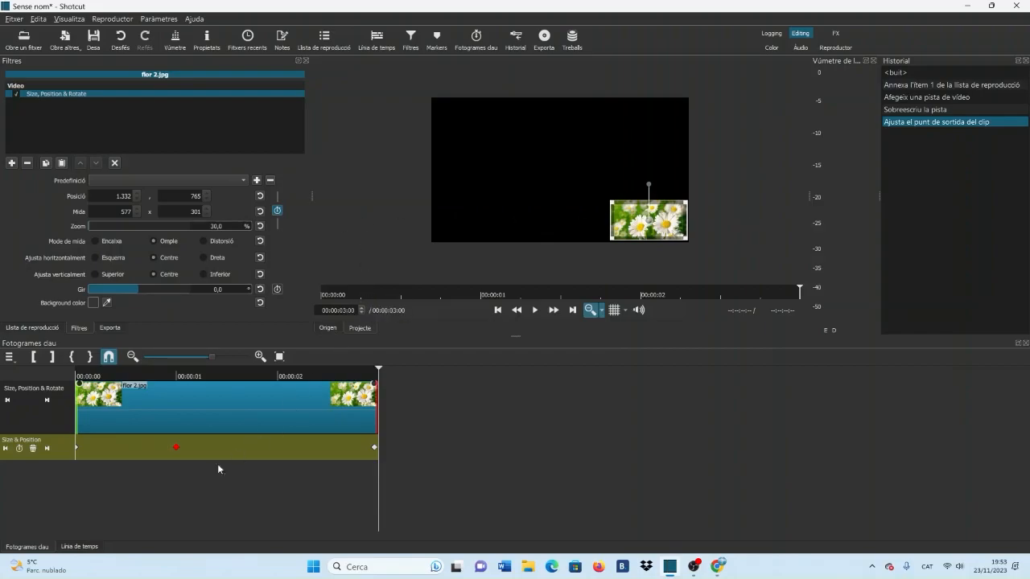
# - Add a second video track above the flor 2.jpg clip in the timeline
pyautogui.click(81, 547)
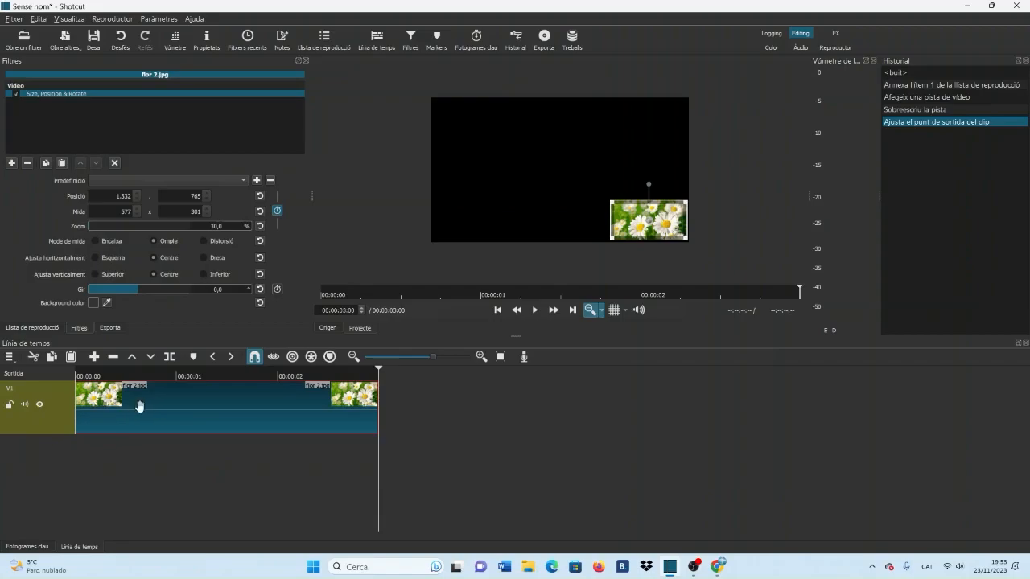
pyautogui.click(11, 359)
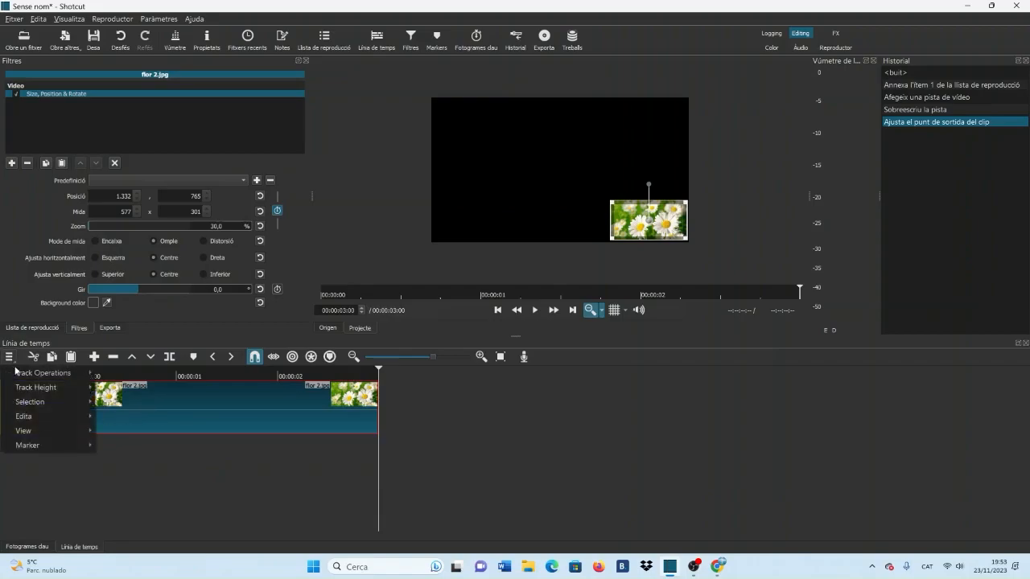
pyautogui.moveTo(16, 372)
pyautogui.click(145, 390)
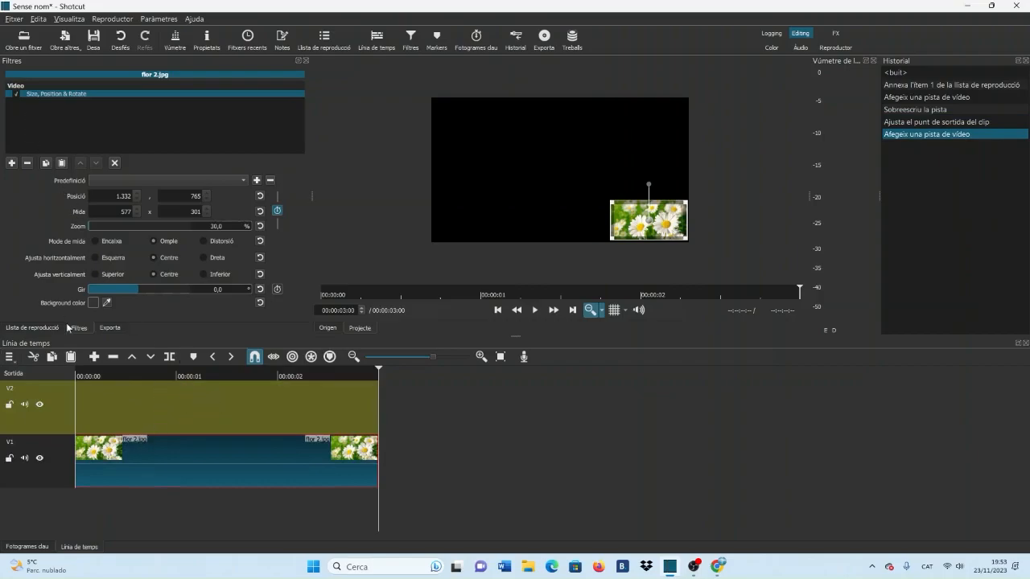
# - Open flor 1.jpg from the Baixades folder and add it to the playlist
pyautogui.click(33, 328)
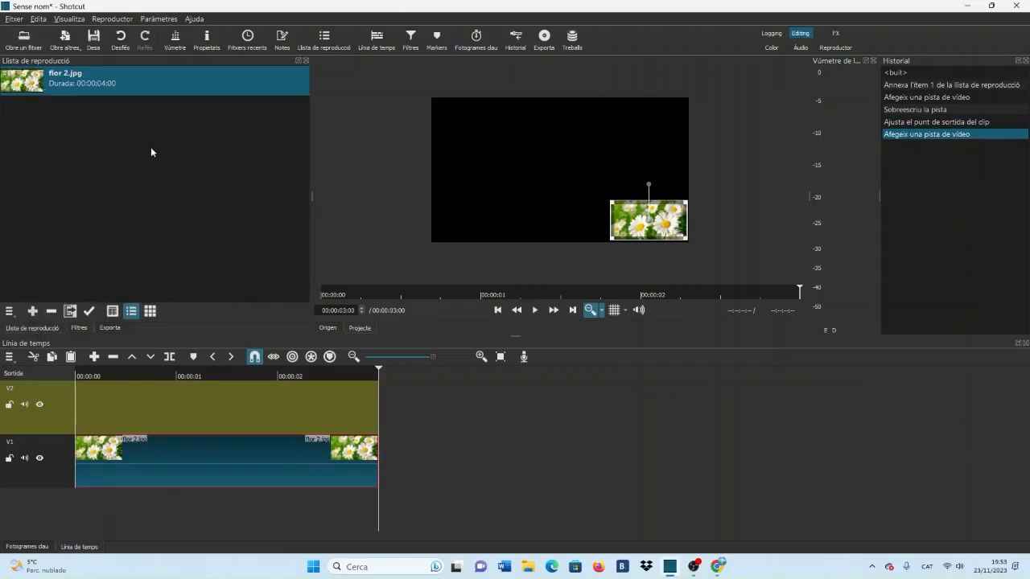
pyautogui.click(25, 40)
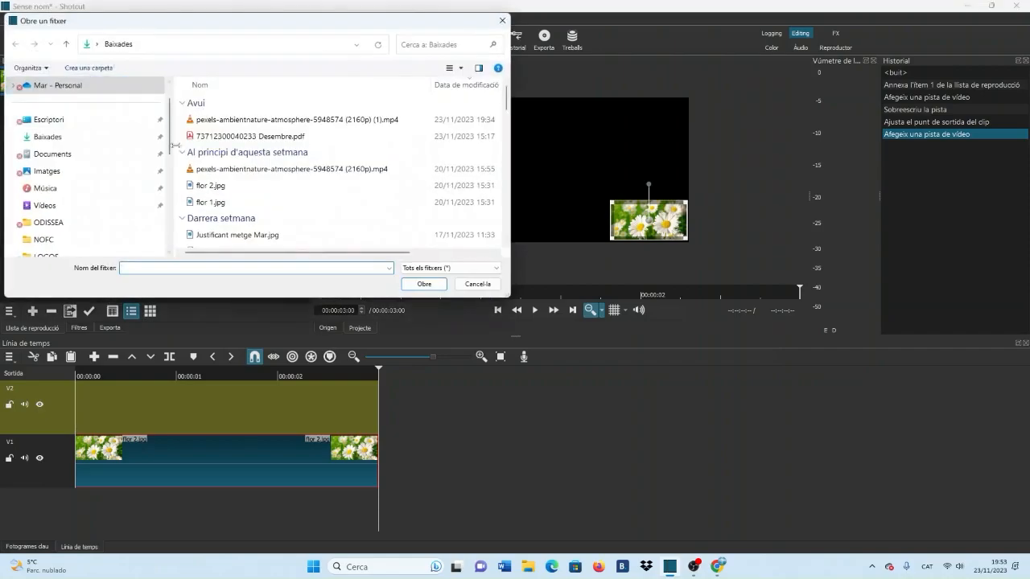
pyautogui.click(208, 204)
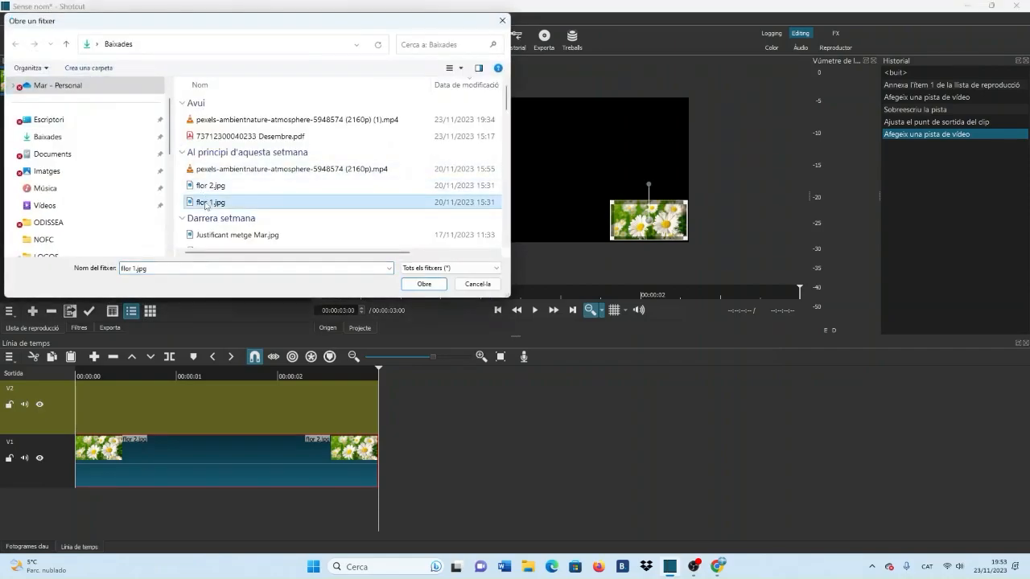
pyautogui.doubleClick(207, 203)
pyautogui.moveTo(567, 177); pyautogui.dragTo(61, 169)
# - Place flor 1.jpg at the start of track V2 and shorten it by one second to match the flor 2.jpg clip
pyautogui.moveTo(66, 114); pyautogui.dragTo(211, 413)
pyautogui.moveTo(477, 417); pyautogui.dragTo(371, 418)
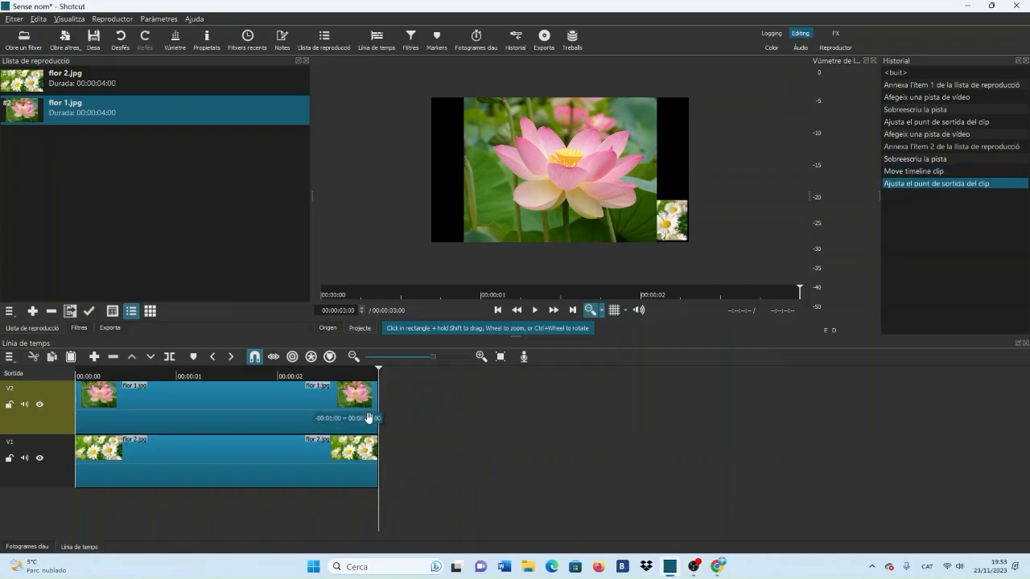
# - Compare the keyframes of the flor 2.jpg clip on V1 with those of the flor 1.jpg clip on V2
pyautogui.click(198, 464)
pyautogui.click(198, 464)
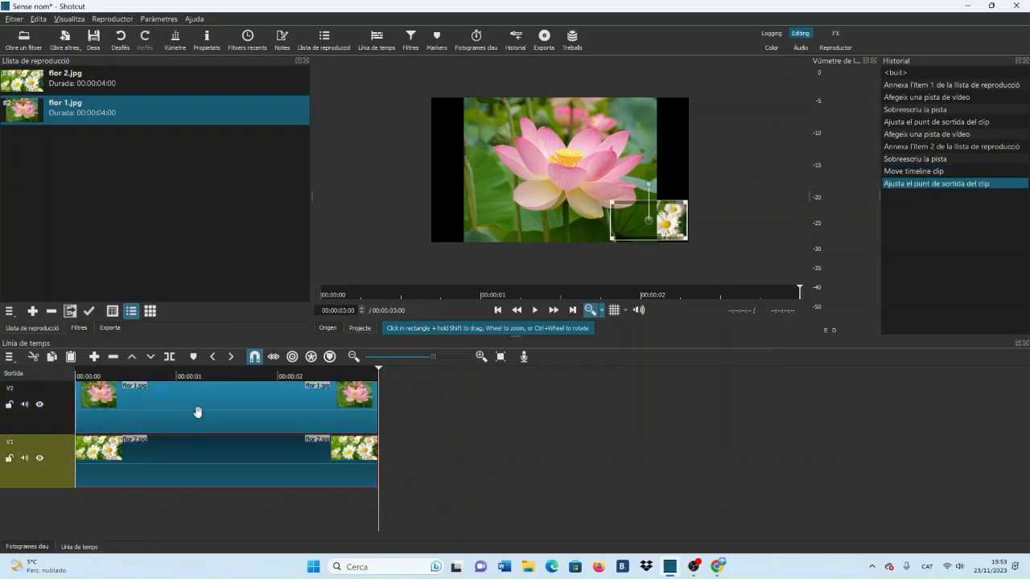
pyautogui.click(194, 402)
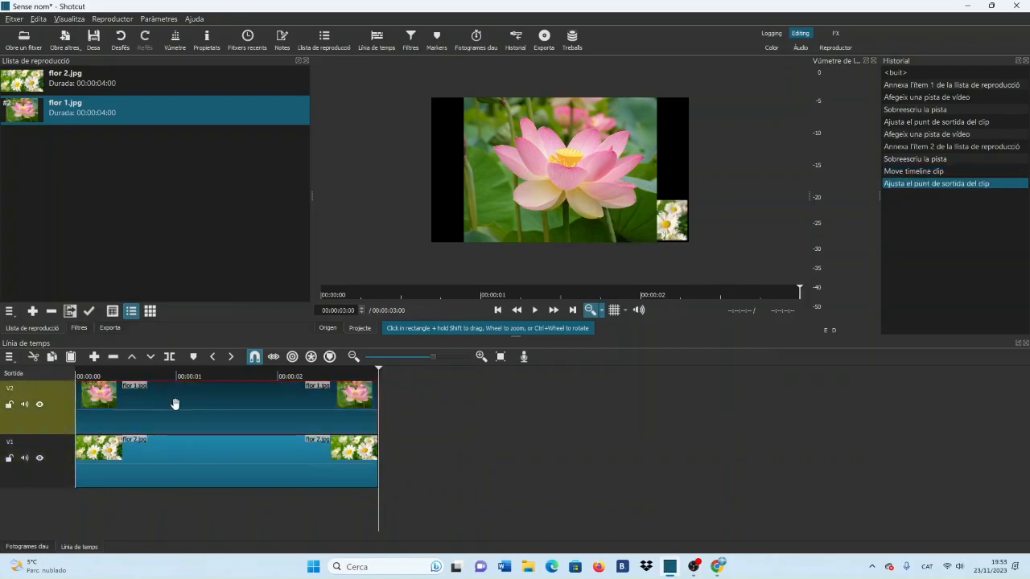
pyautogui.click(177, 464)
pyautogui.click(176, 409)
pyautogui.click(134, 464)
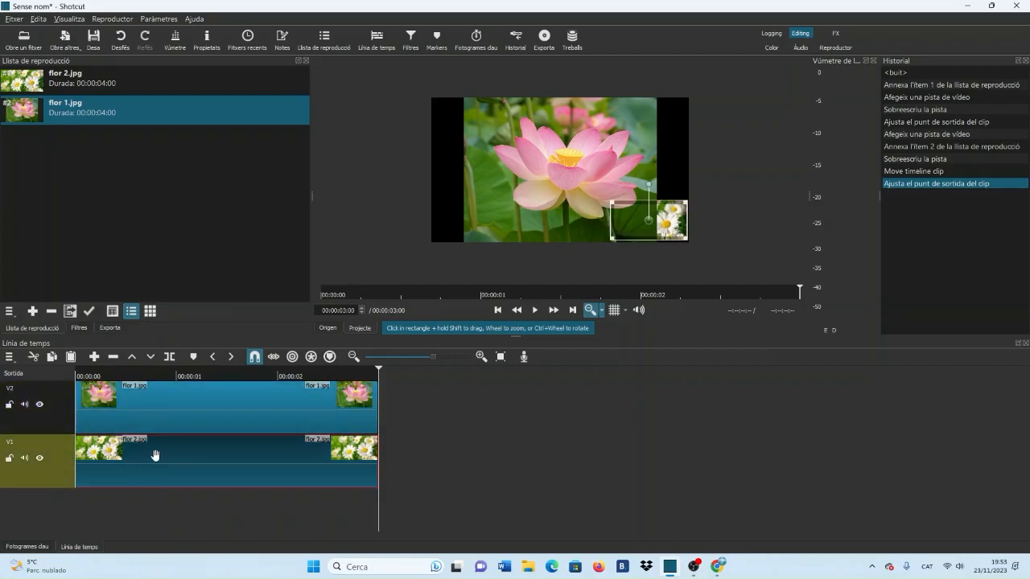
pyautogui.click(28, 548)
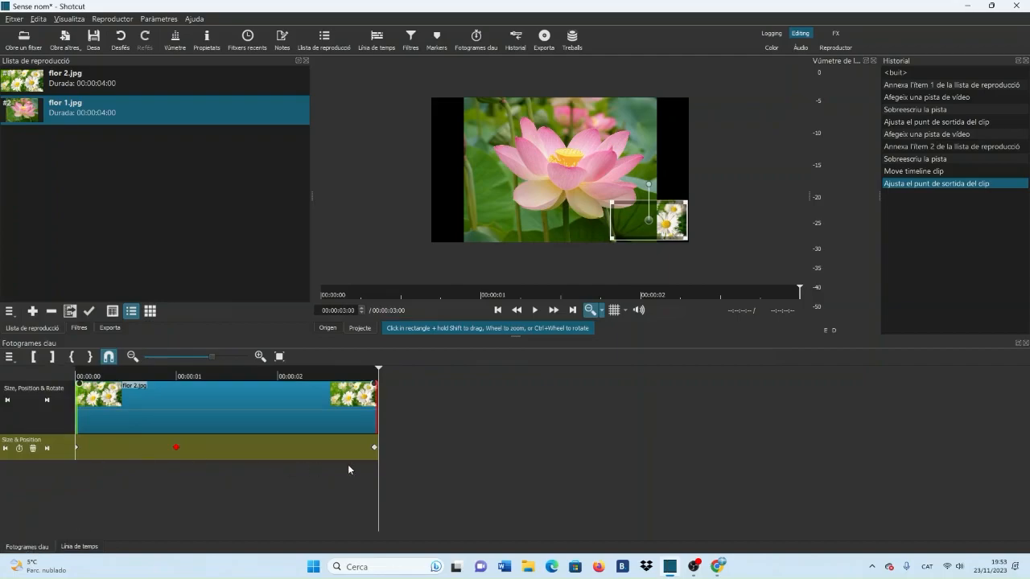
pyautogui.click(80, 547)
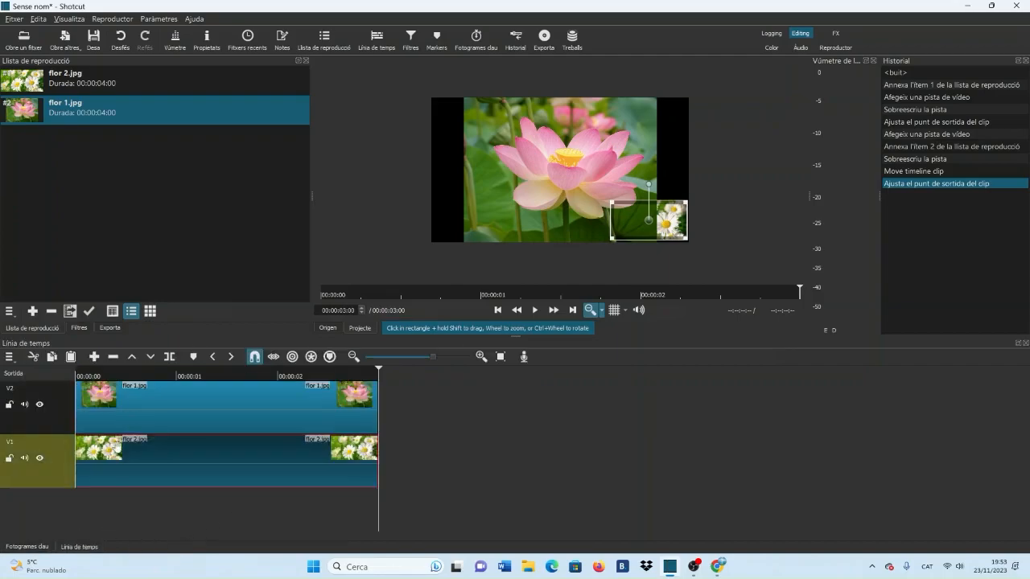
pyautogui.click(129, 405)
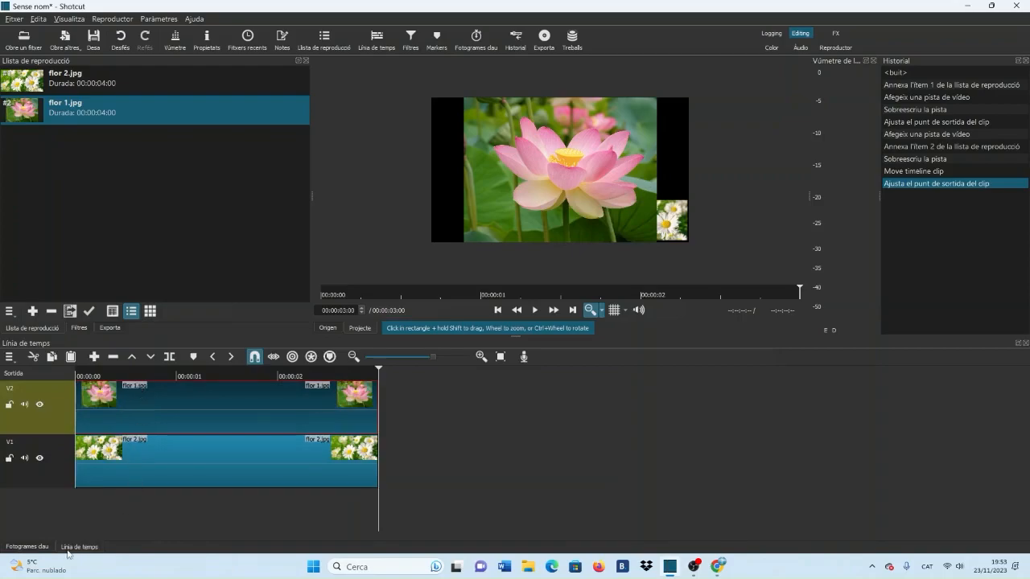
pyautogui.click(44, 540)
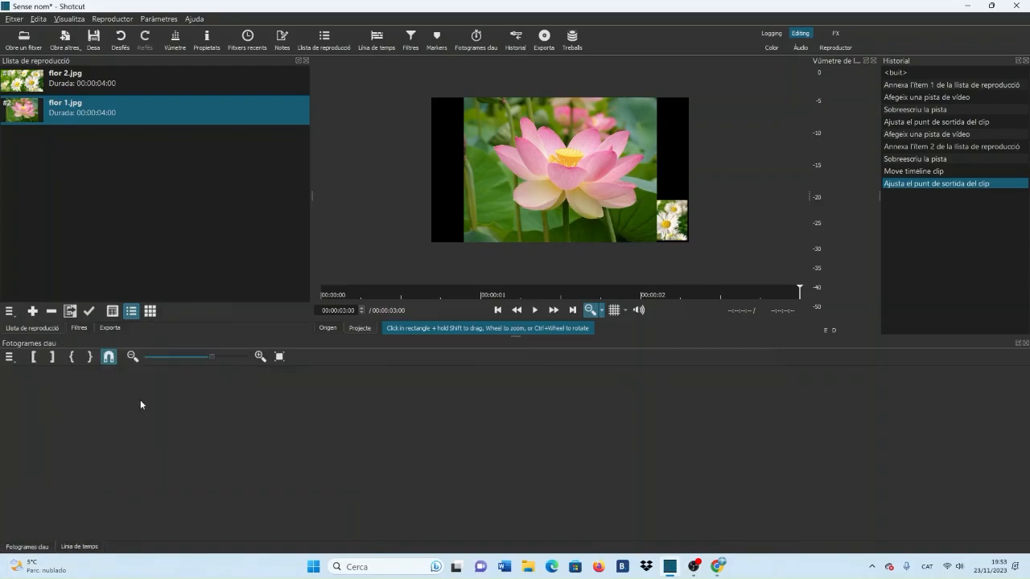
pyautogui.click(86, 550)
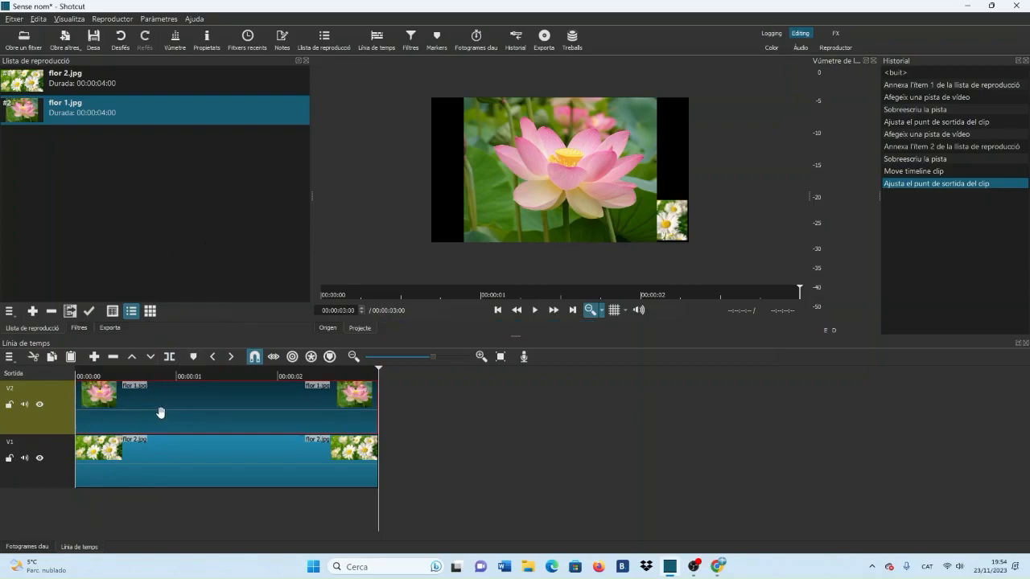
# - Add the Size, Position & Rotate filter to the flor 1.jpg clip on V2
pyautogui.click(78, 329)
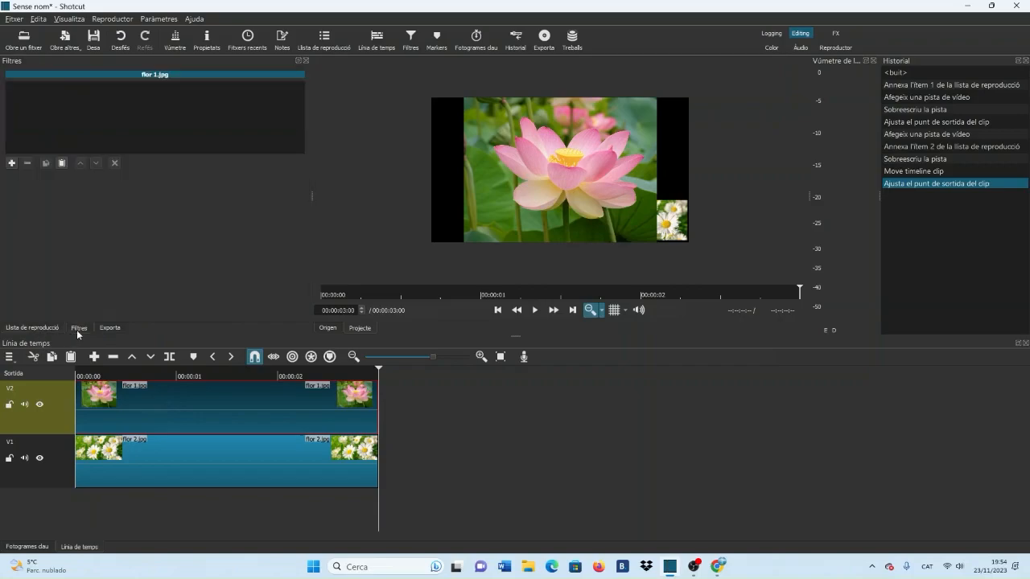
pyautogui.click(11, 163)
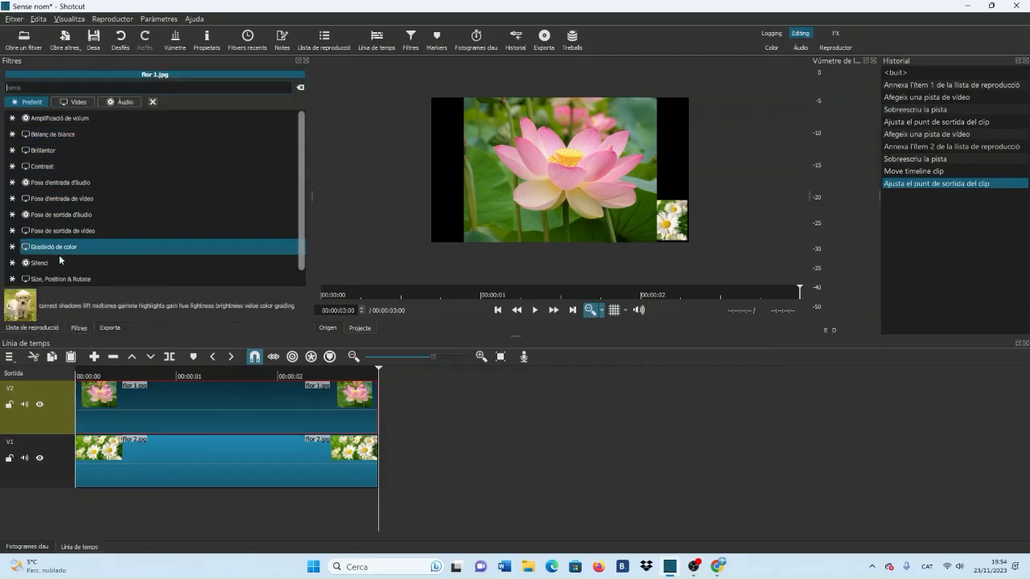
pyautogui.click(60, 279)
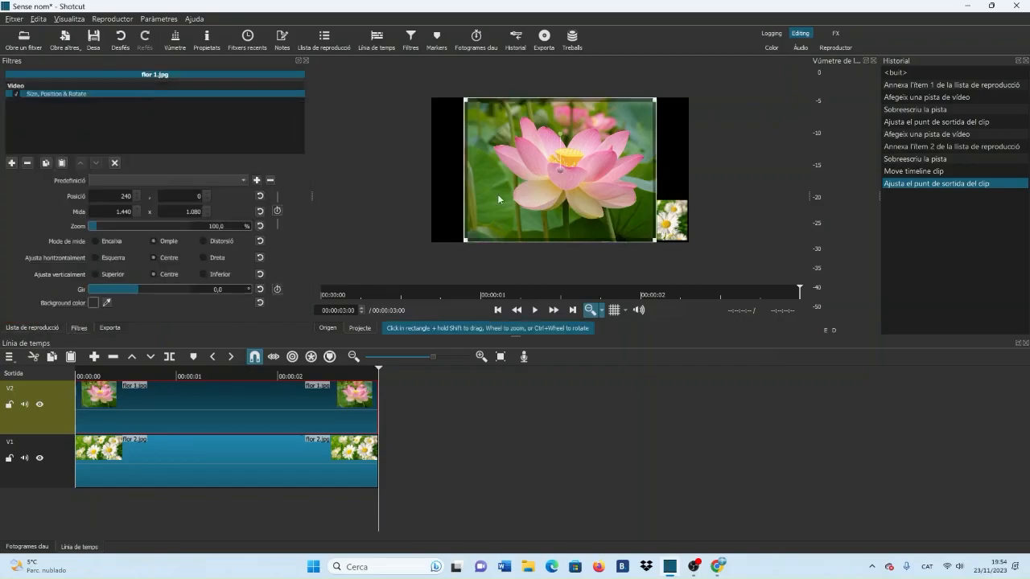
# - Shrink the lotus image to about 587 x 440 and place it in the frame's lower-right corner at about 1329, 624
pyautogui.moveTo(465, 101); pyautogui.dragTo(578, 194)
pyautogui.moveTo(379, 368); pyautogui.dragTo(77, 378)
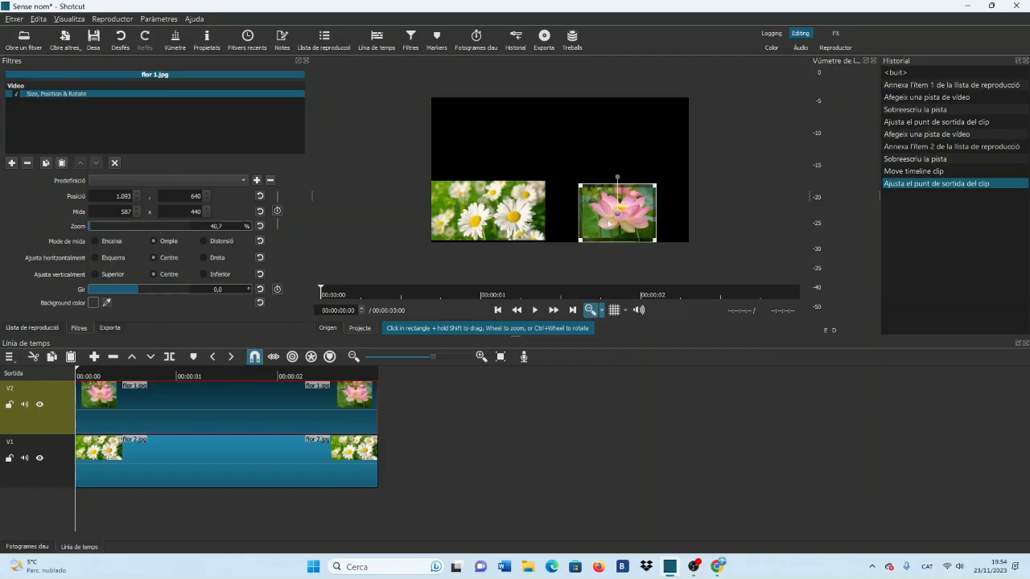
pyautogui.moveTo(626, 216); pyautogui.dragTo(659, 211)
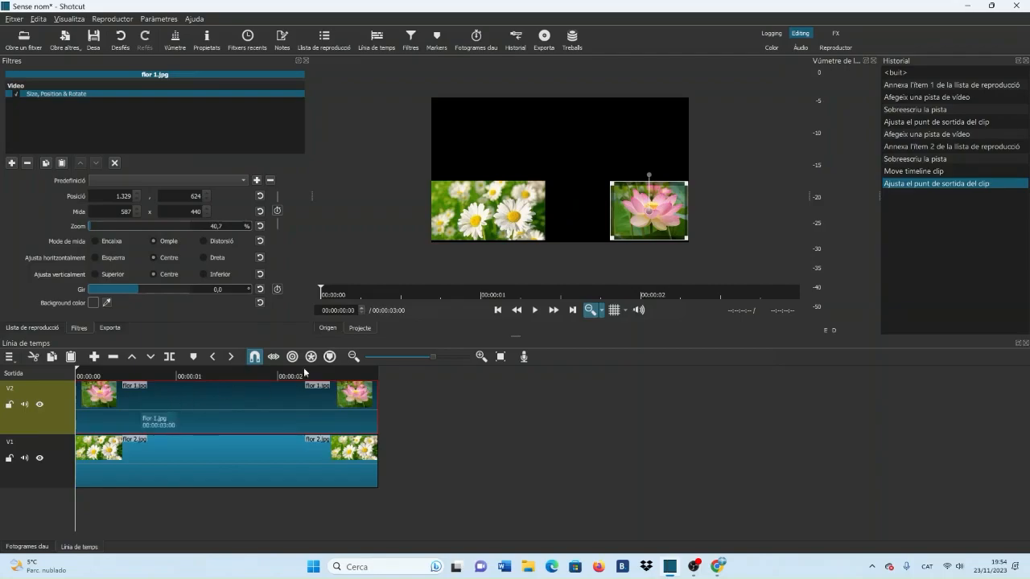
# - Keyframe the lotus image's size and position at the clip's start, and move it to about 5, 624 at 00:00:02:24
pyautogui.click(276, 211)
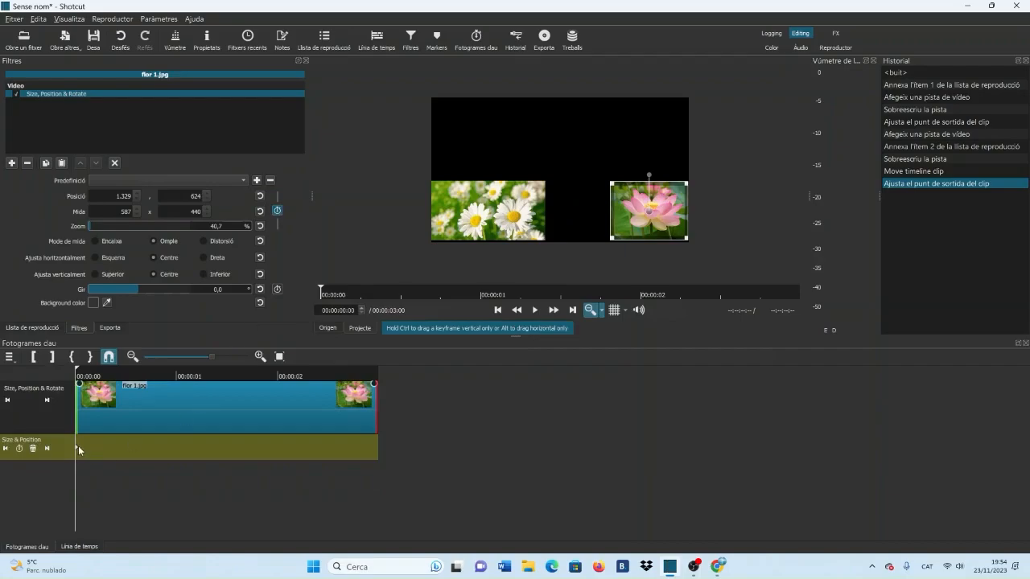
pyautogui.moveTo(88, 374); pyautogui.dragTo(377, 403)
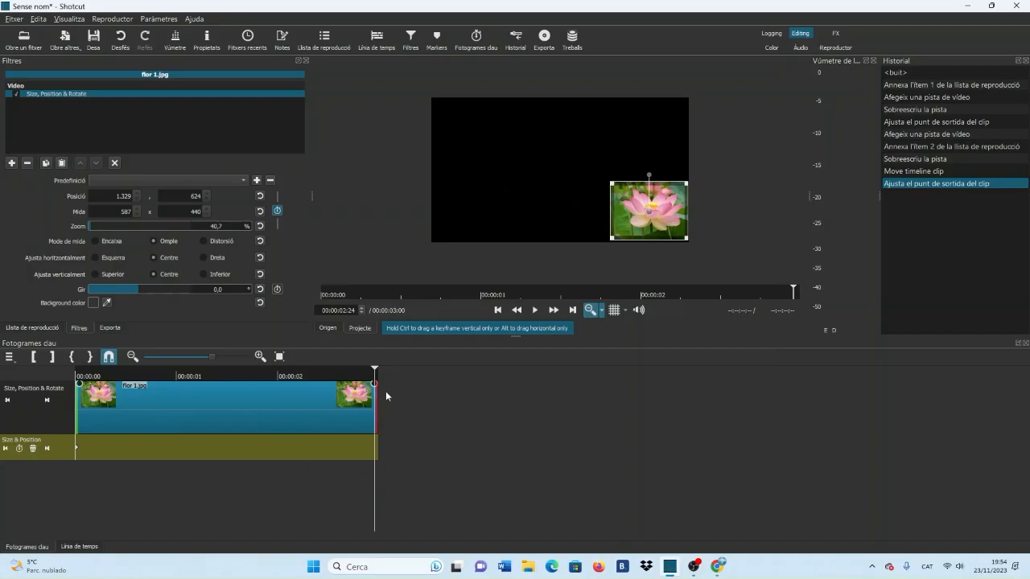
pyautogui.moveTo(650, 210); pyautogui.dragTo(467, 214)
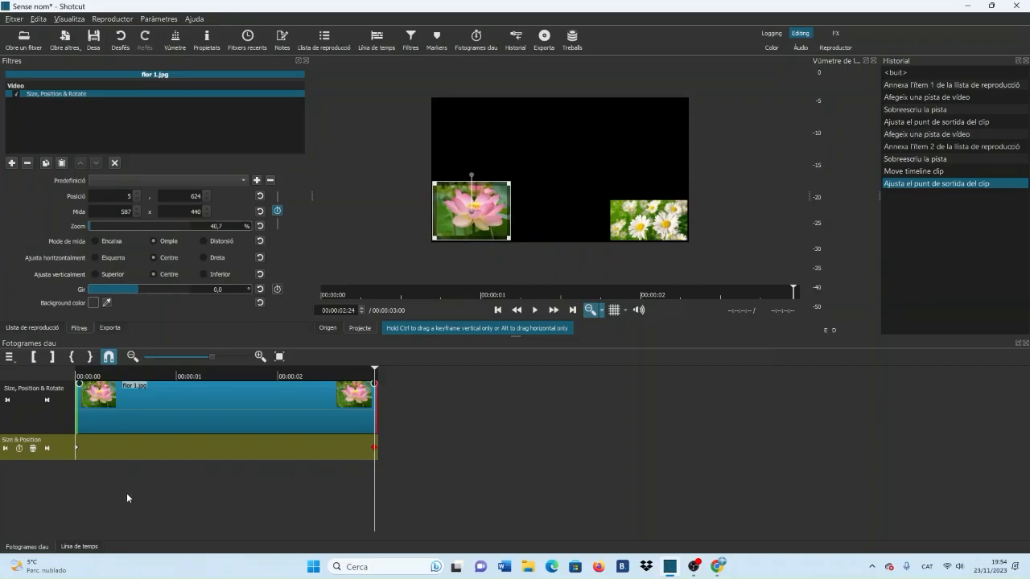
# - Return to the timeline and play the combined animation of both flower images from the start
pyautogui.click(73, 550)
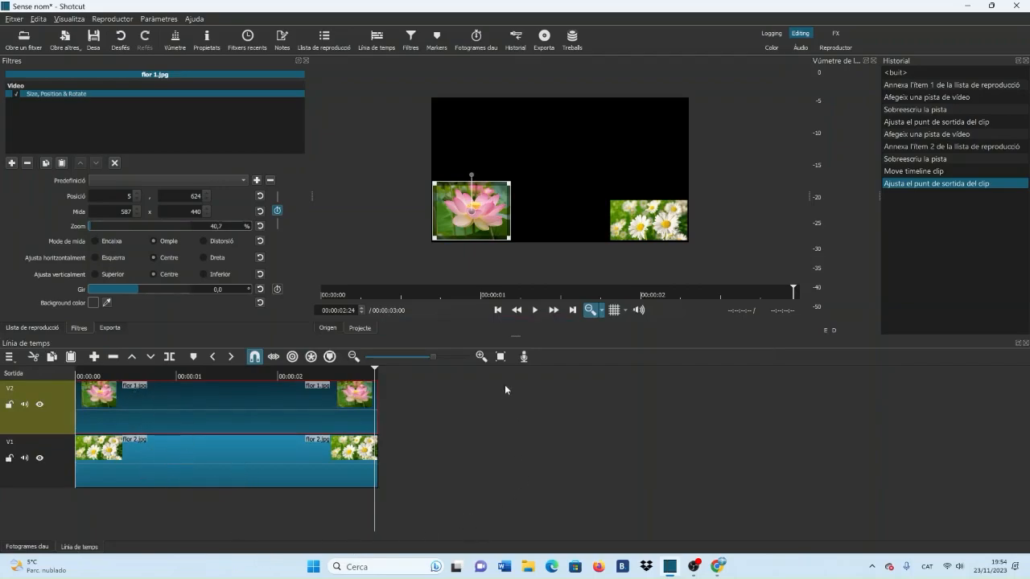
pyautogui.click(497, 310)
pyautogui.click(535, 310)
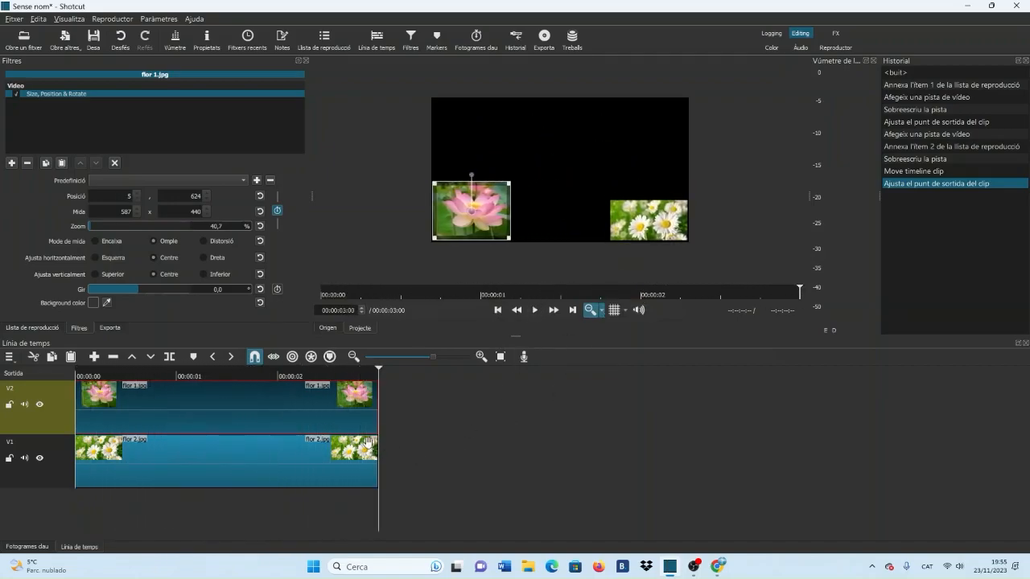
# - Delete the middle Size & Position keyframe at 00:00:01 from the flor 2.jpg clip on V1
pyautogui.click(273, 457)
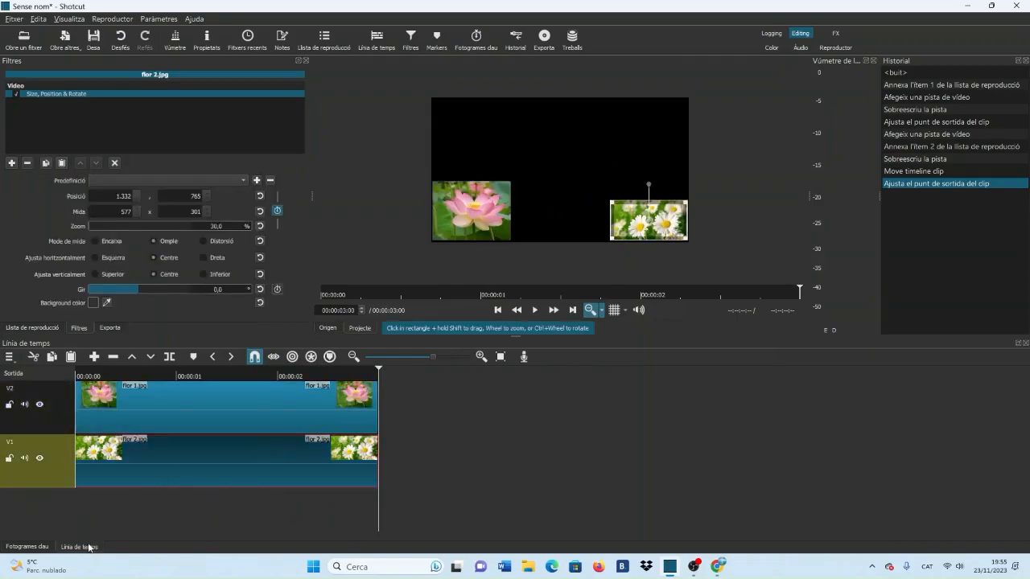
pyautogui.click(39, 547)
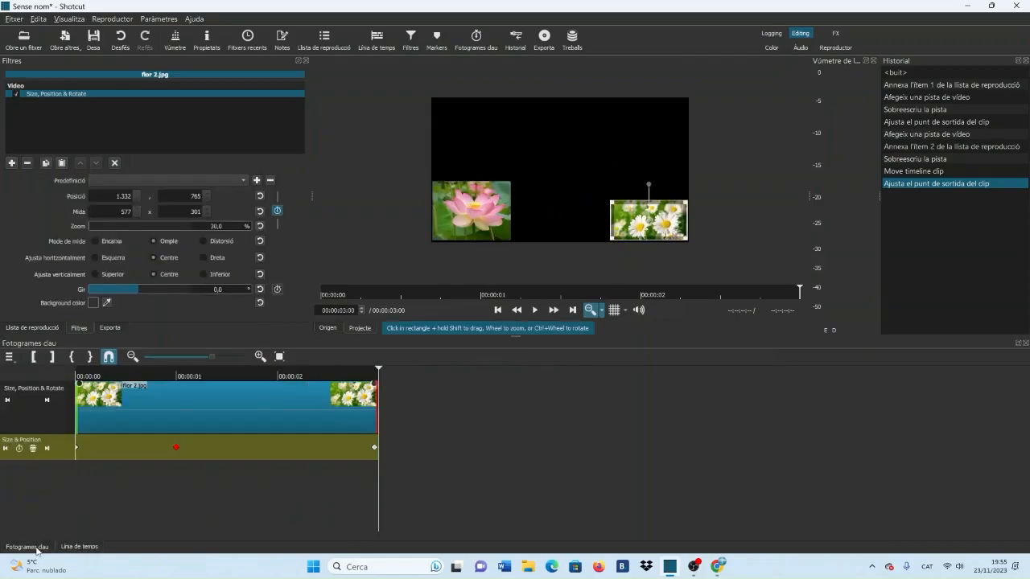
pyautogui.click(178, 451)
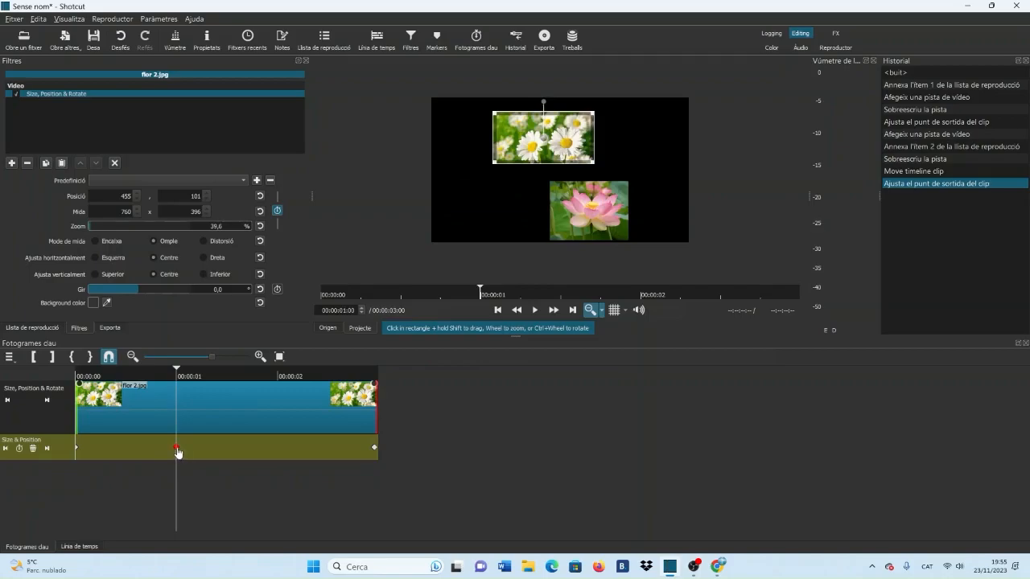
pyautogui.rightClick(178, 452)
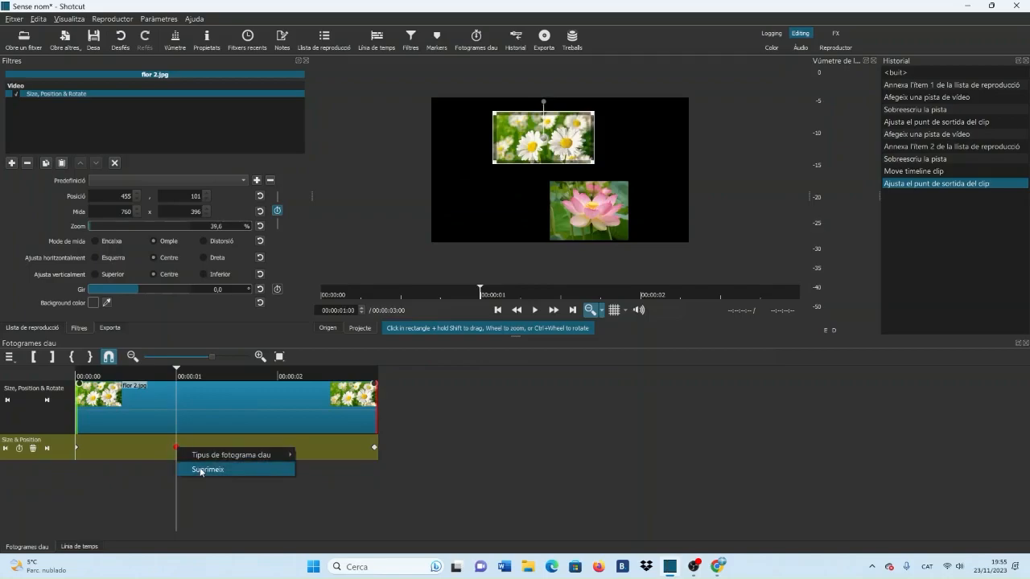
pyautogui.click(200, 470)
pyautogui.click(210, 510)
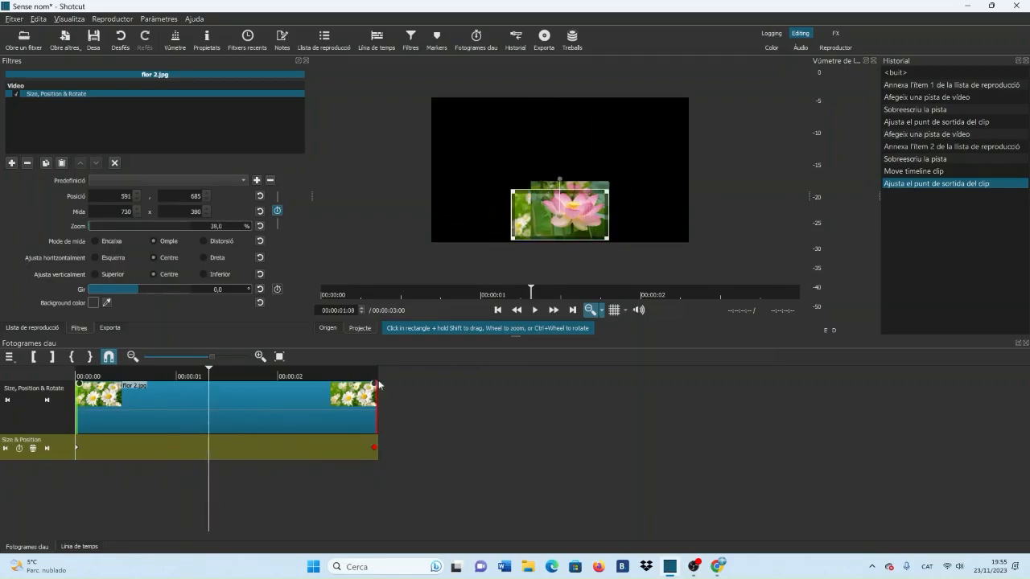
# - Return to the timeline and play both flower animations from the start with the middle keyframe removed
pyautogui.click(79, 546)
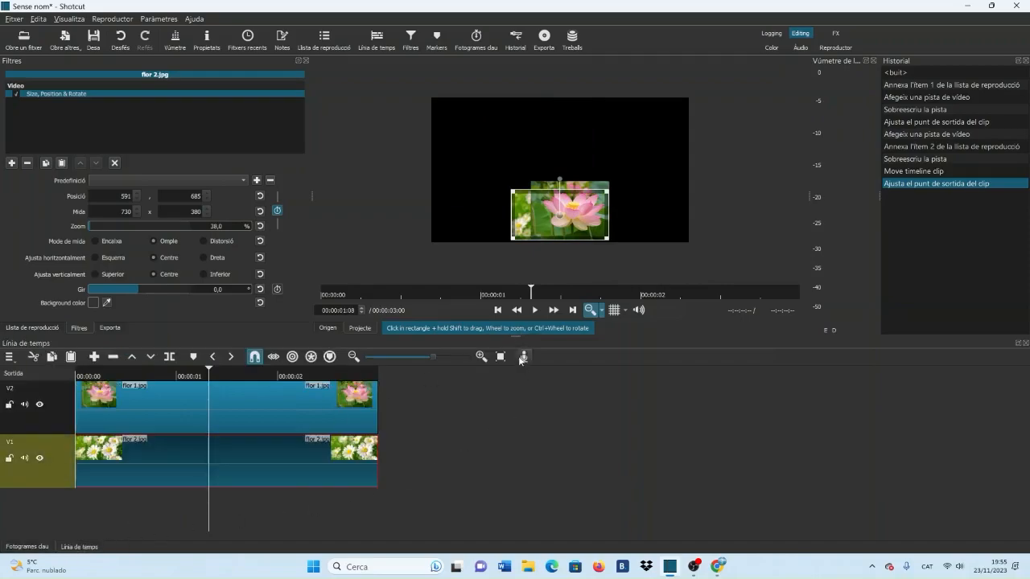
pyautogui.click(497, 310)
pyautogui.click(535, 310)
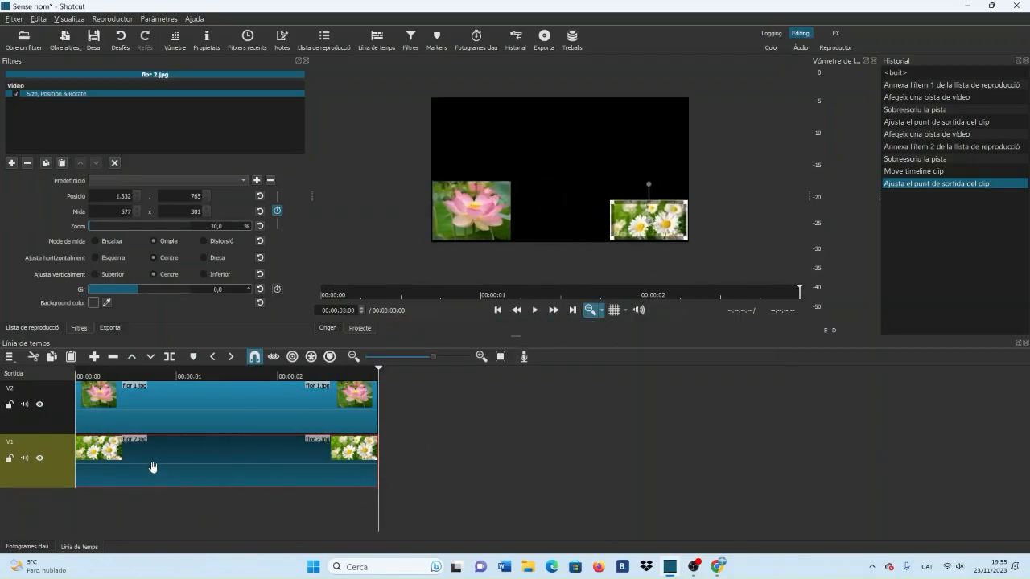
# - Enlarge the daisy image to about 831 x 433 at its final keyframe at 00:00:02:24, and play the animation from the start
pyautogui.click(27, 547)
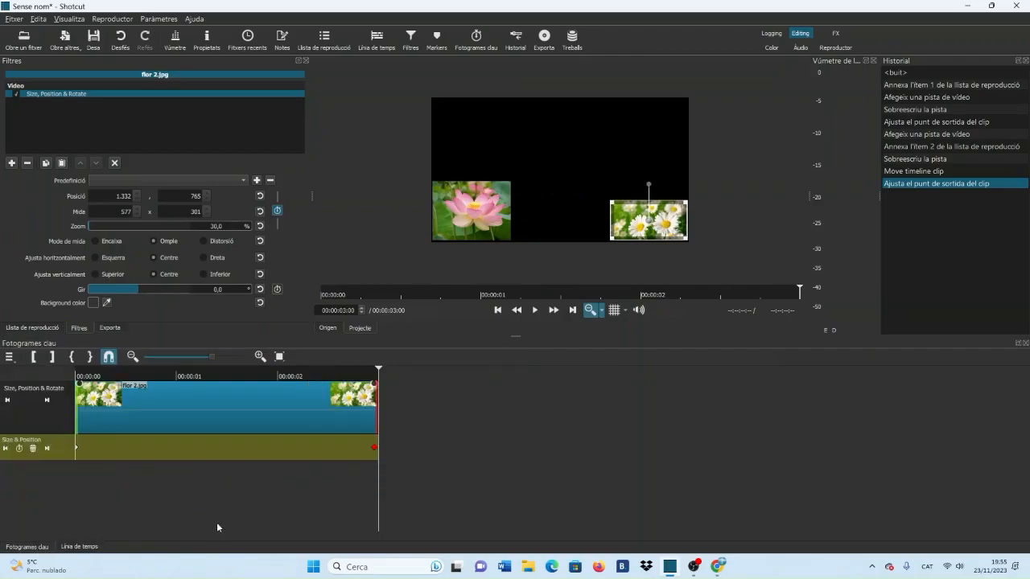
pyautogui.click(375, 454)
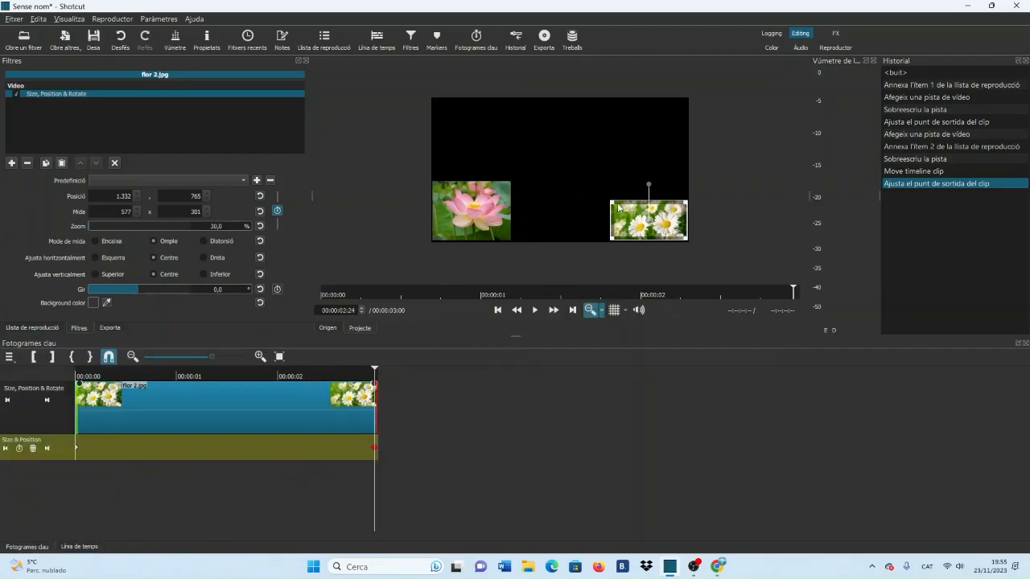
pyautogui.moveTo(612, 201); pyautogui.dragTo(586, 184)
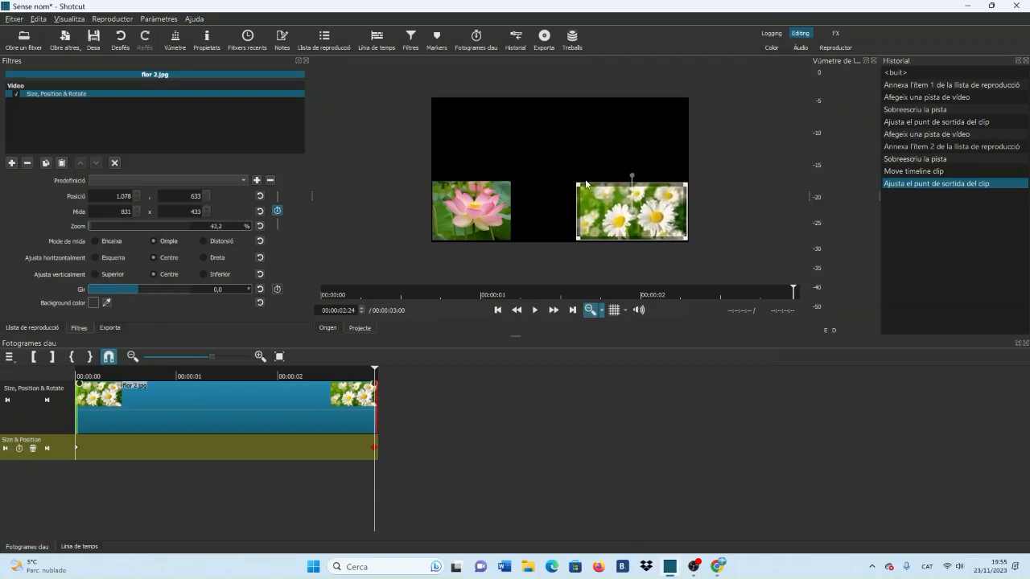
pyautogui.click(498, 310)
pyautogui.click(535, 309)
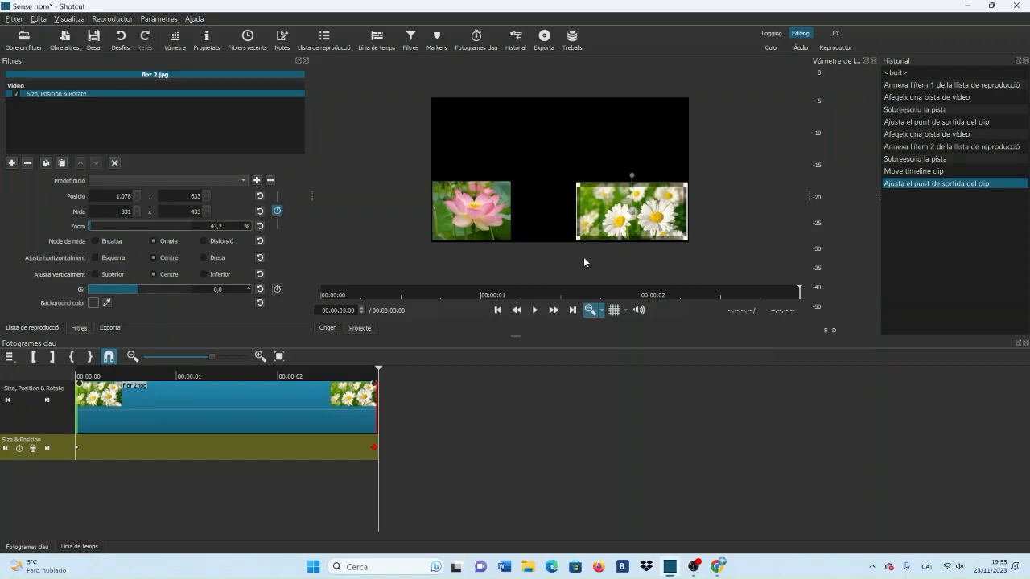
# - Display the flor 2.jpg clip's properties and the list of recent files
pyautogui.hotkey('ctrl', '2')
pyautogui.hotkey('ctrl', '3')
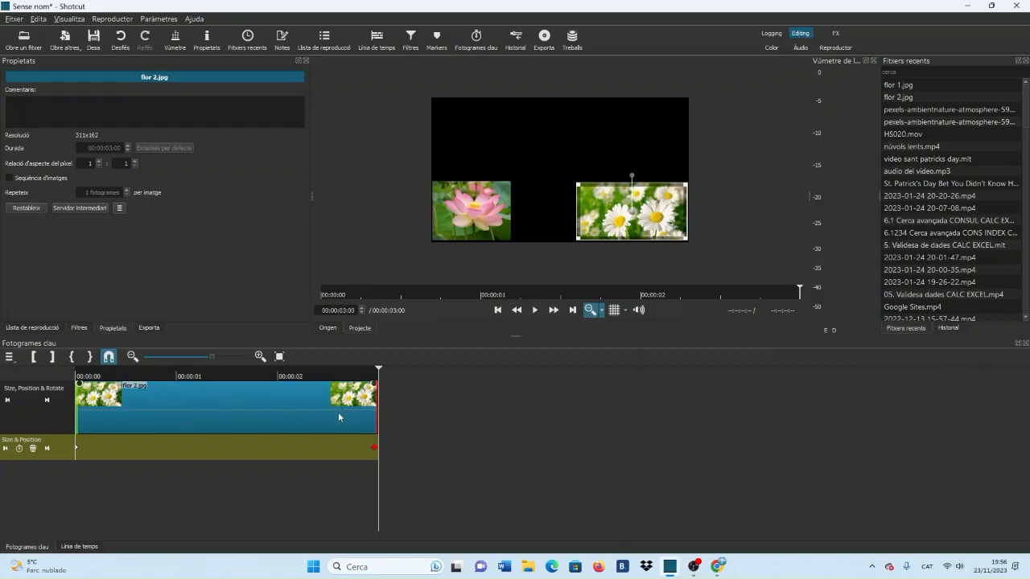
# - Extend the flor 1.jpg clip on V2 and the flor 2.jpg clip on V1 to six seconds each
pyautogui.click(79, 548)
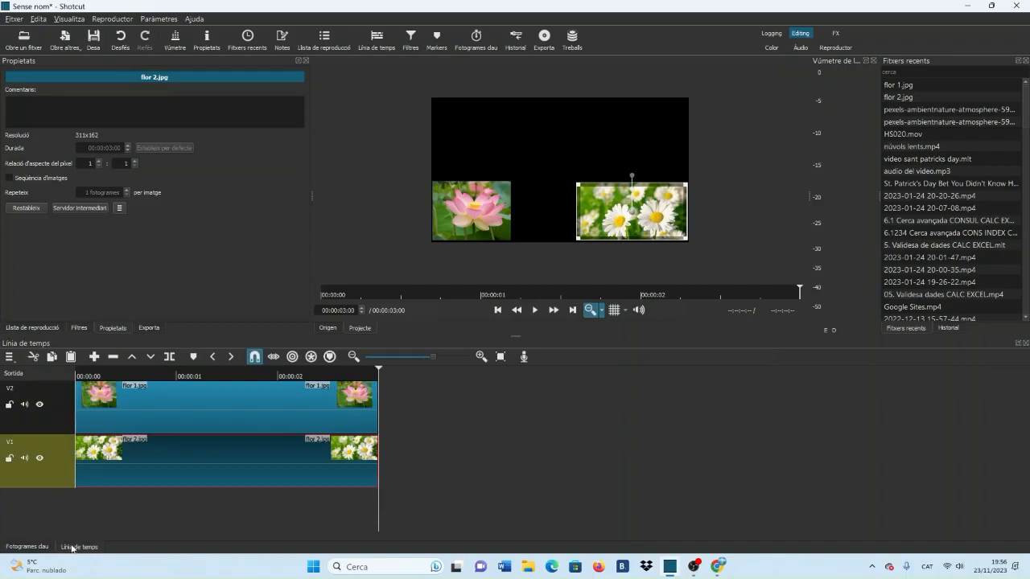
pyautogui.click(113, 400)
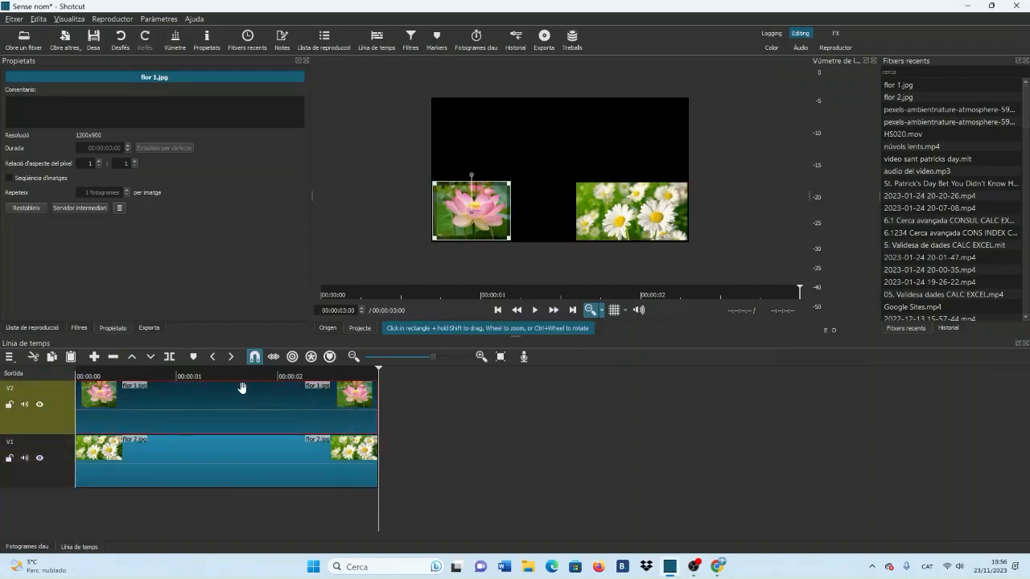
pyautogui.moveTo(378, 405); pyautogui.dragTo(684, 416)
pyautogui.moveTo(379, 475); pyautogui.dragTo(689, 486)
pyautogui.click(218, 460)
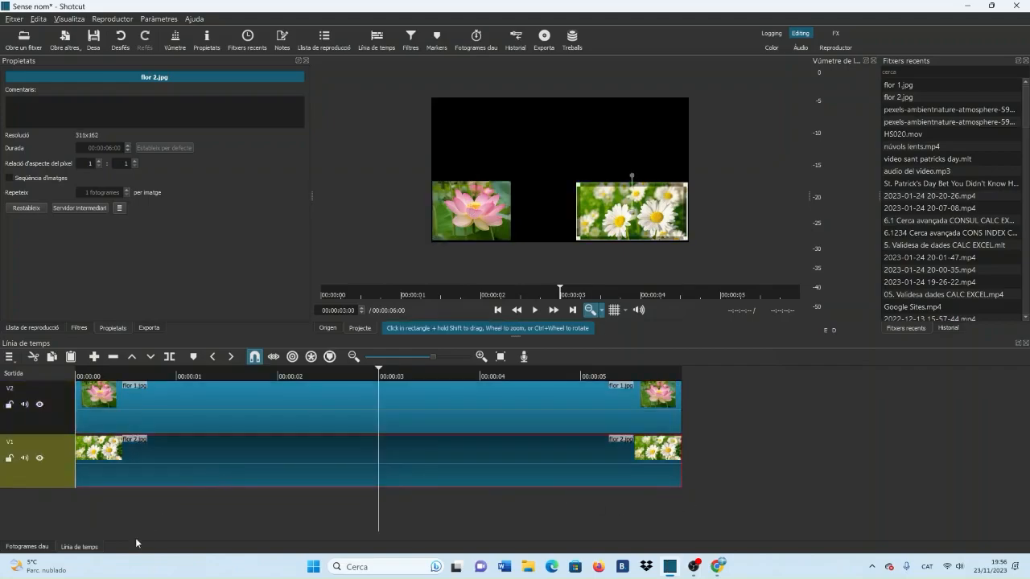
# - Move the flor 1.jpg clip's first keyframe to 00:00:02 and its last keyframe to about 00:00:04
pyautogui.click(127, 406)
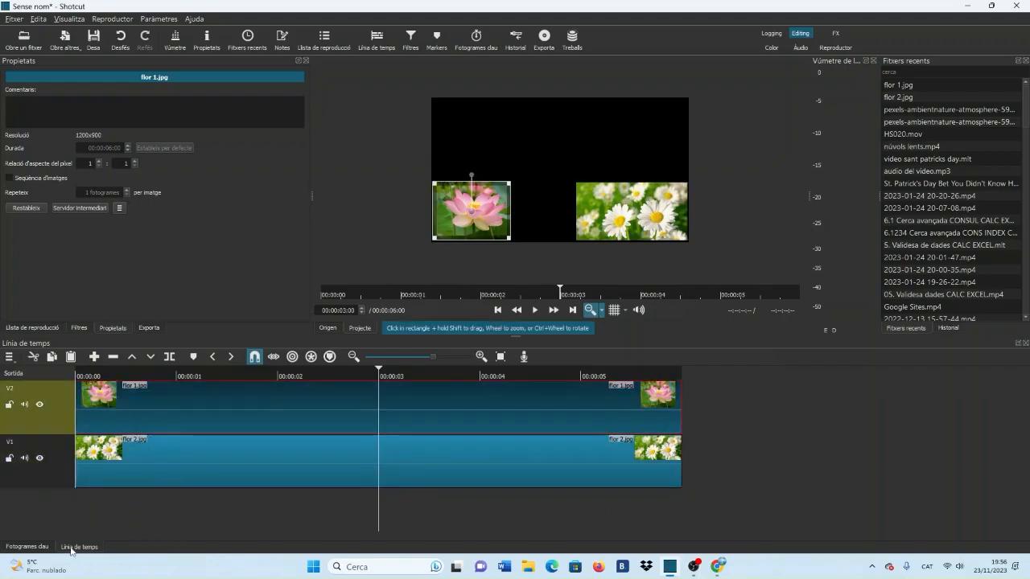
pyautogui.click(27, 547)
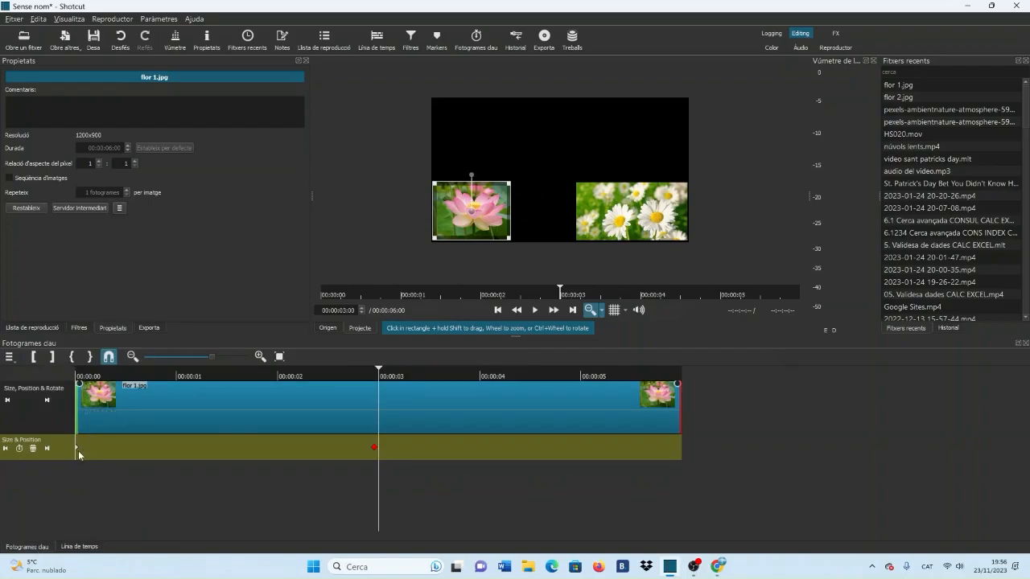
pyautogui.moveTo(76, 452); pyautogui.dragTo(276, 462)
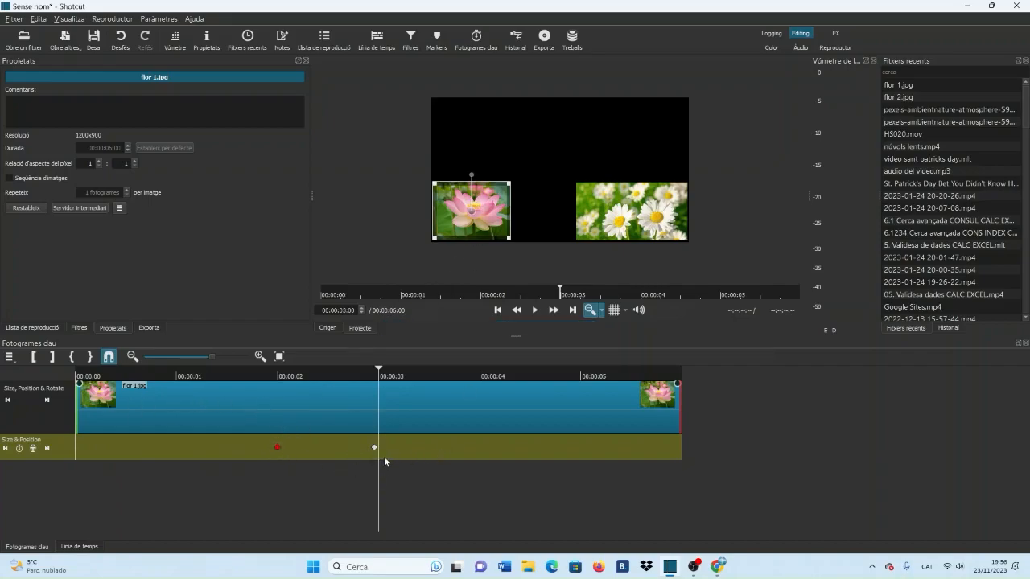
pyautogui.moveTo(376, 452); pyautogui.dragTo(481, 450)
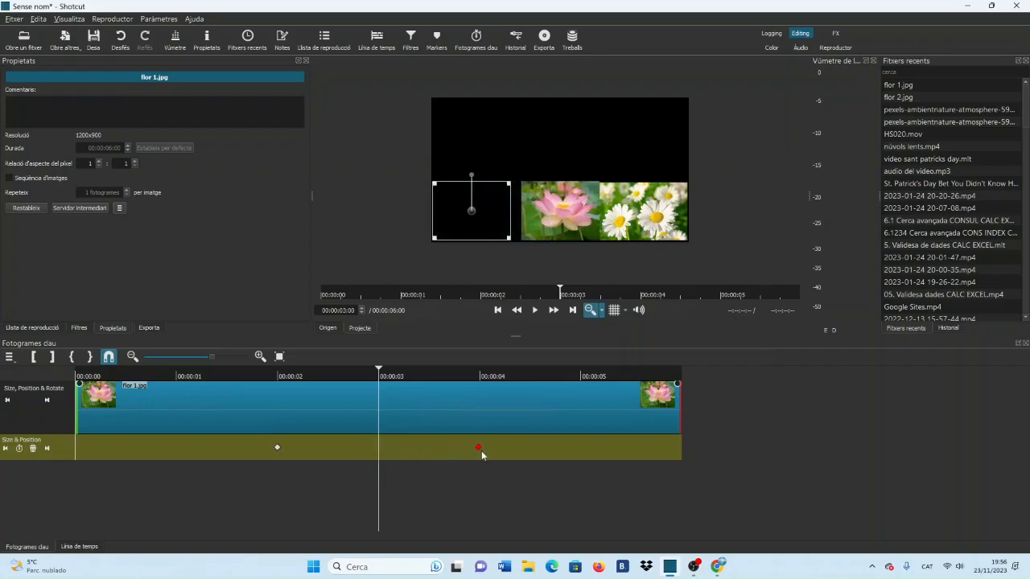
# - Check the lotus image's placement at both of its keyframes, and play the clip from near its start
pyautogui.click(480, 449)
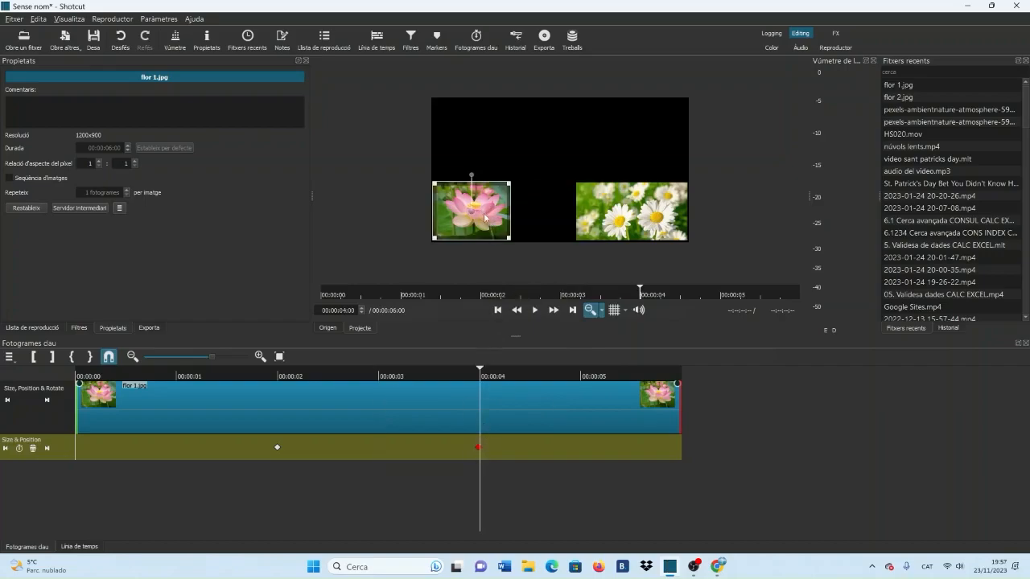
pyautogui.click(278, 448)
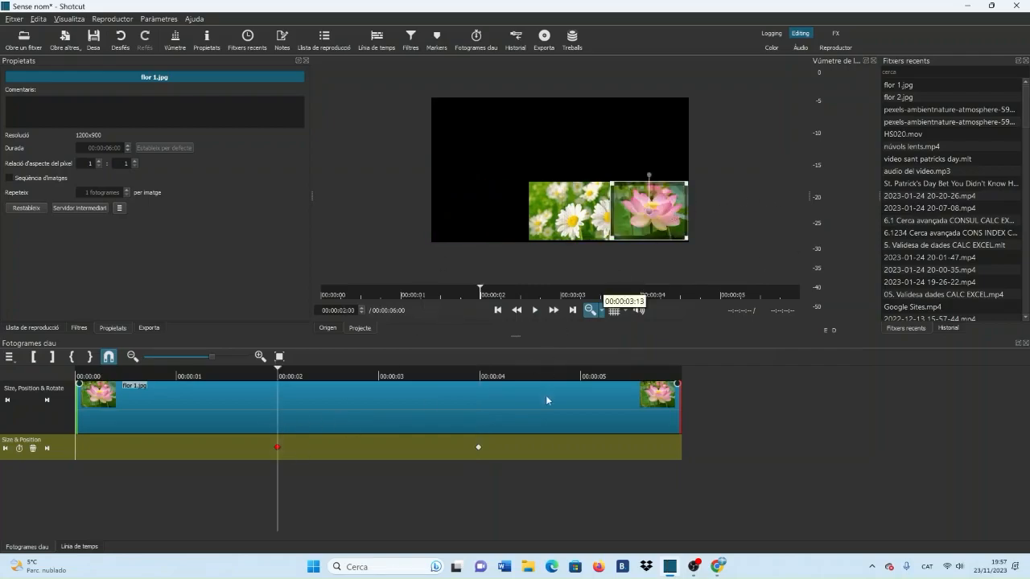
pyautogui.click(480, 450)
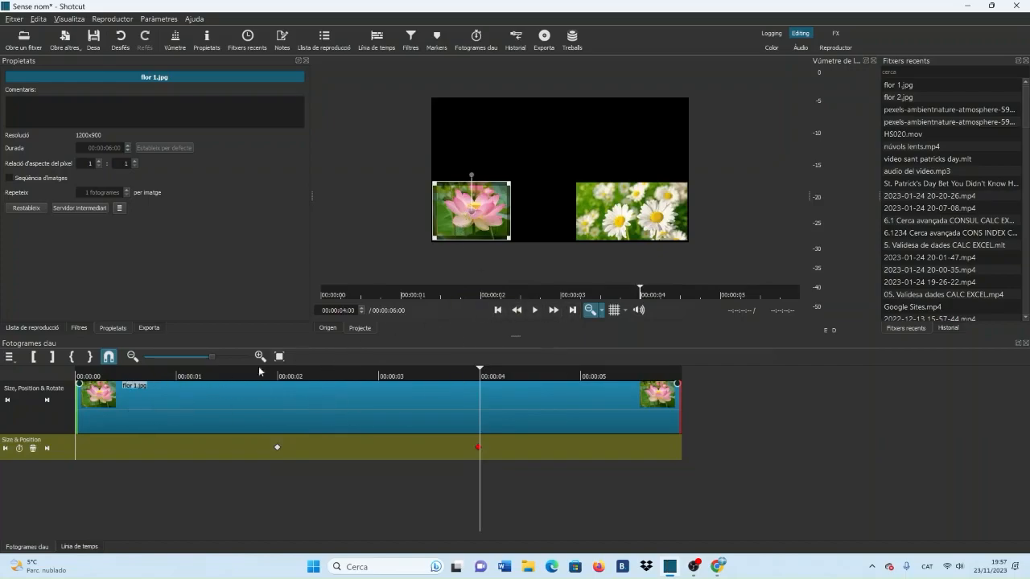
pyautogui.click(104, 376)
pyautogui.click(535, 310)
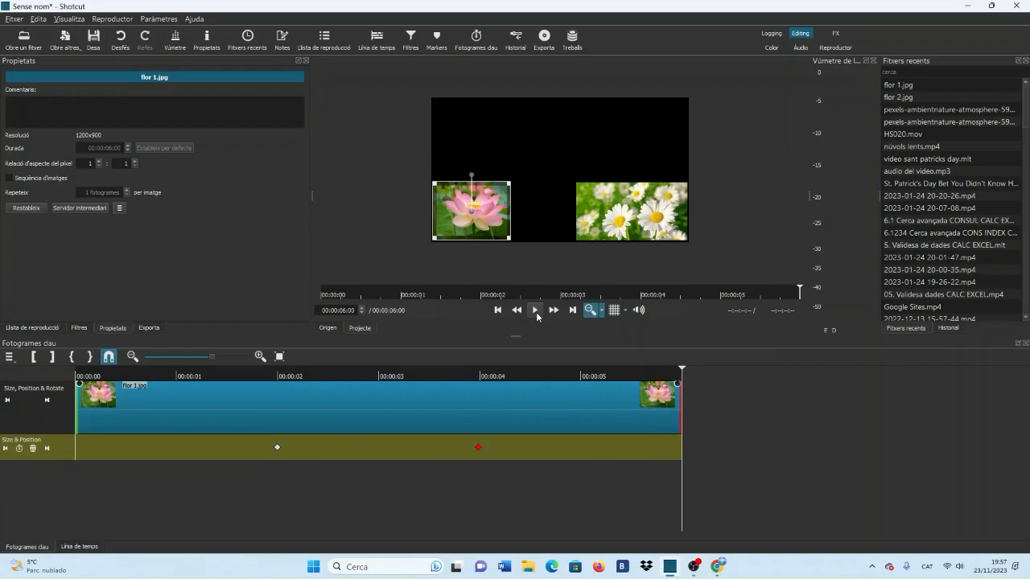
# - Move the flor 2.jpg clip's first keyframe to about 00:00:02 and its last keyframe to about 00:00:04
pyautogui.click(79, 546)
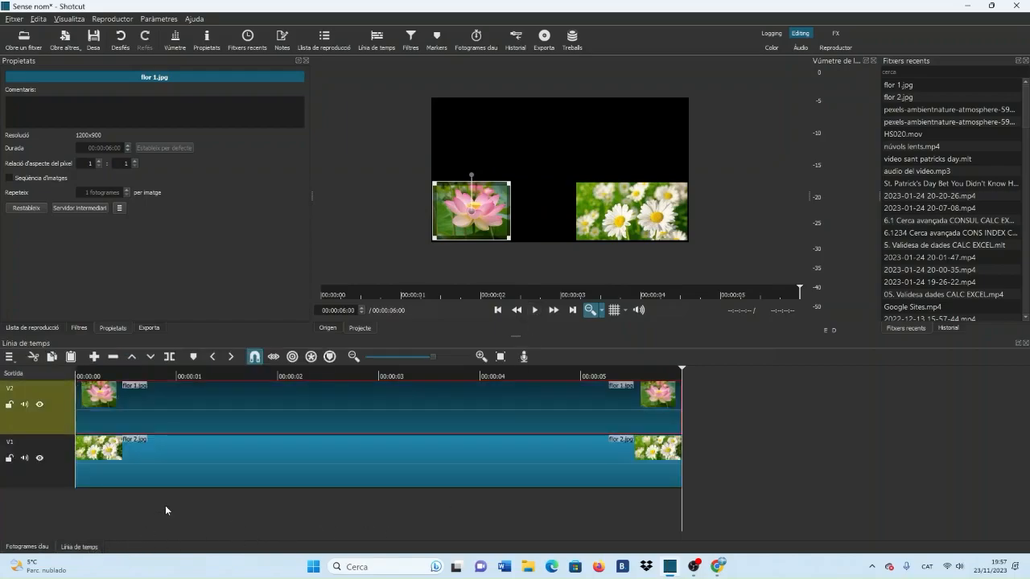
pyautogui.click(135, 465)
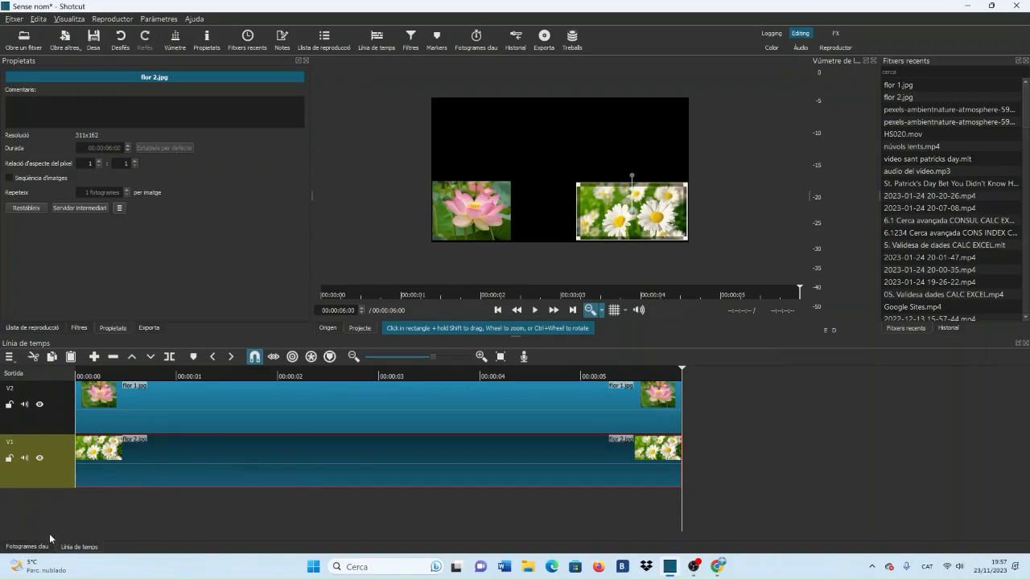
pyautogui.click(27, 547)
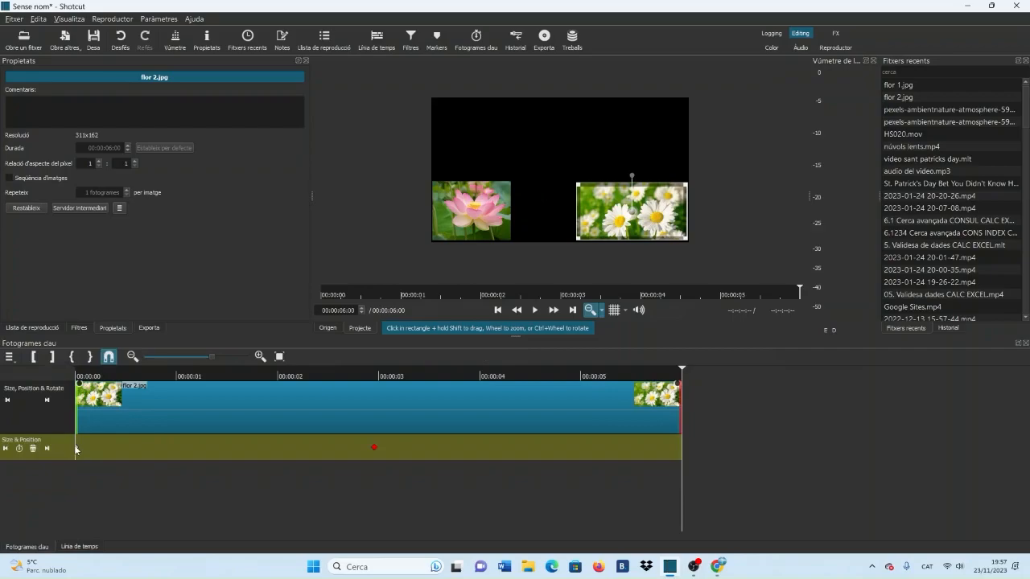
pyautogui.moveTo(77, 453); pyautogui.dragTo(277, 463)
pyautogui.doubleClick(402, 447)
pyautogui.moveTo(403, 447); pyautogui.dragTo(486, 453)
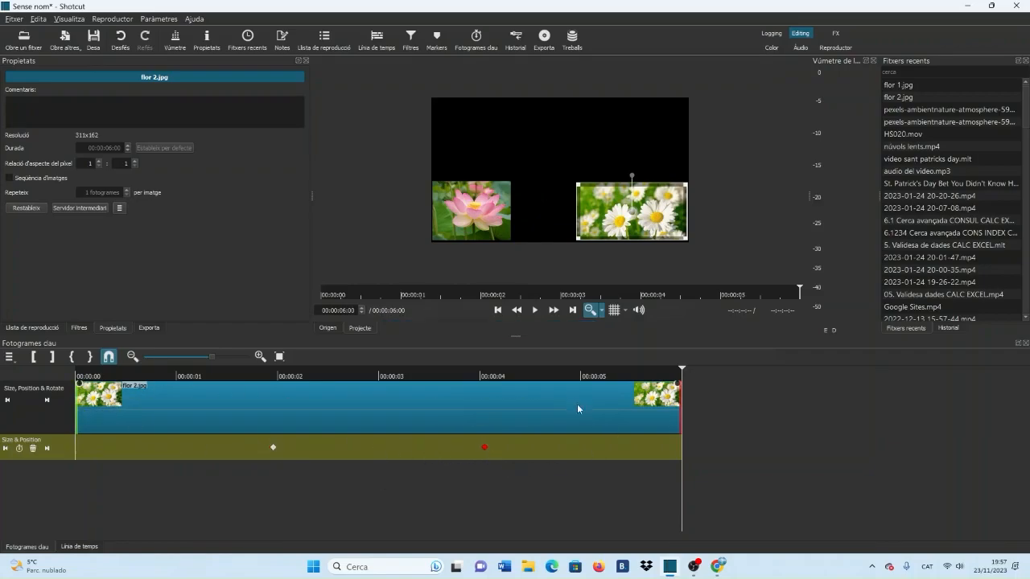
# - Play the six-second flower animation from the start, and return to the beginning of the timeline
pyautogui.click(498, 312)
pyautogui.click(538, 312)
pyautogui.click(86, 548)
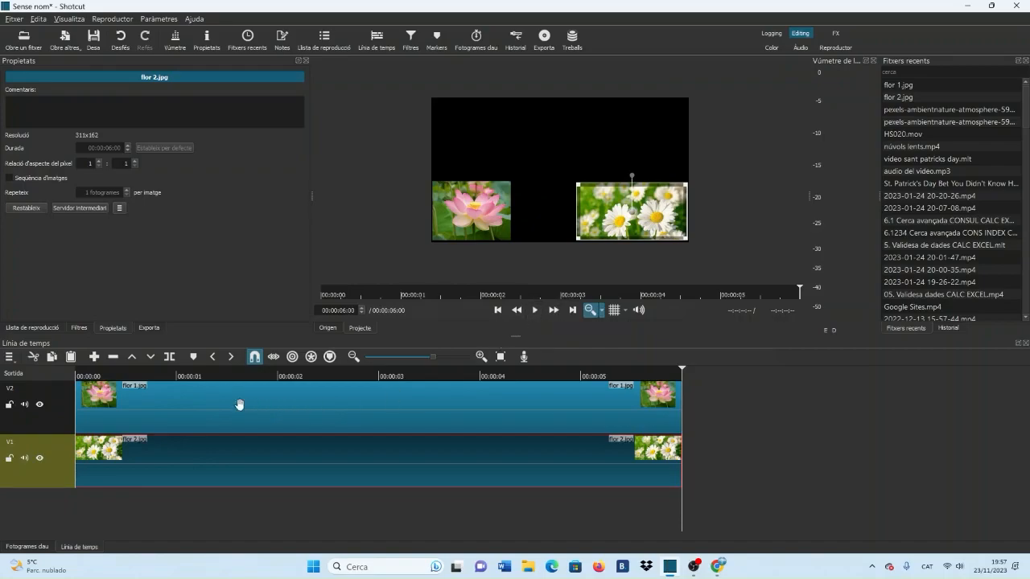
pyautogui.click(498, 310)
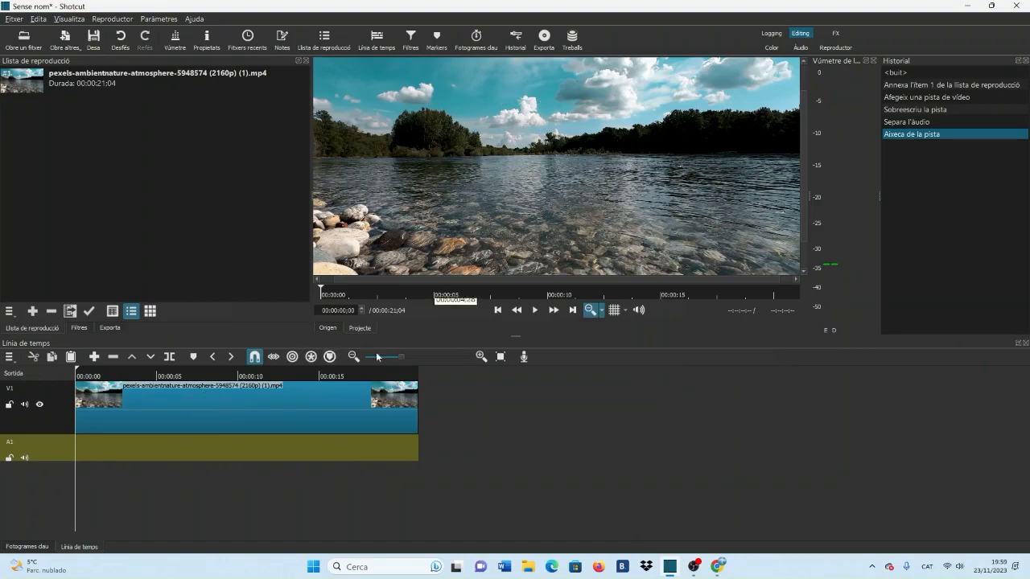
# - Split the river video clip on V1 at about 00:00:05 and at 00:00:10;00
pyautogui.moveTo(77, 370); pyautogui.dragTo(163, 390)
pyautogui.click(164, 390)
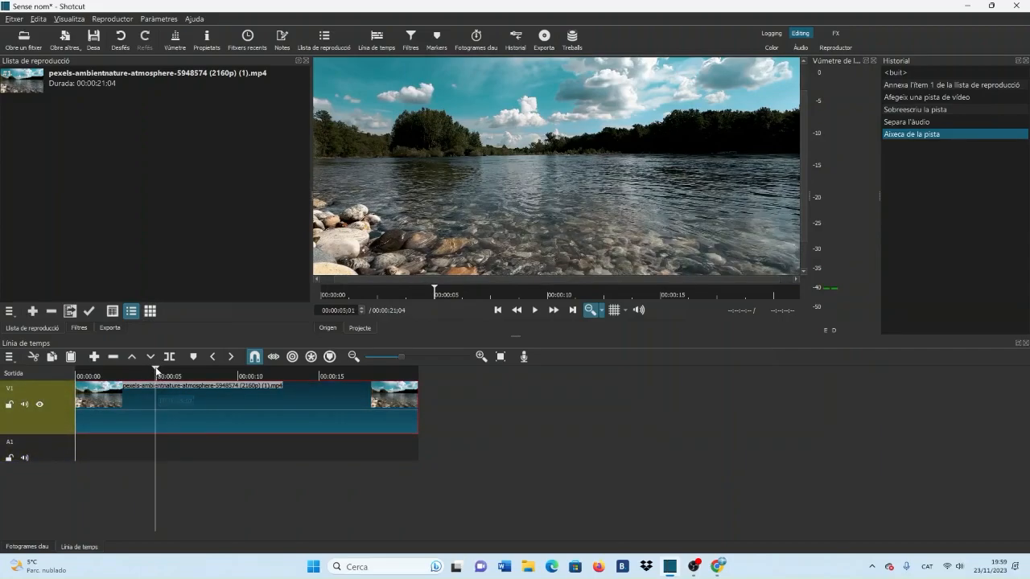
pyautogui.click(156, 373)
pyautogui.click(170, 357)
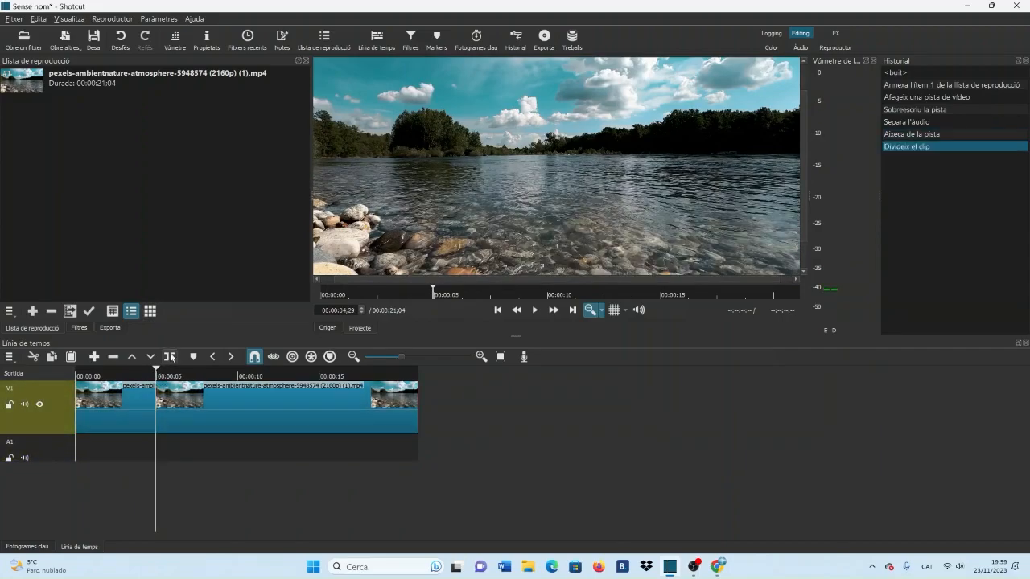
pyautogui.click(239, 378)
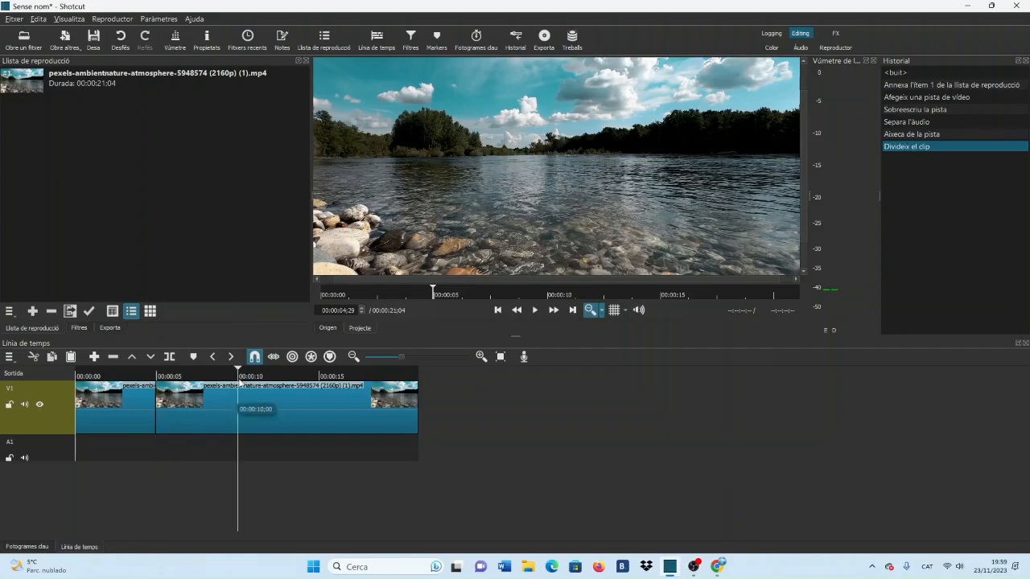
pyautogui.click(170, 357)
# - Add a Size, Position & Rotate filter to the middle segment of the river video on V1
pyautogui.click(212, 419)
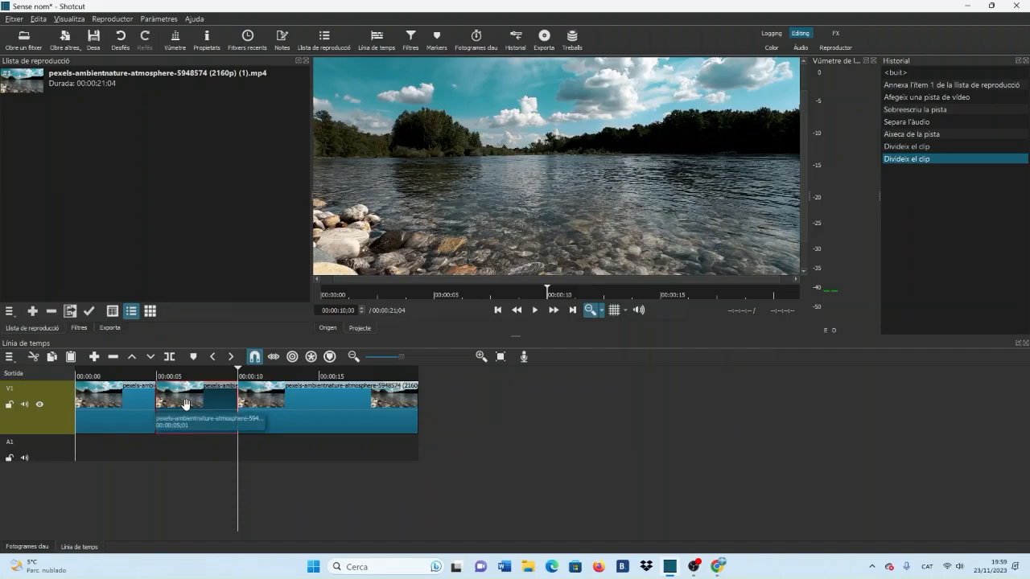
pyautogui.click(81, 328)
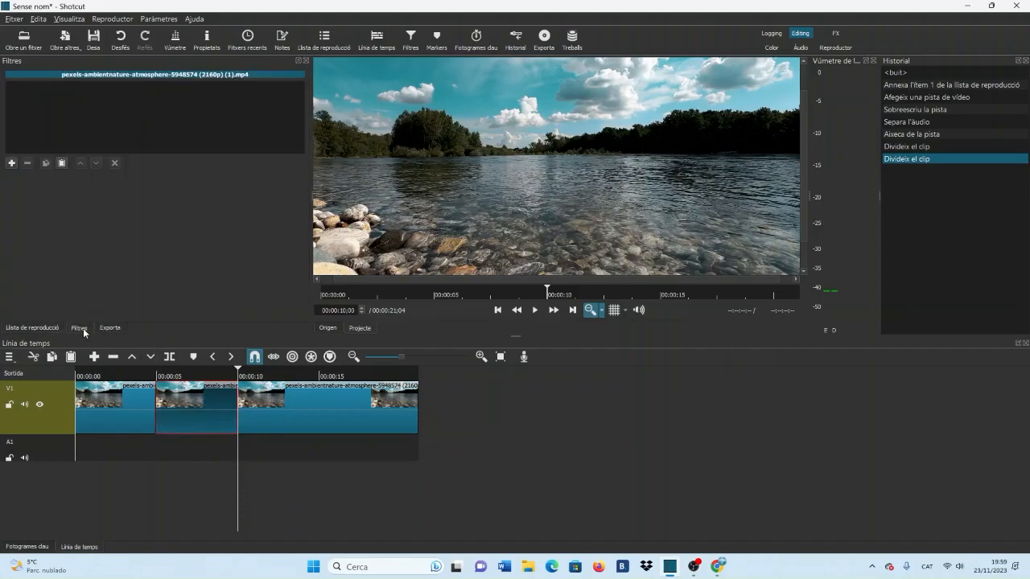
pyautogui.click(11, 164)
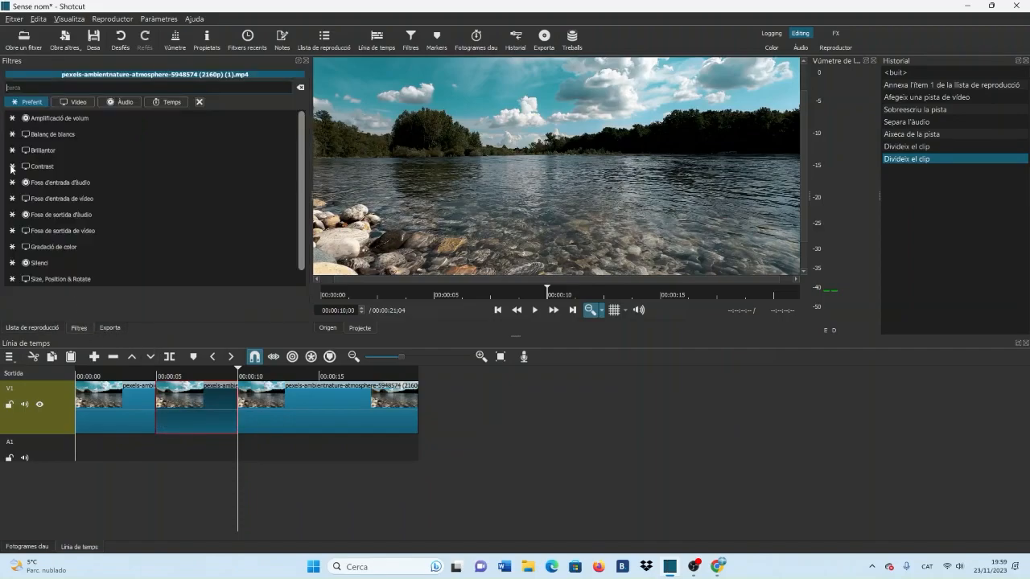
pyautogui.click(49, 279)
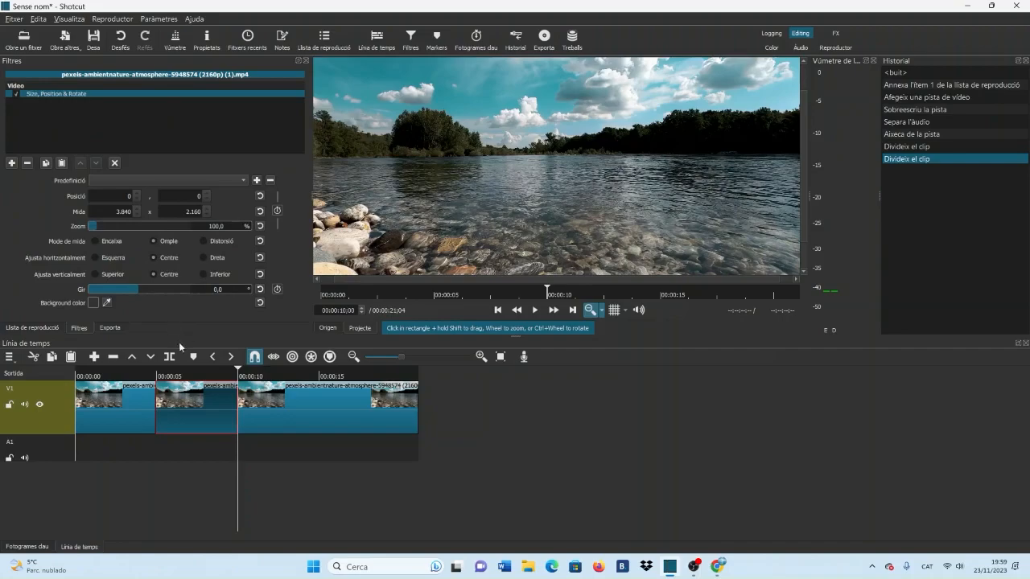
# - Zoom the middle segment to about 206.3 % and reposition its image to about -1,797, -540
pyautogui.click(198, 377)
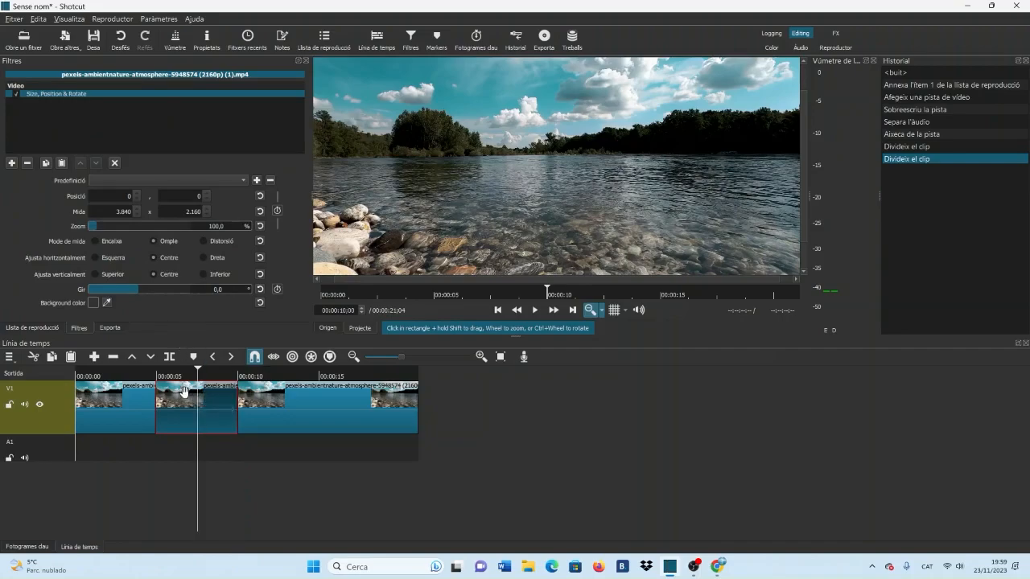
pyautogui.click(95, 226)
pyautogui.moveTo(99, 226); pyautogui.dragTo(107, 227)
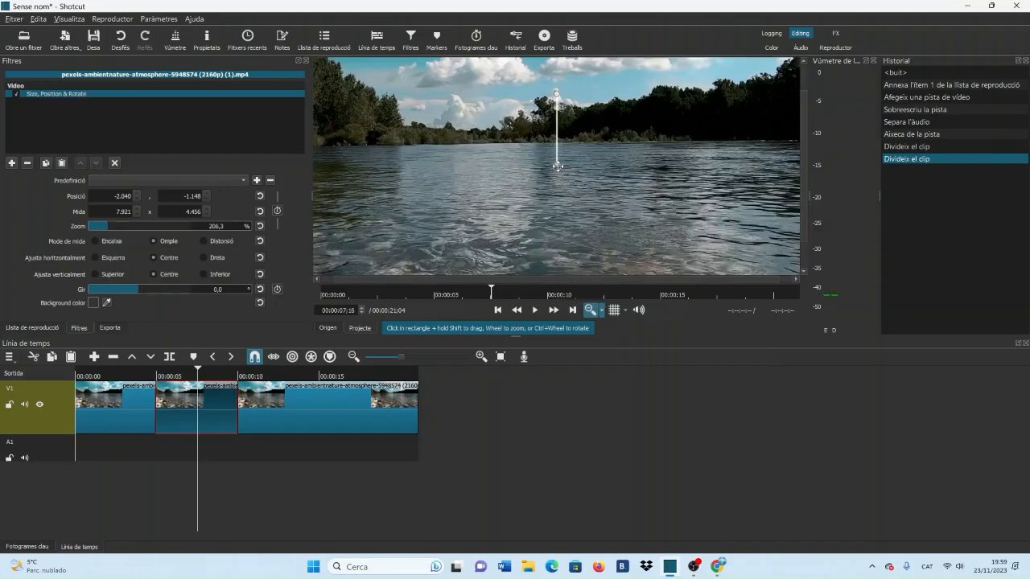
pyautogui.moveTo(561, 181); pyautogui.dragTo(594, 259)
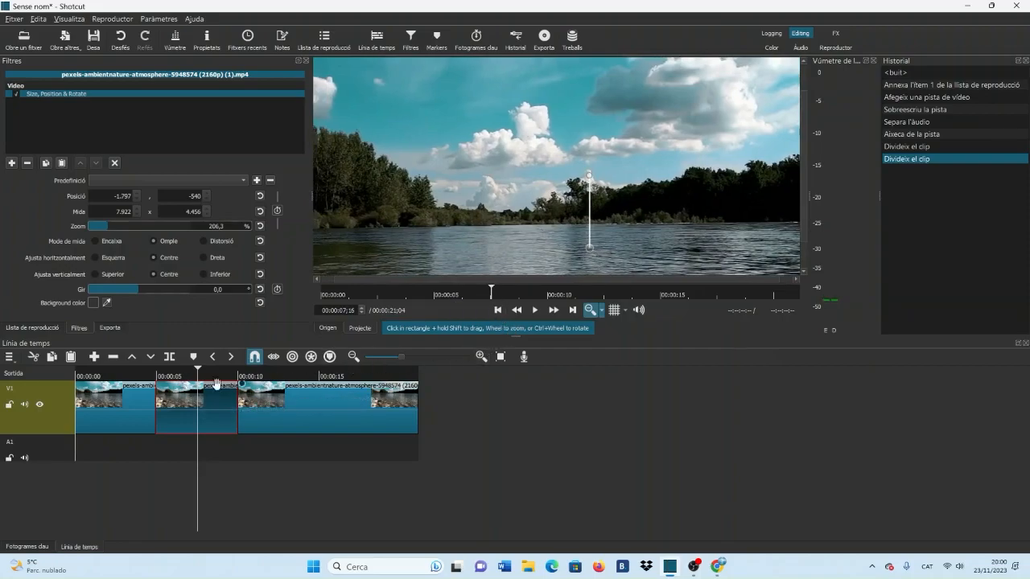
# - Play the river video from about 00:00:03 until past the zoomed middle segment, and pause
pyautogui.click(133, 376)
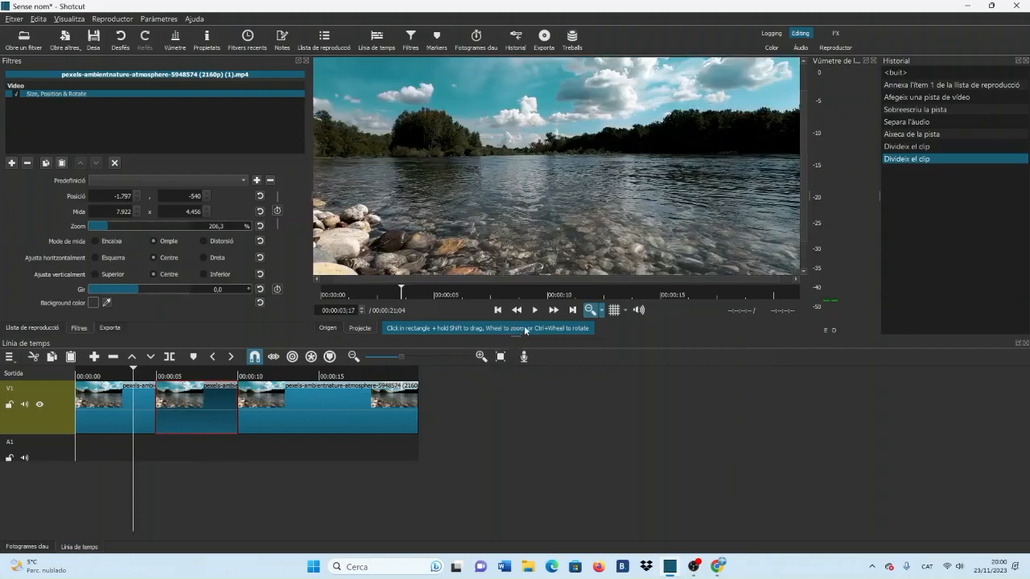
pyautogui.click(534, 310)
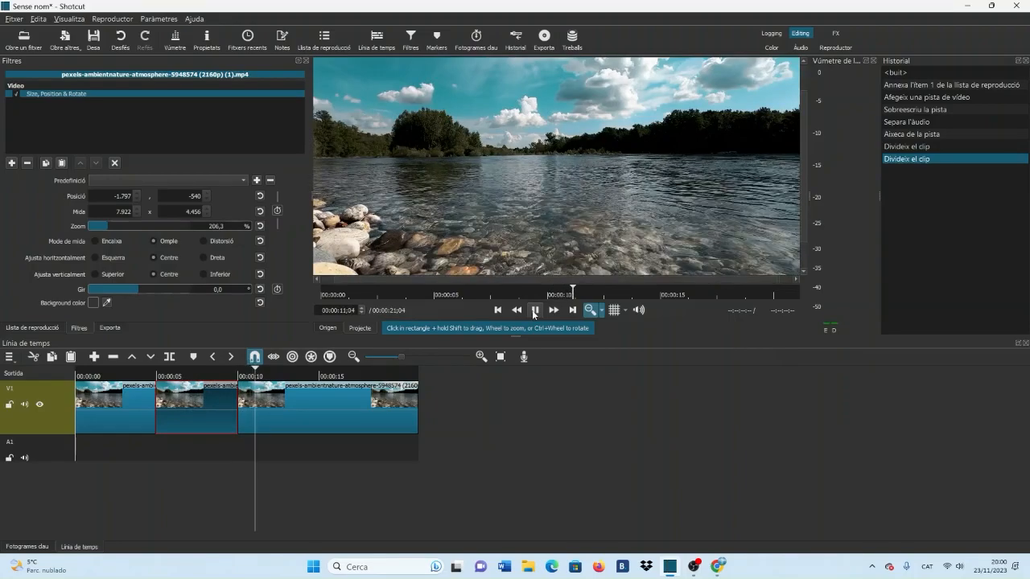
pyautogui.click(533, 312)
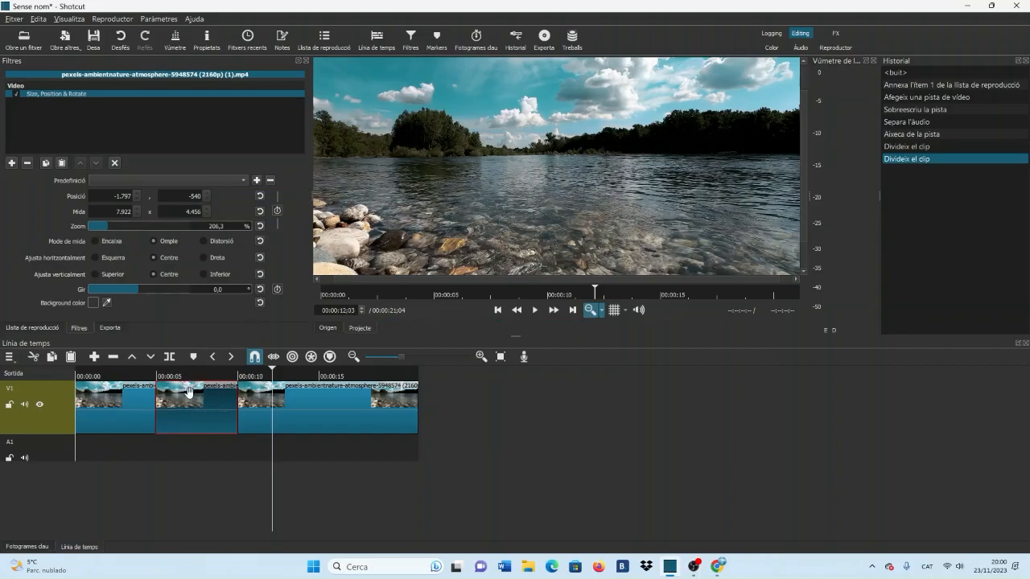
# - Set up simple keyframes on the middle segment's Size, Position & Rotate filter, easing in until about 1.3 s and out from about 3.7 s
pyautogui.click(191, 417)
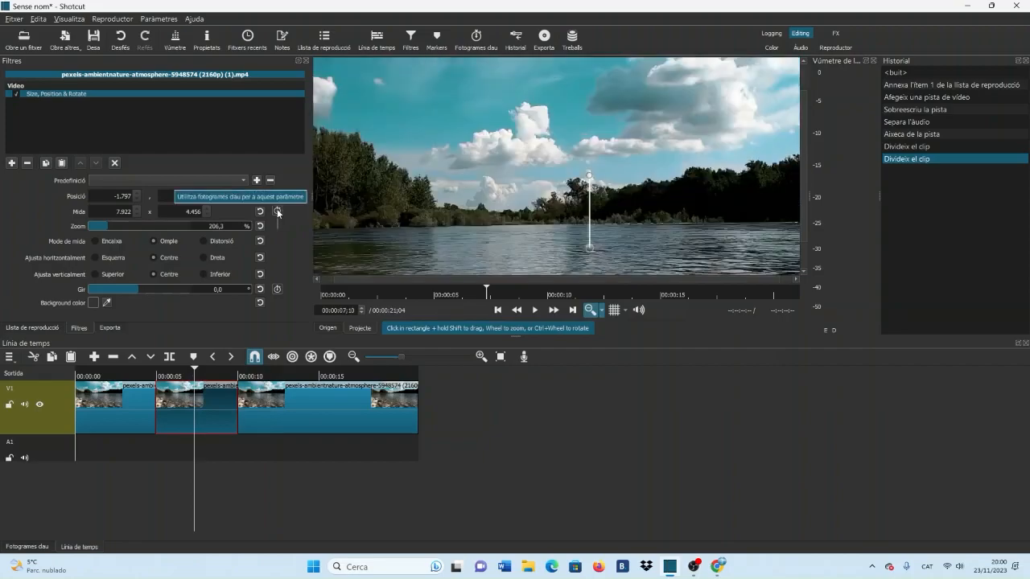
pyautogui.click(278, 211)
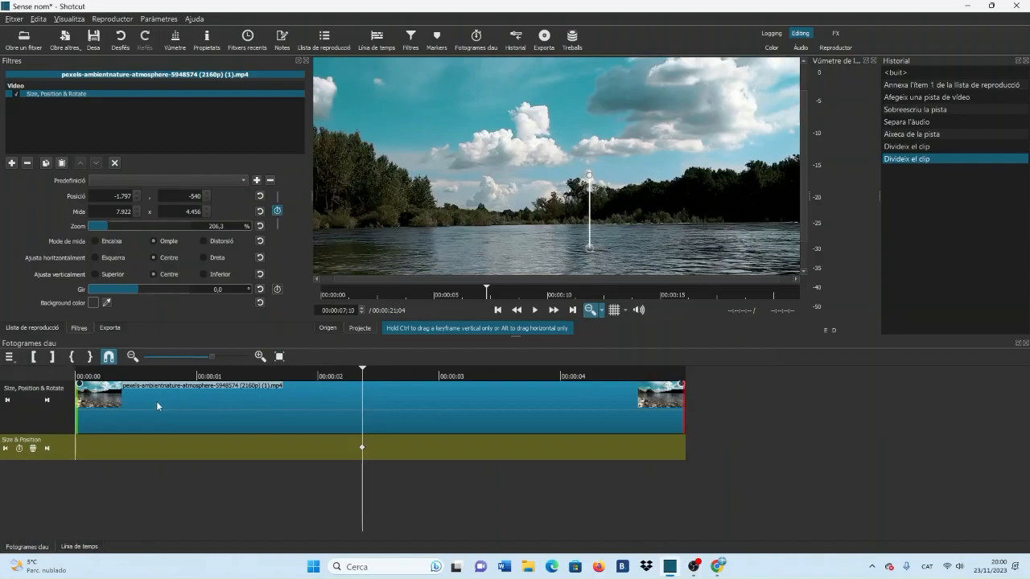
pyautogui.click(91, 396)
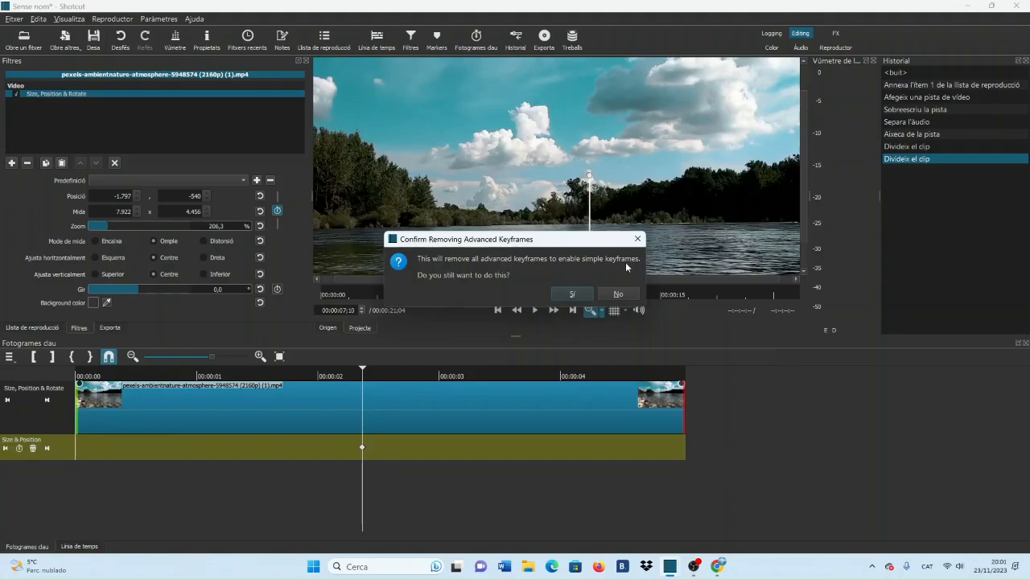
pyautogui.click(574, 294)
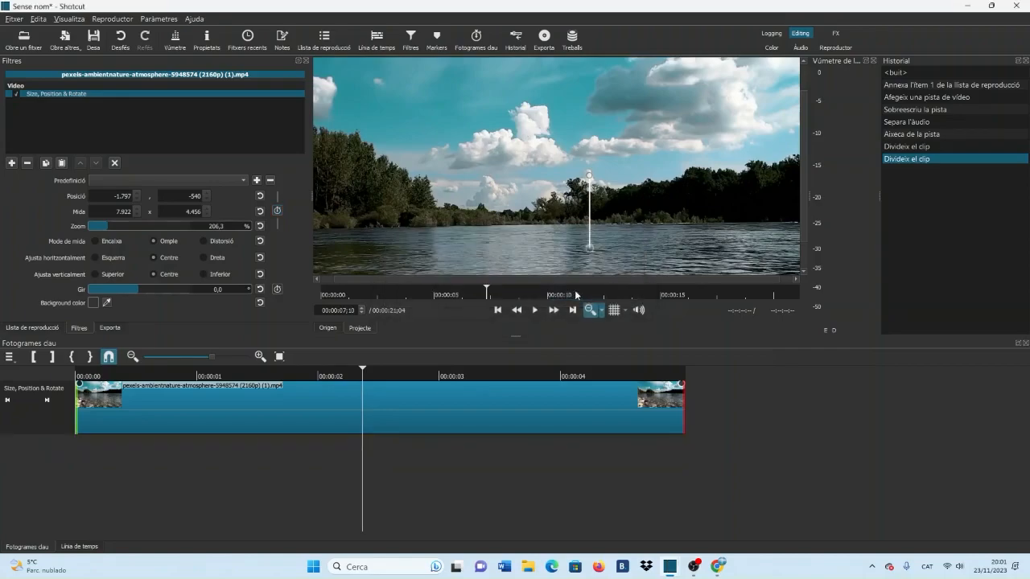
pyautogui.moveTo(78, 386)
pyautogui.mouseDown()
pyautogui.moveTo(278, 404)
pyautogui.moveTo(231, 396)
pyautogui.moveTo(244, 395)
pyautogui.mouseUp()
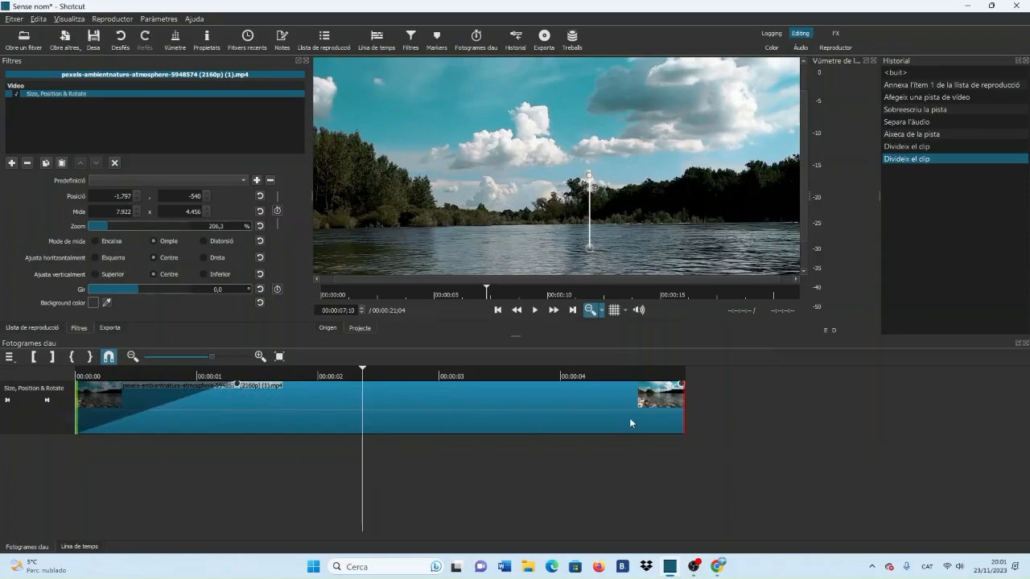
pyautogui.moveTo(674, 386); pyautogui.dragTo(518, 400)
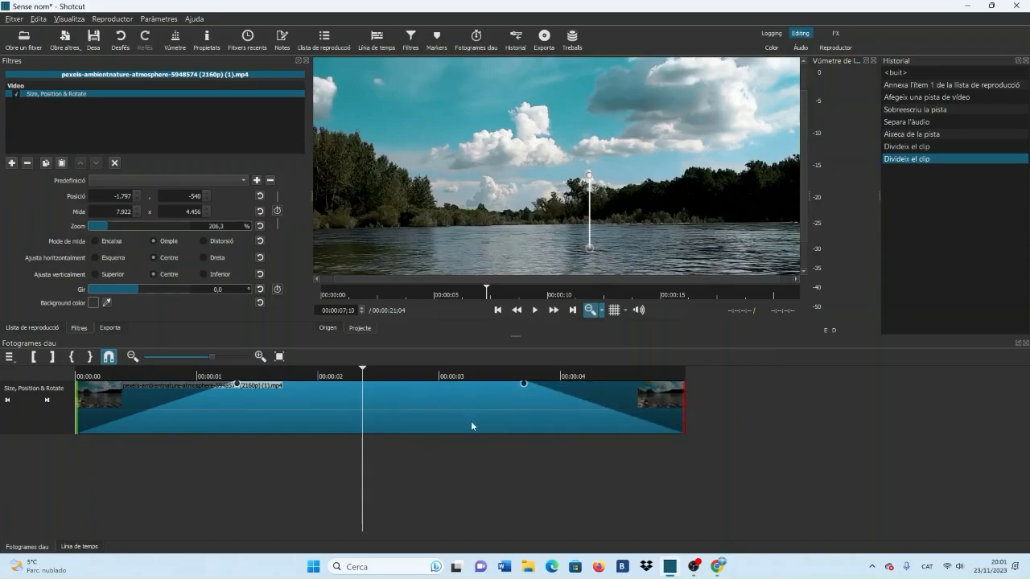
# - Return to the timeline and play the video through the middle segment to check the gradual zoom, and pause
pyautogui.click(78, 547)
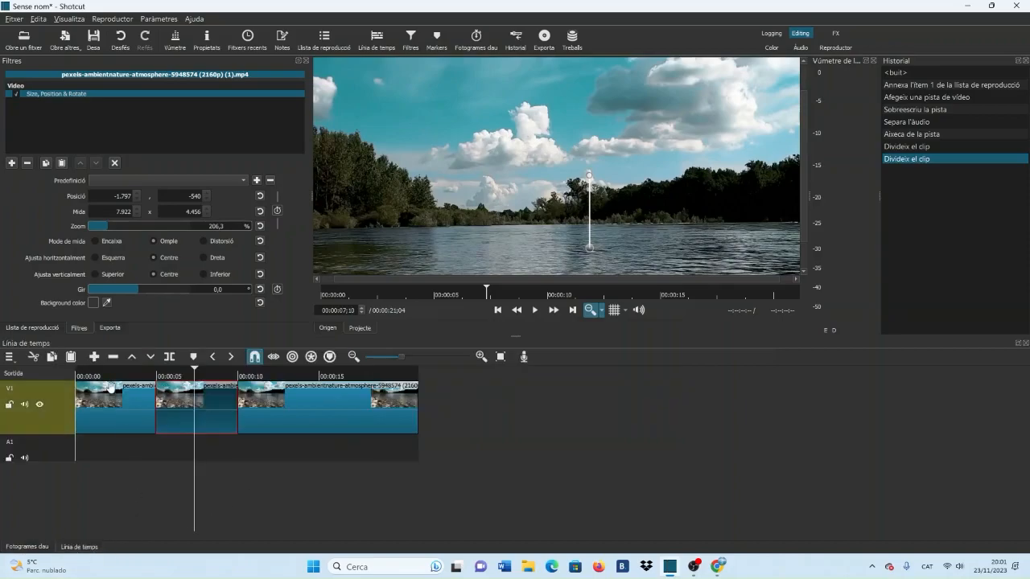
pyautogui.click(120, 410)
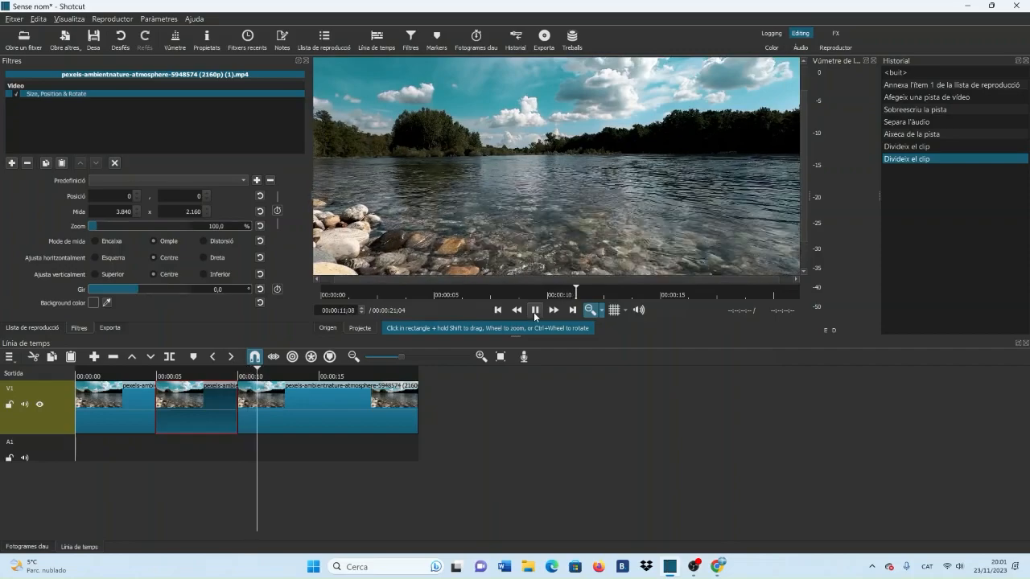
pyautogui.click(535, 311)
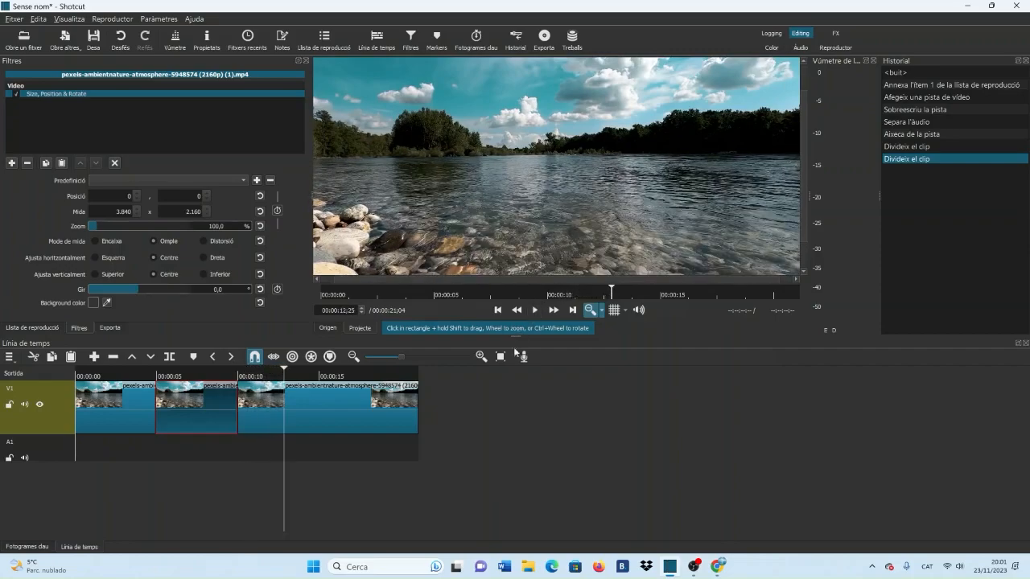
# - Lengthen the filter's simple keyframe ramps, moving the ease-in end to about 00:00:02 and the ease-out start to about 00:00:03
pyautogui.click(27, 547)
pyautogui.moveTo(206, 387); pyautogui.dragTo(289, 401)
pyautogui.moveTo(494, 384); pyautogui.dragTo(404, 400)
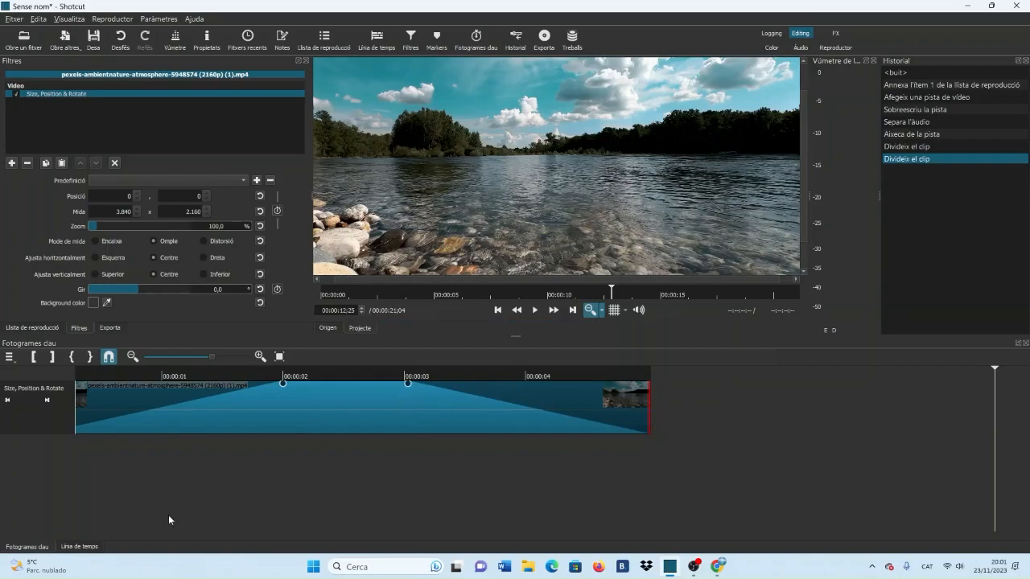
# - Return to the timeline and play the video through the slower zoom transition, stopping at about 00:00:15
pyautogui.click(79, 546)
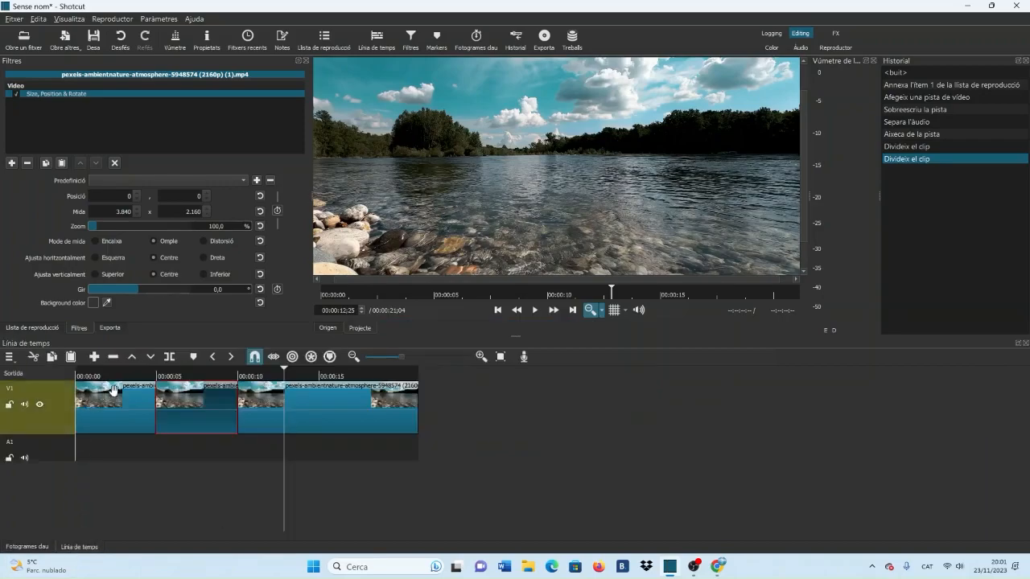
pyautogui.click(536, 309)
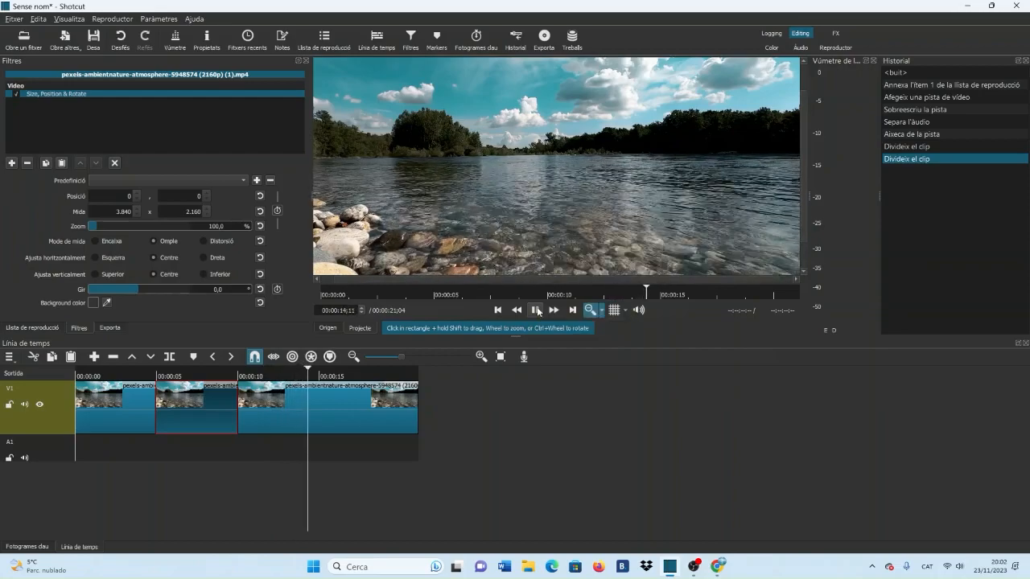
pyautogui.click(536, 310)
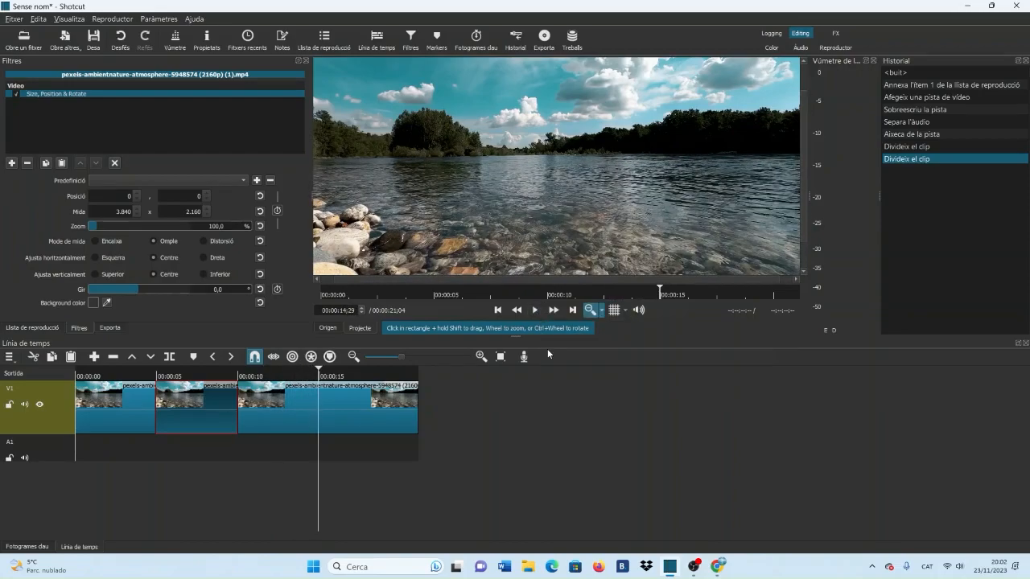